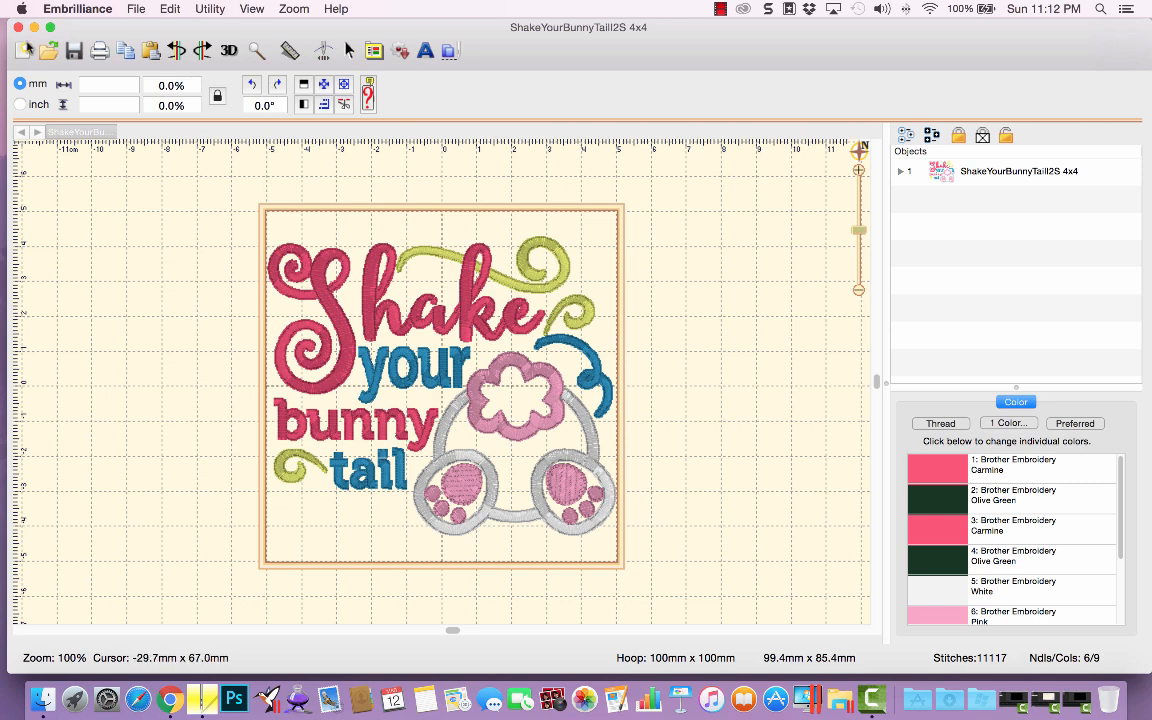
Step: Open the TowTruckShamrockI2S 5x7.pes embroidery file, compare it with the open bunny tail design, and bring the whole truck into view
{"action": "left_click", "coordinate": [50, 55]}
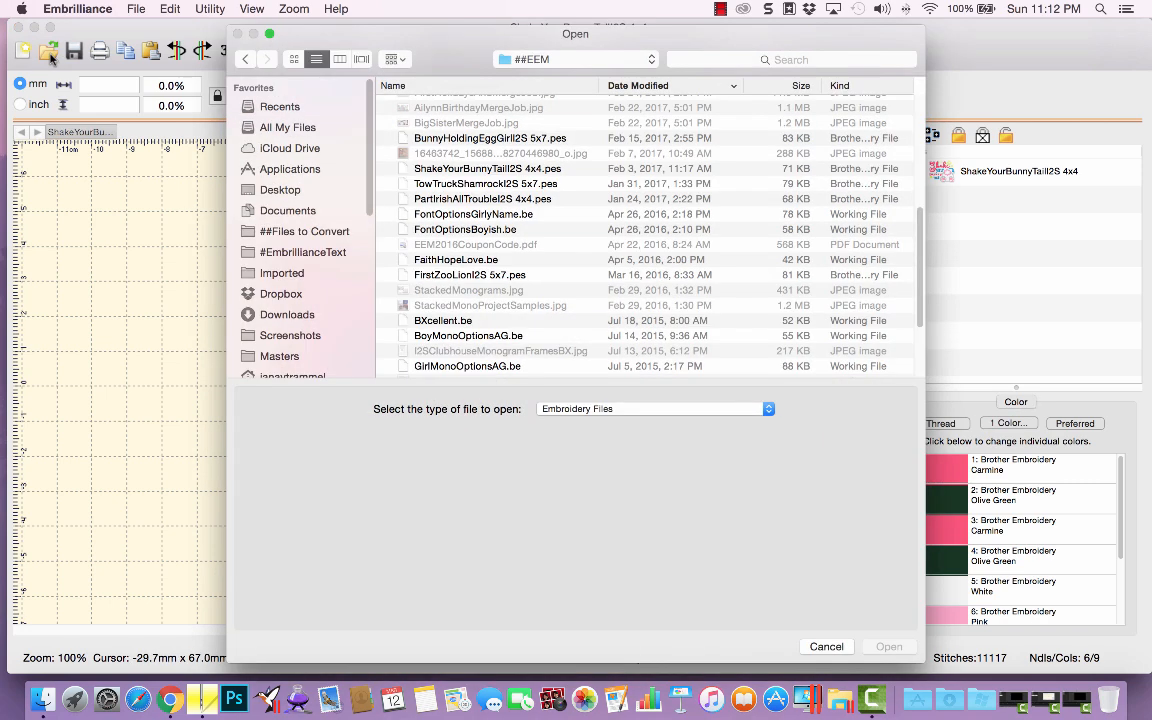
{"action": "left_click", "coordinate": [481, 185]}
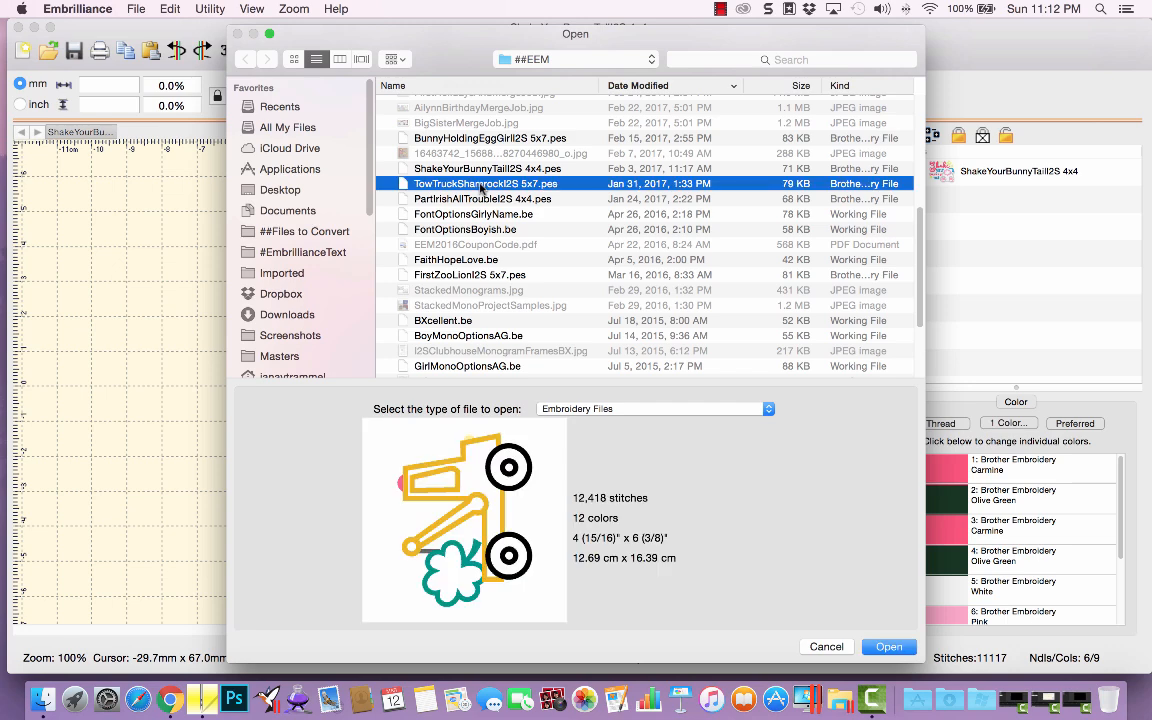
{"action": "left_click", "coordinate": [892, 647]}
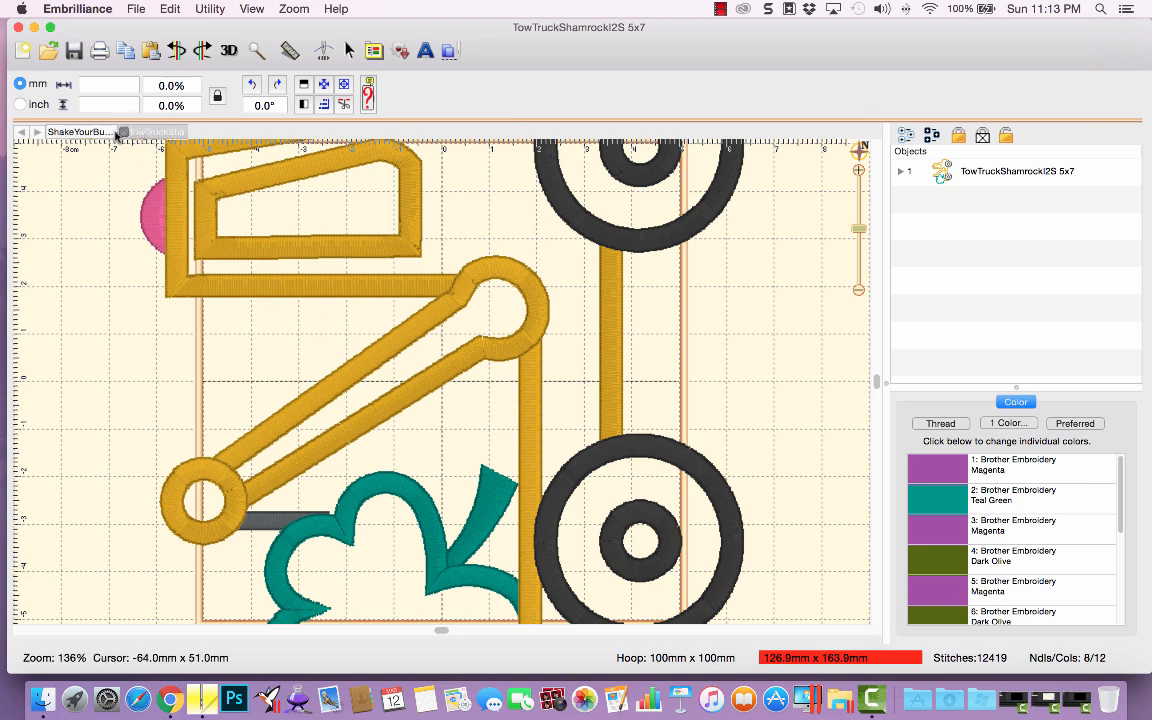
{"action": "left_click", "coordinate": [85, 133]}
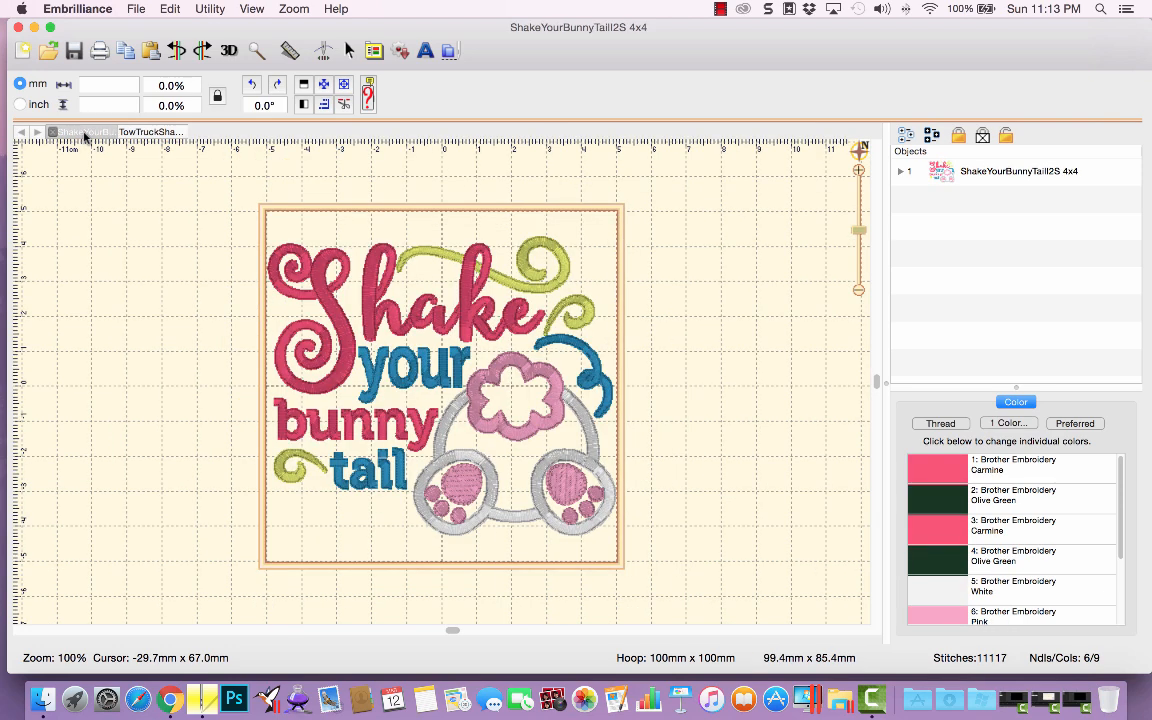
{"action": "left_click", "coordinate": [152, 133]}
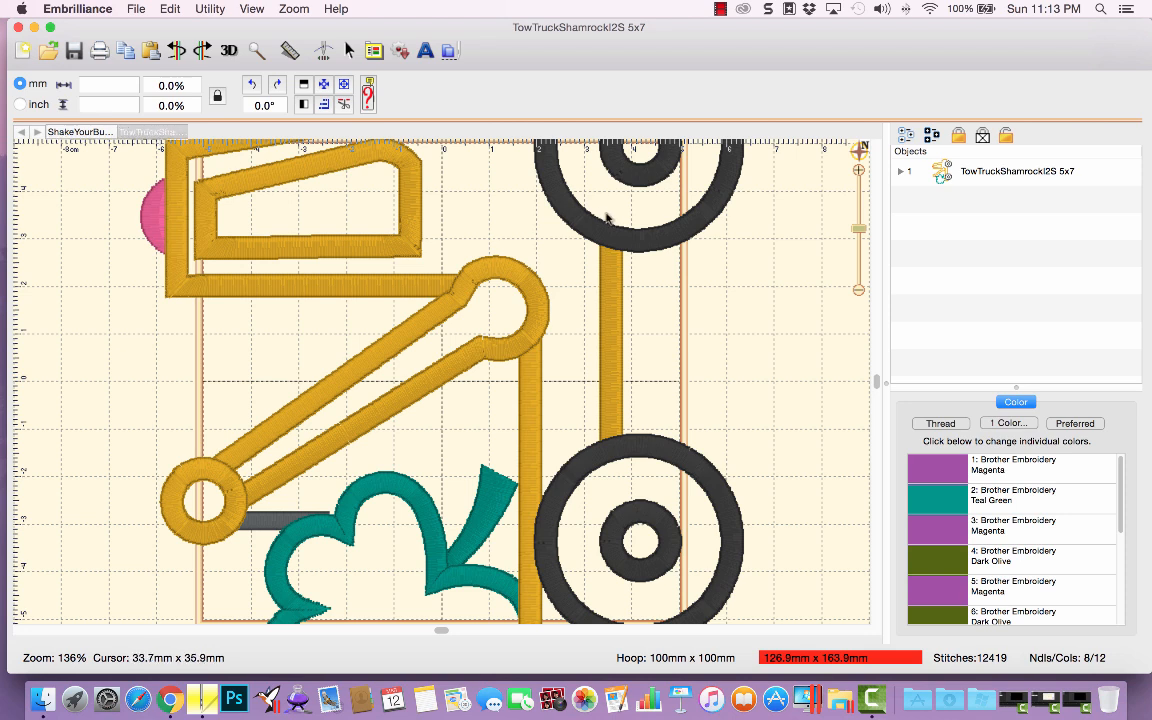
{"action": "left_click_drag", "start_coordinate": [857, 232], "coordinate": [856, 247]}
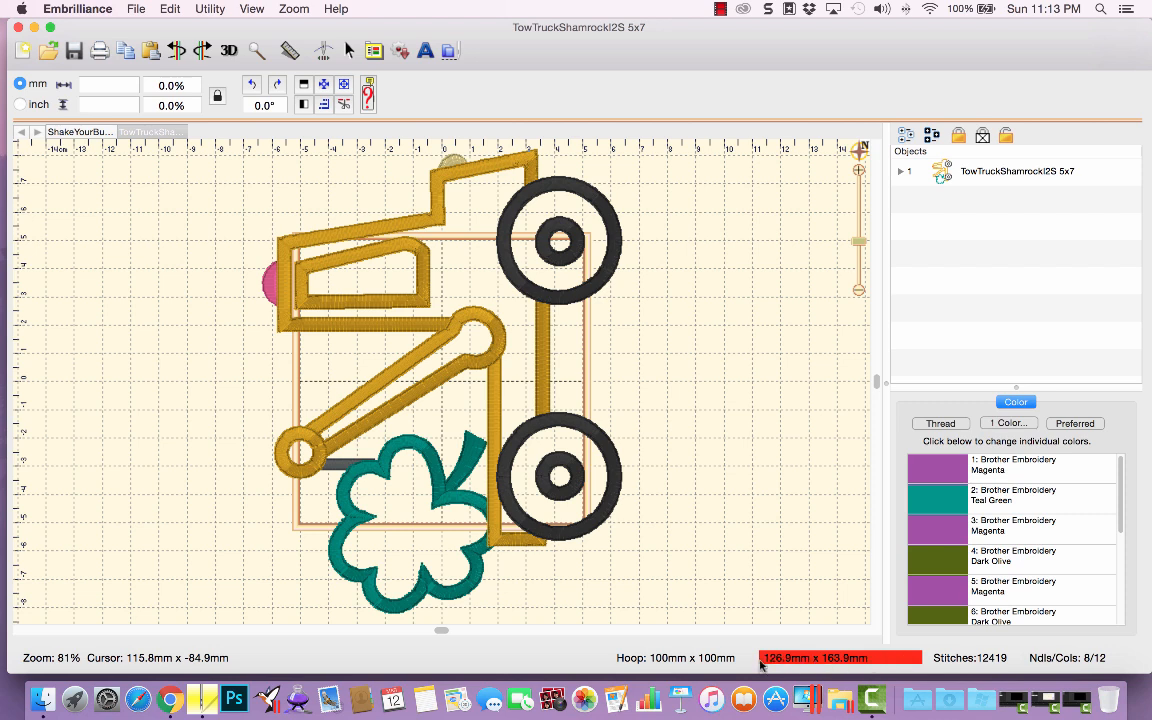
Step: Open the hoop preferences and choose PES as the hoop format
{"action": "left_click", "coordinate": [375, 52]}
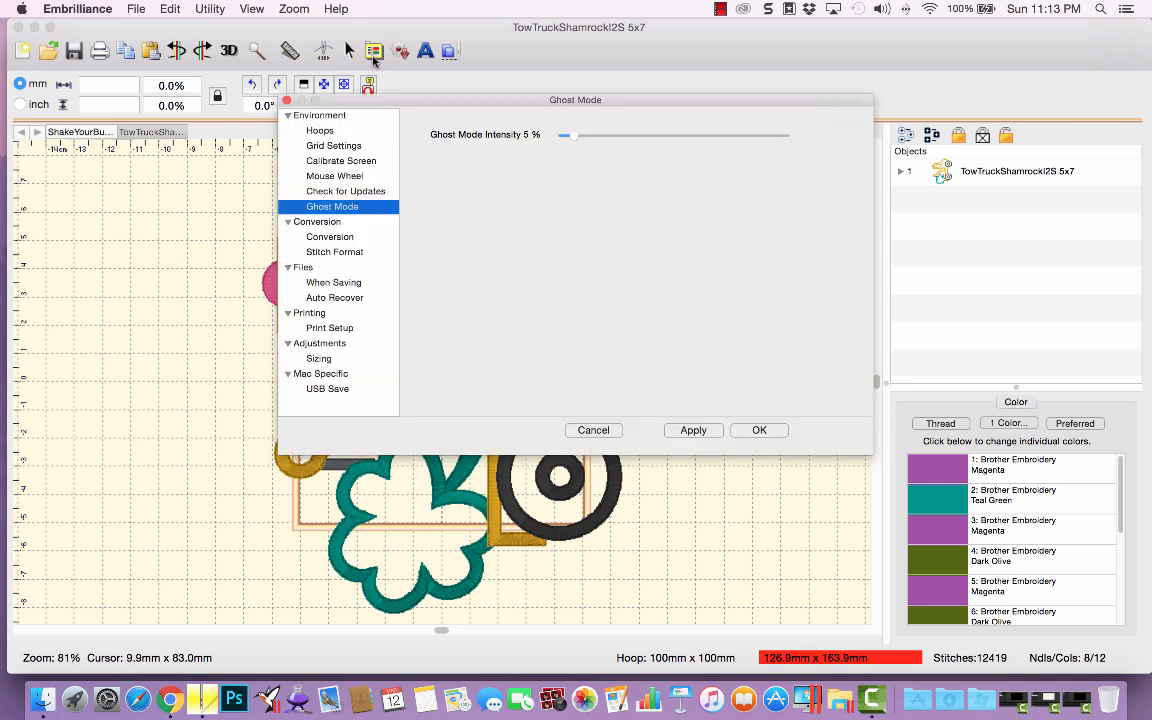
{"action": "left_click", "coordinate": [320, 131]}
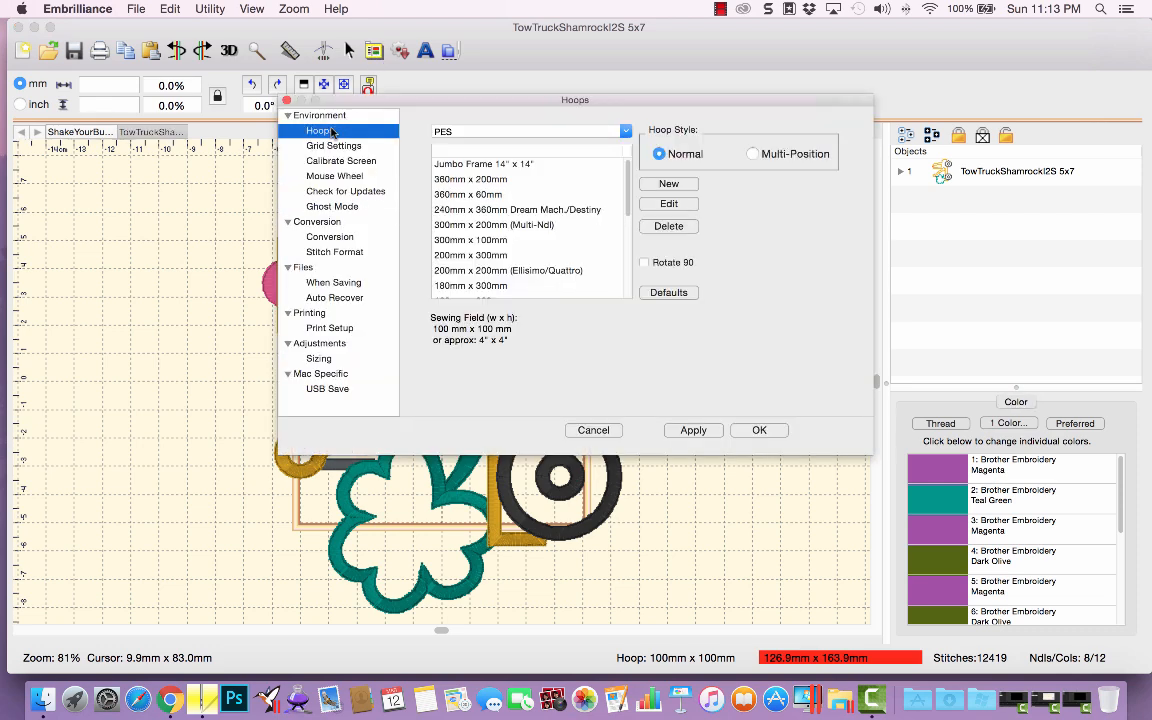
{"action": "left_click", "coordinate": [626, 131]}
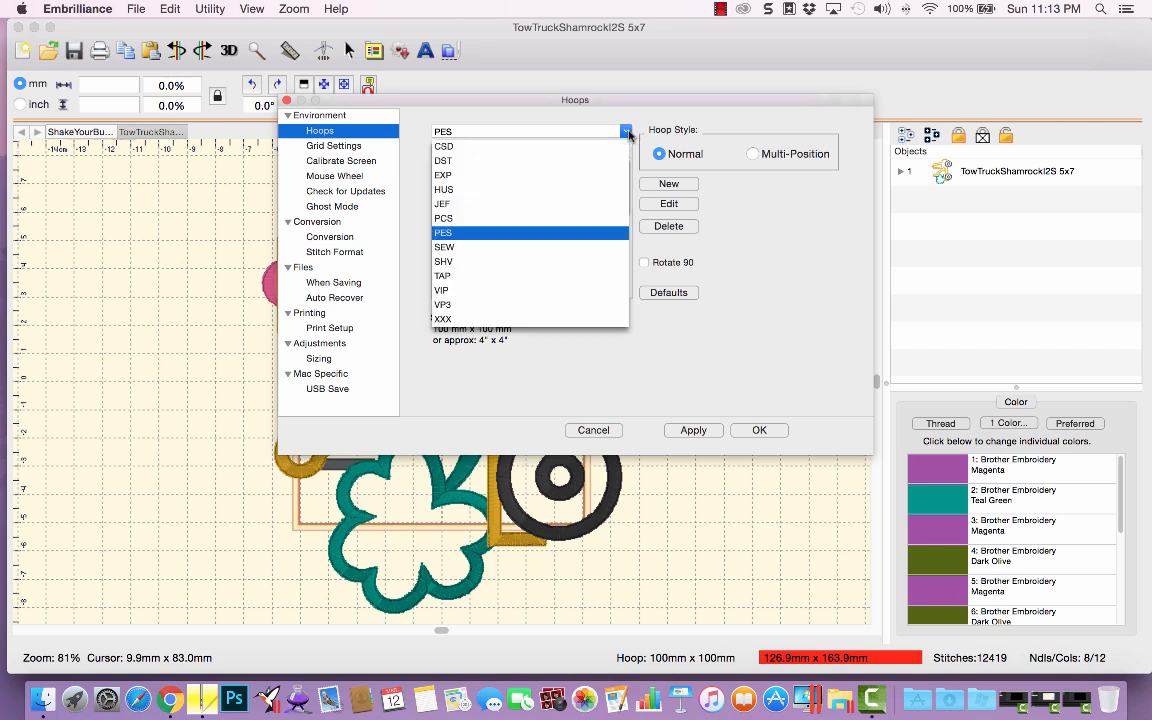
{"action": "left_click", "coordinate": [577, 236]}
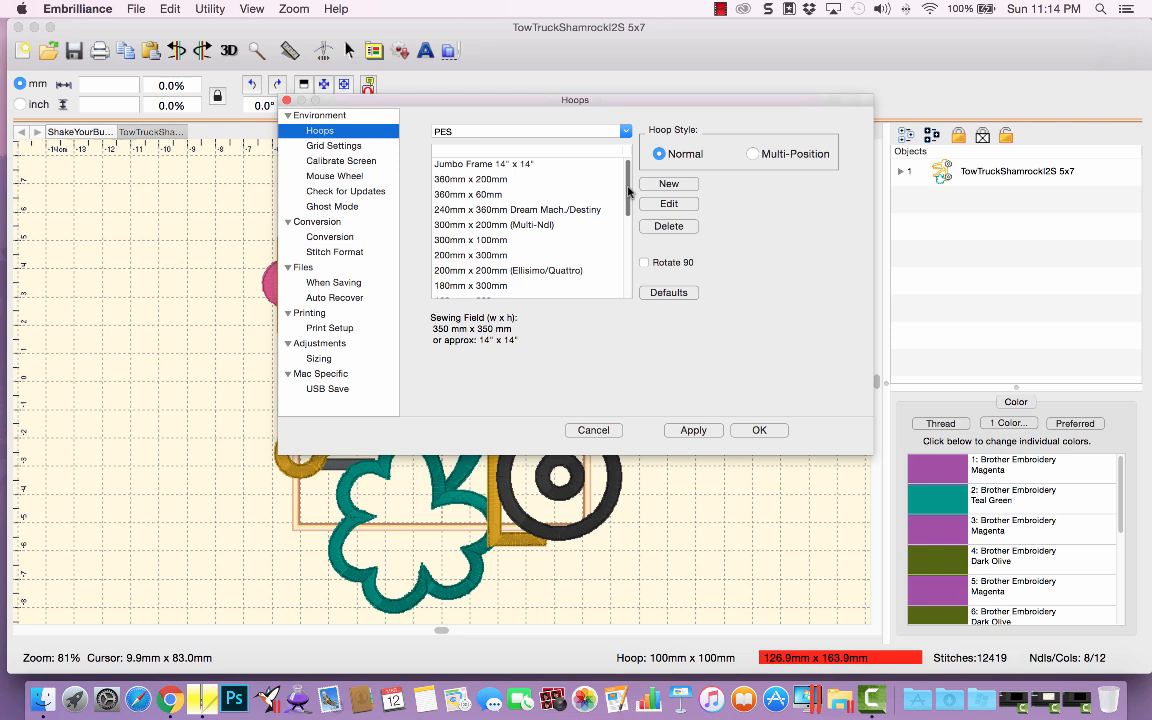
Step: Rename the 100mm x 100mm hoop as "JT 4x4 100mm x 100mm"
{"action": "left_click_drag", "start_coordinate": [628, 190], "coordinate": [627, 244]}
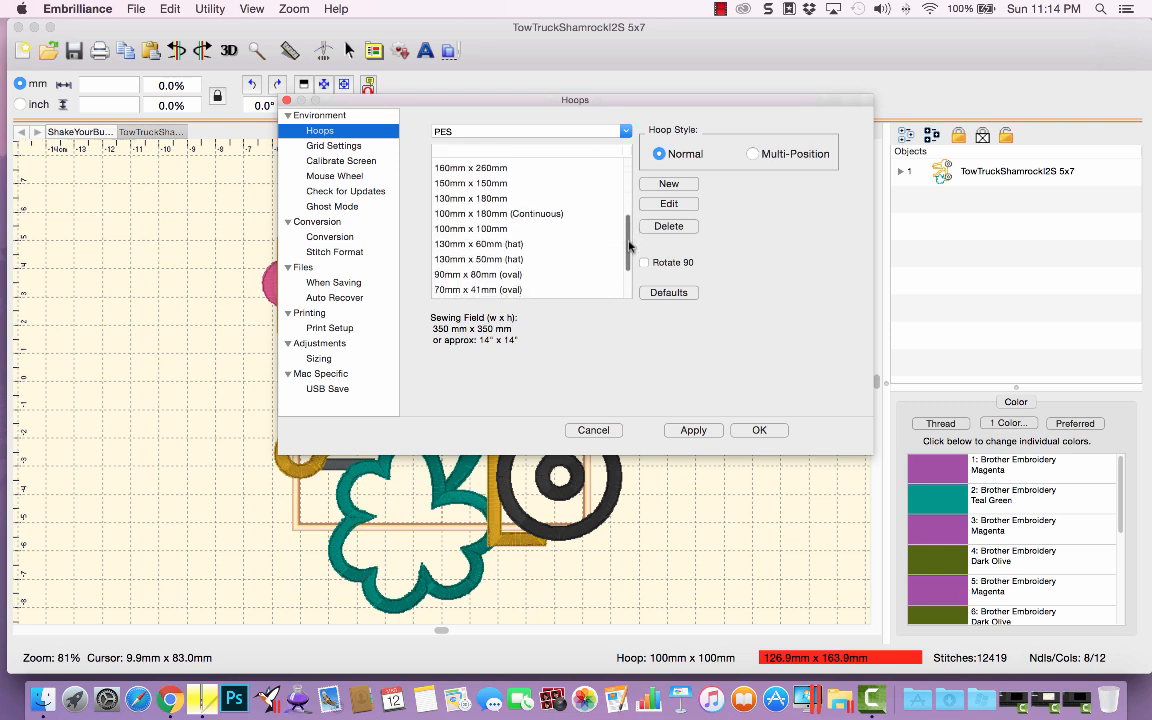
{"action": "left_click", "coordinate": [471, 233]}
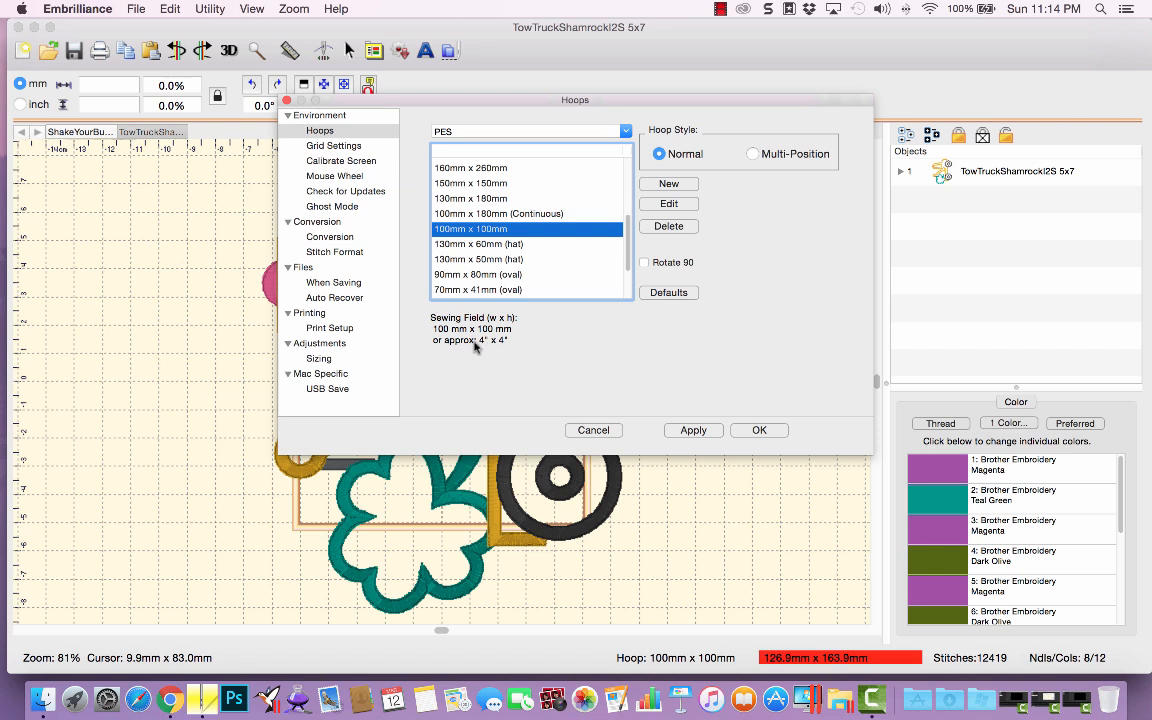
{"action": "left_click", "coordinate": [662, 205]}
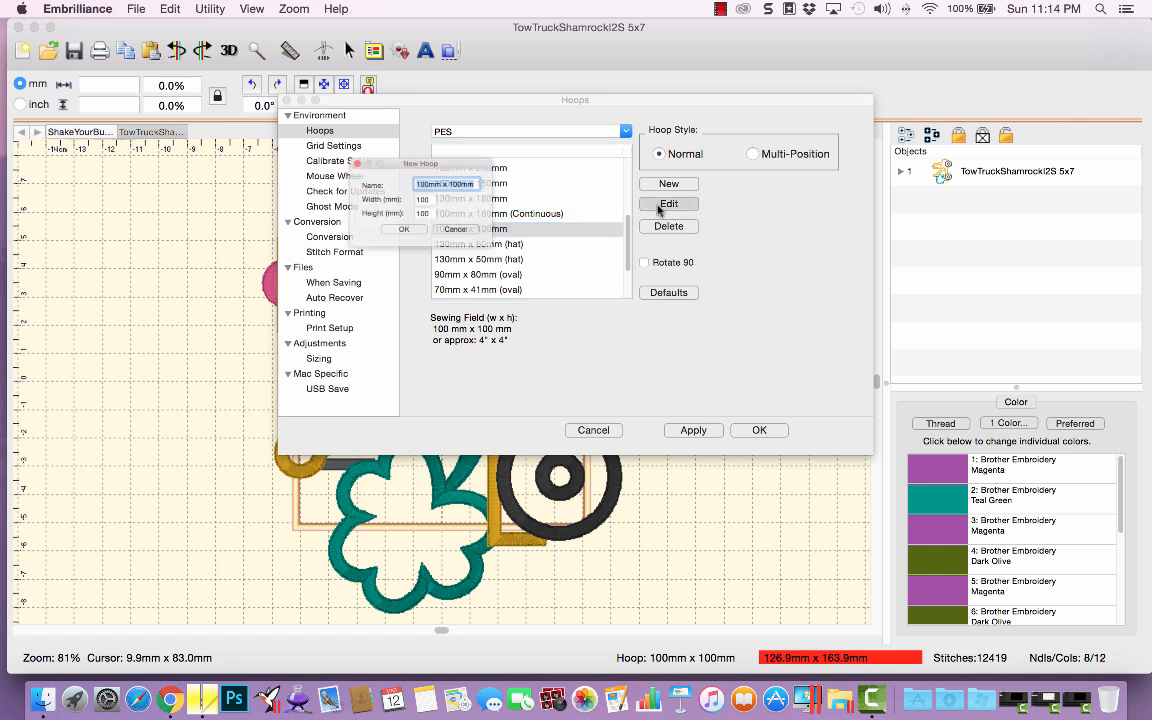
{"action": "left_click", "coordinate": [417, 181]}
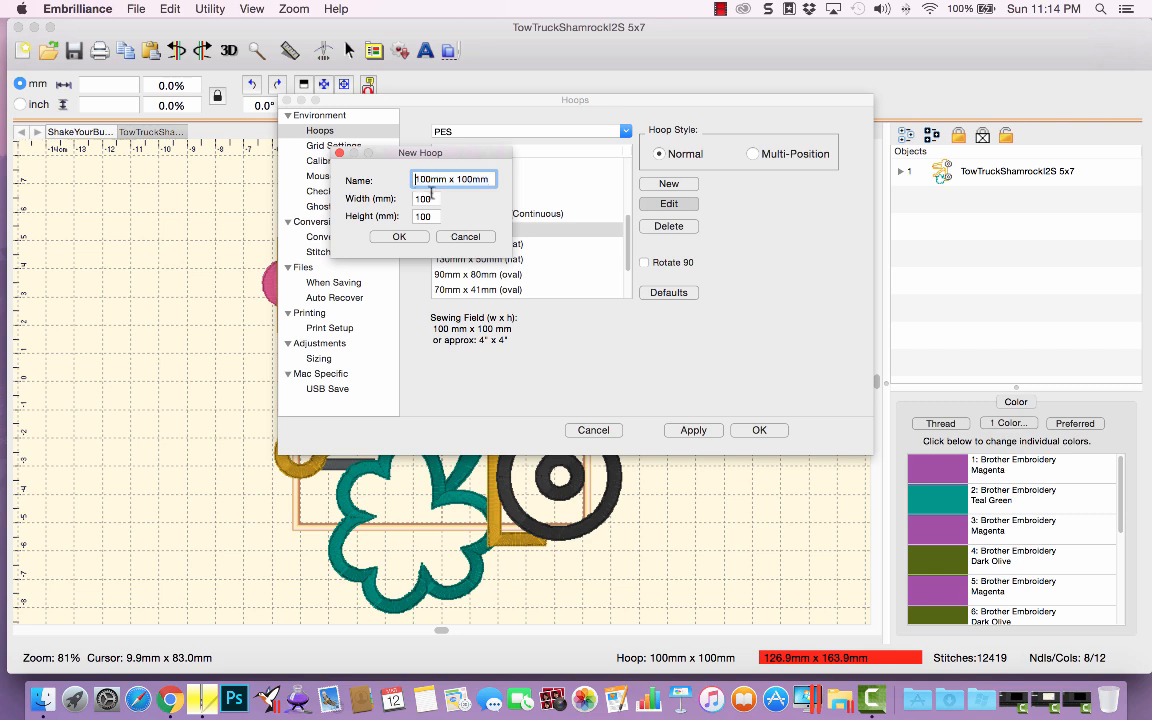
{"action": "type", "text": "JT 4x4"}
{"action": "left_click", "coordinate": [403, 236]}
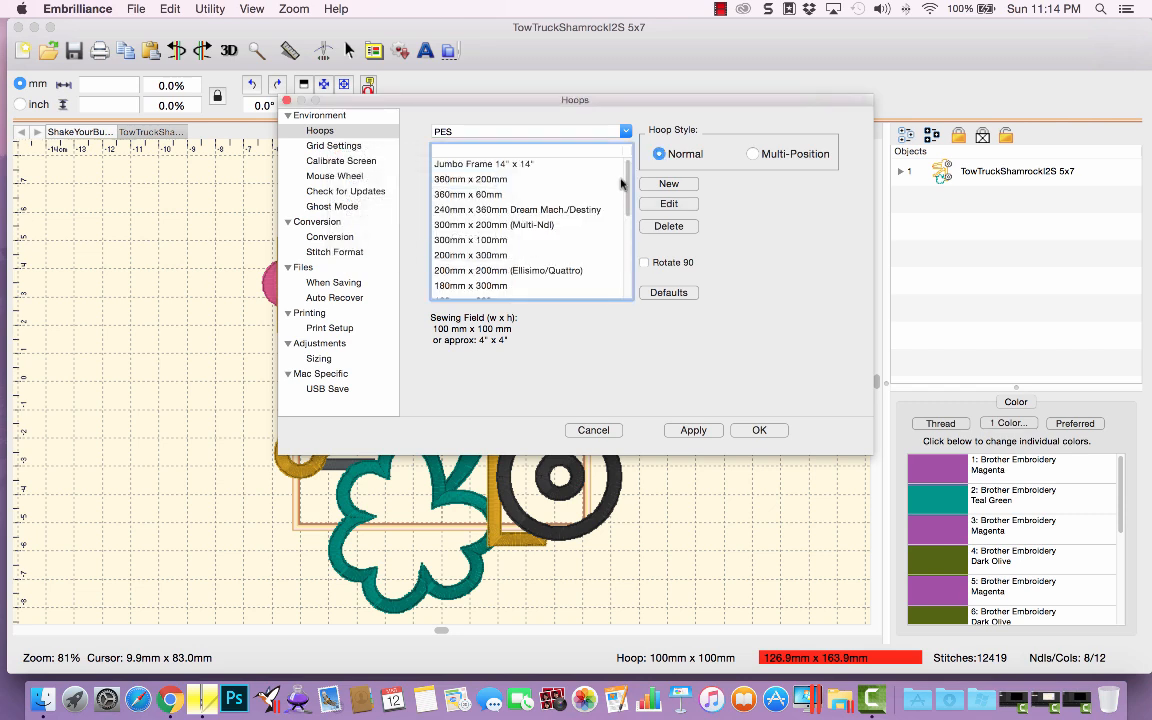
Step: Rename the 130mm x 180mm hoop as "JT 5x7 130mm x 180mm"
{"action": "scroll", "coordinate": [629, 209], "scroll_direction": "down", "scroll_amount": 5}
{"action": "left_click_drag", "start_coordinate": [629, 209], "coordinate": [628, 229]}
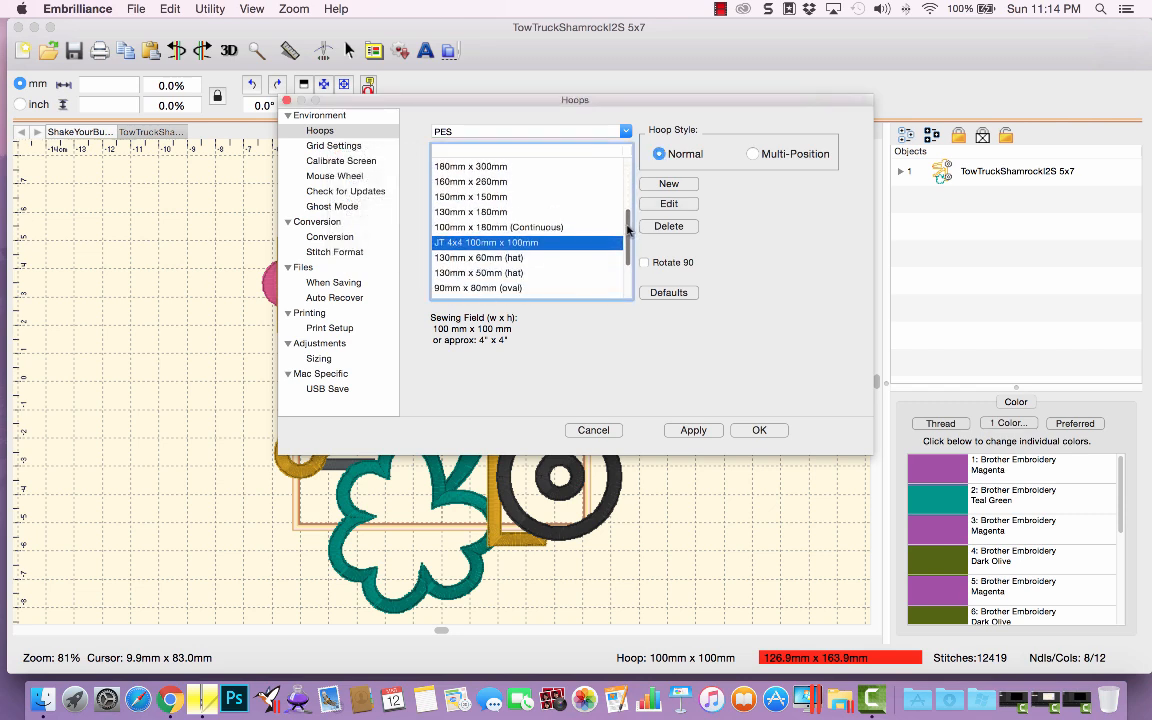
{"action": "left_click", "coordinate": [452, 213]}
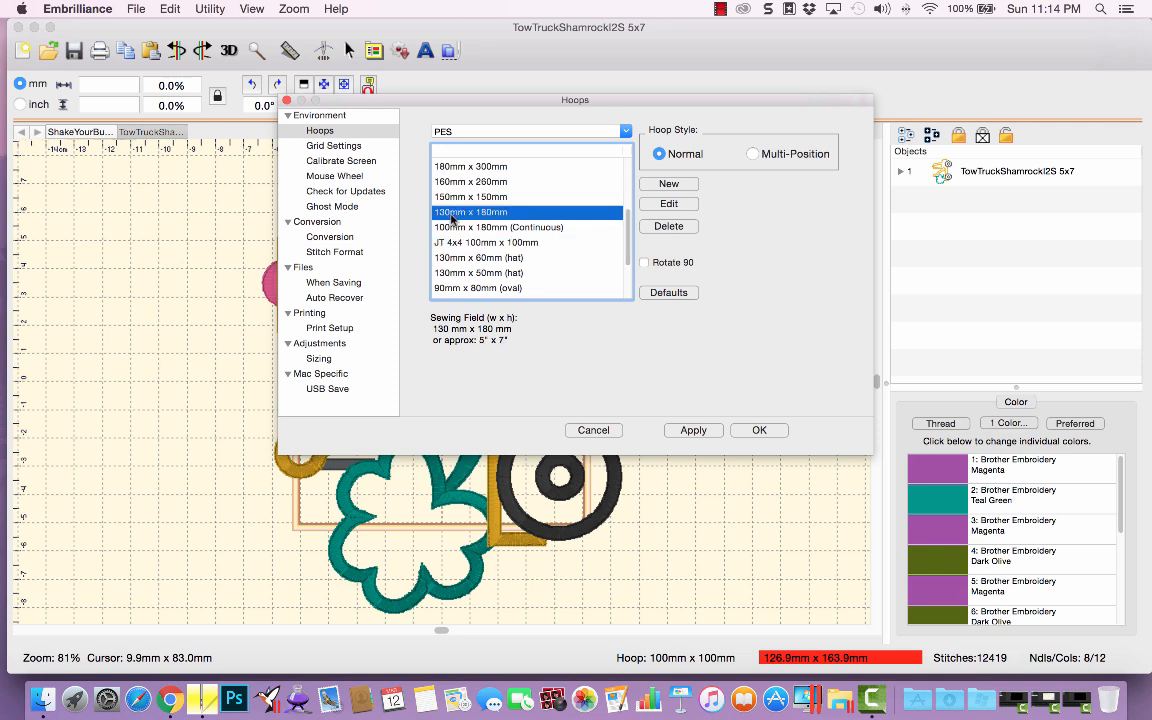
{"action": "left_click", "coordinate": [668, 204]}
{"action": "left_click", "coordinate": [416, 179]}
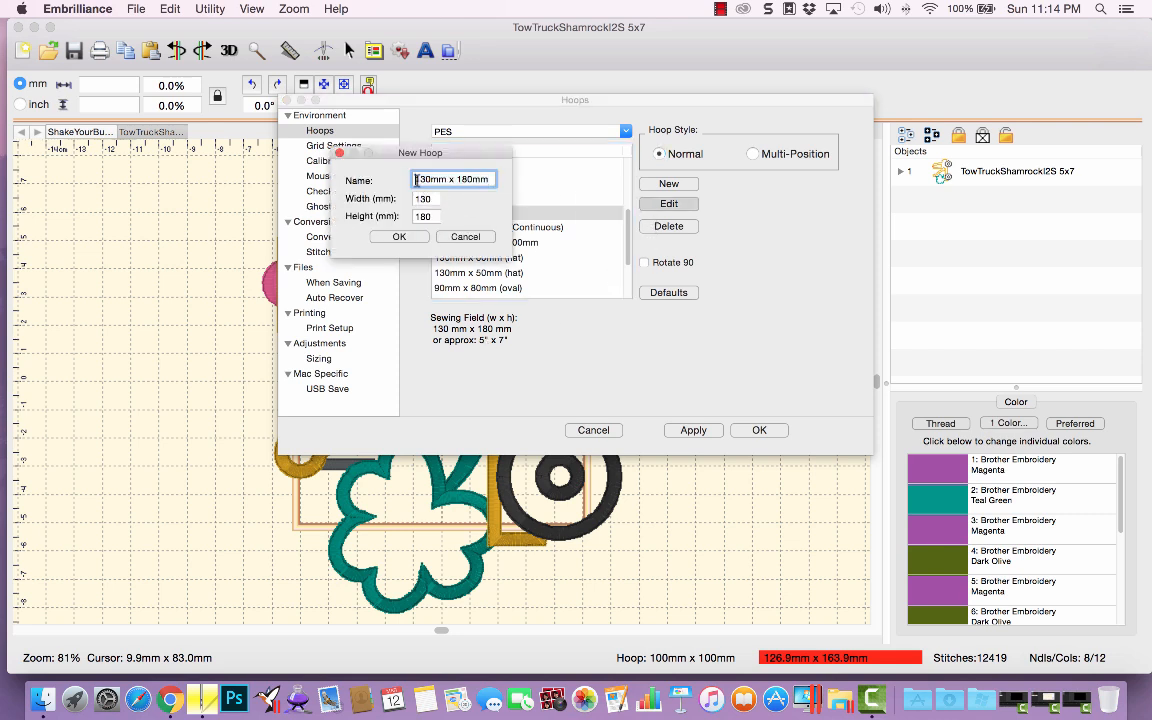
{"action": "type", "text": "JT 5x7"}
{"action": "left_click", "coordinate": [380, 236]}
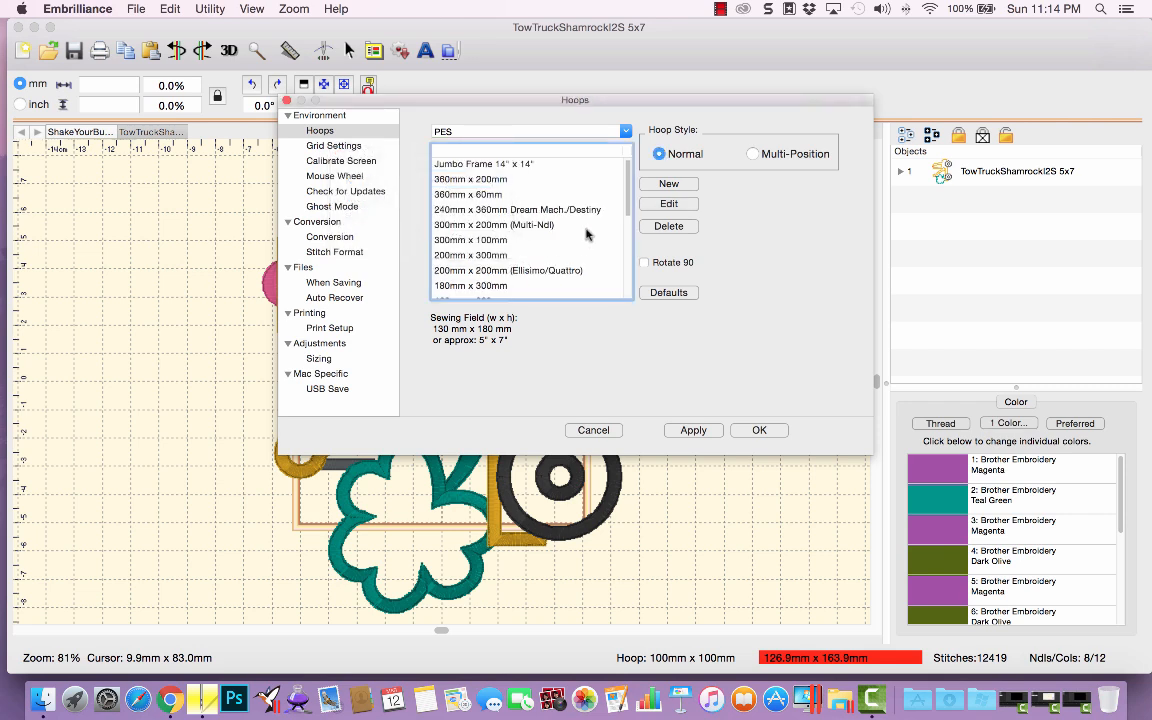
Step: Apply the JT 5x7 130mm x 180mm hoop to the tow truck design and close the preferences
{"action": "scroll", "coordinate": [566, 195], "scroll_direction": "down", "scroll_amount": 3}
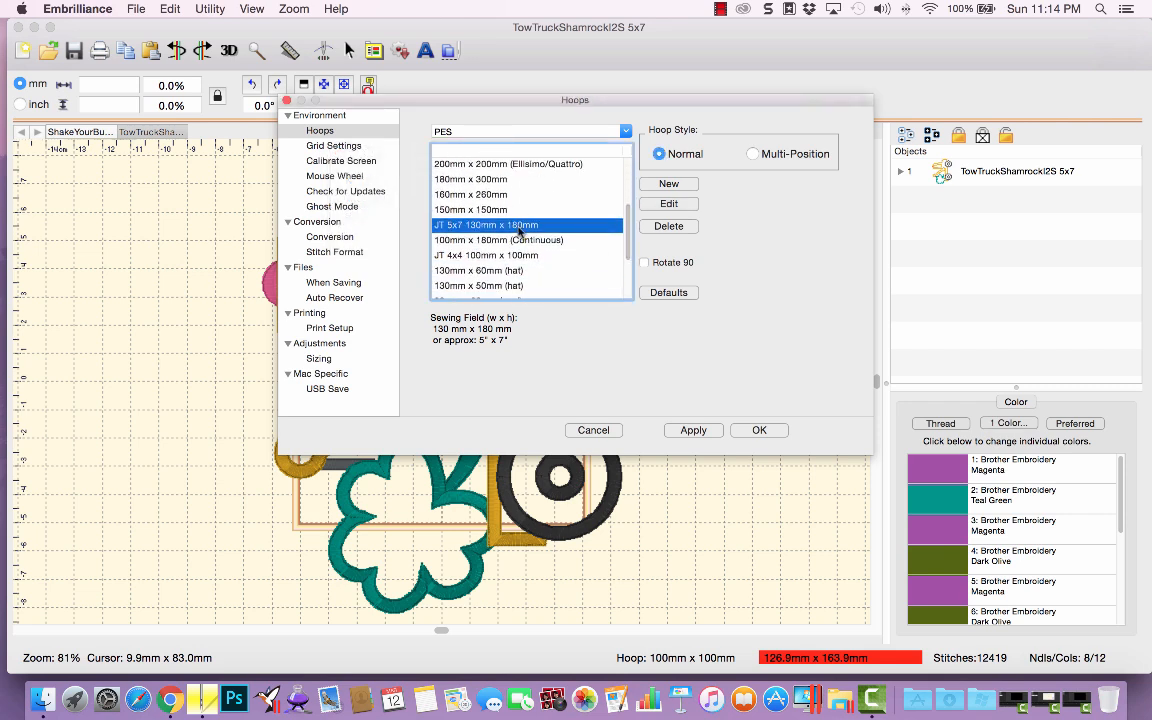
{"action": "left_click", "coordinate": [690, 430]}
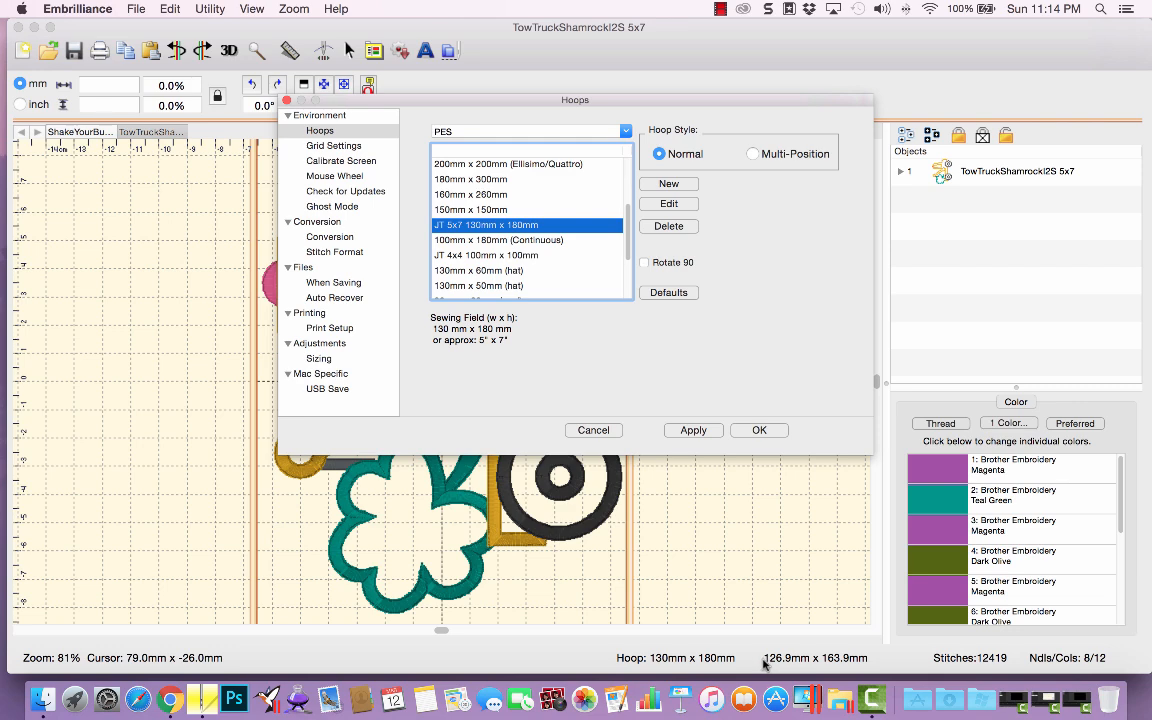
{"action": "left_click", "coordinate": [750, 431]}
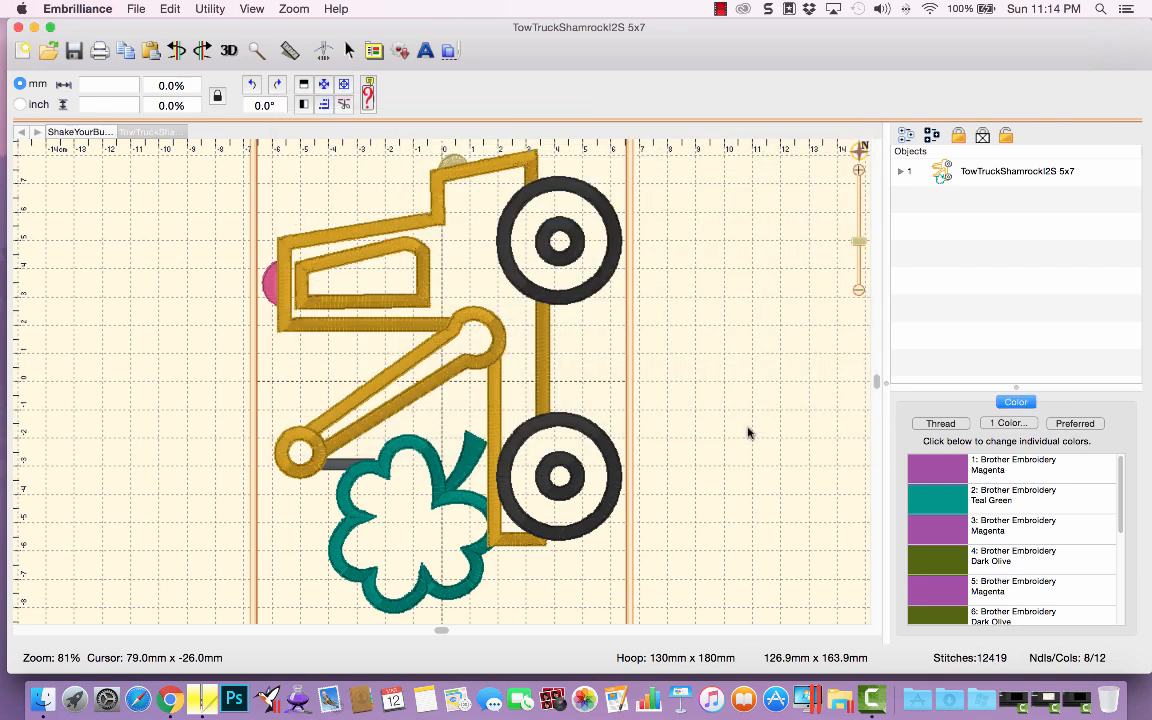
Step: Expand the tow truck design's objects and examine color layers 1:1 through 1:6 one at a time
{"action": "left_click", "coordinate": [904, 174]}
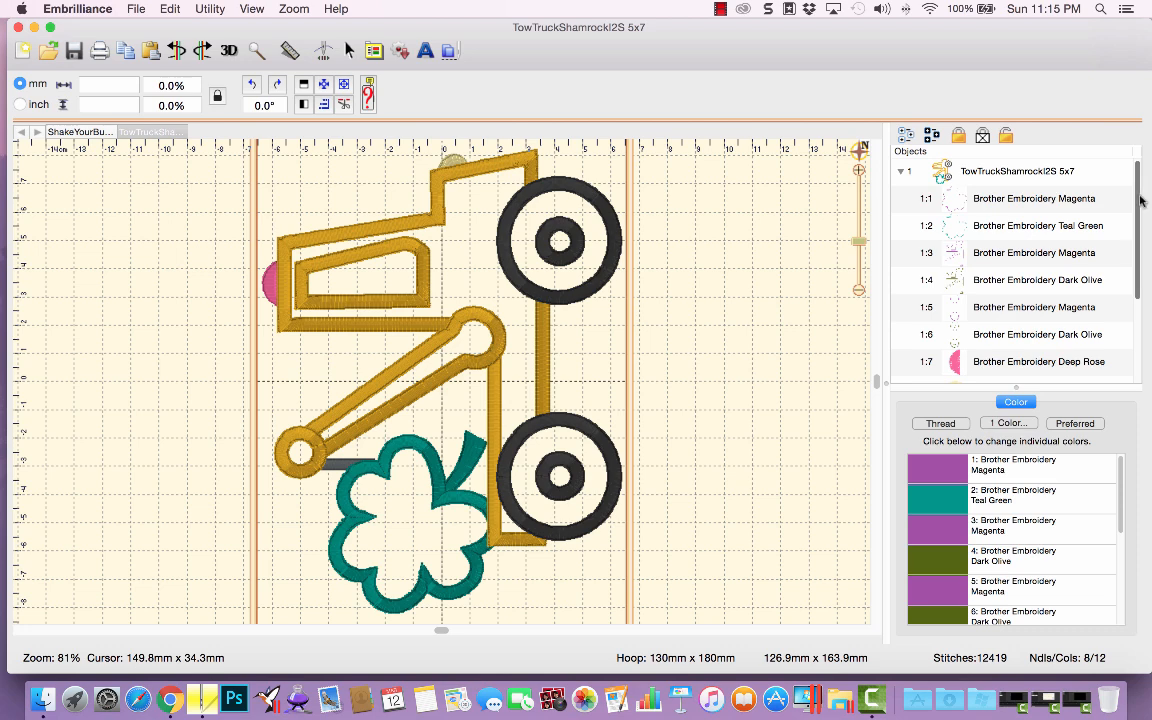
{"action": "left_click_drag", "start_coordinate": [1139, 198], "coordinate": [1140, 160]}
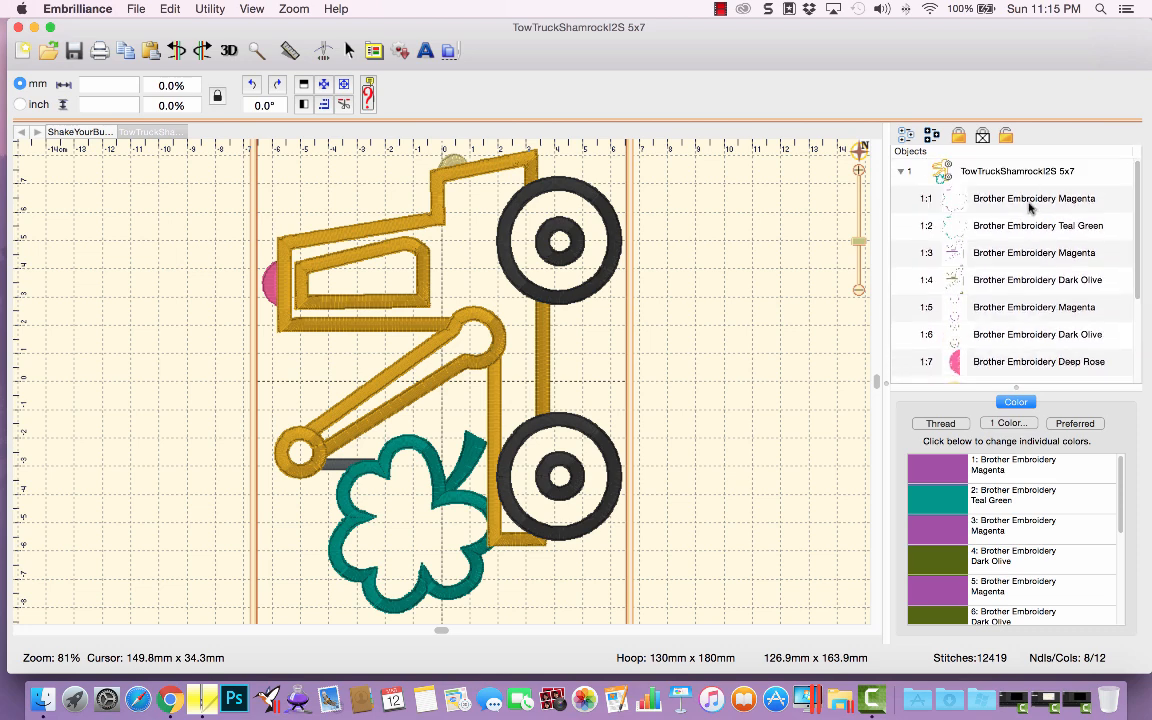
{"action": "left_click", "coordinate": [928, 198]}
{"action": "left_click", "coordinate": [1020, 232]}
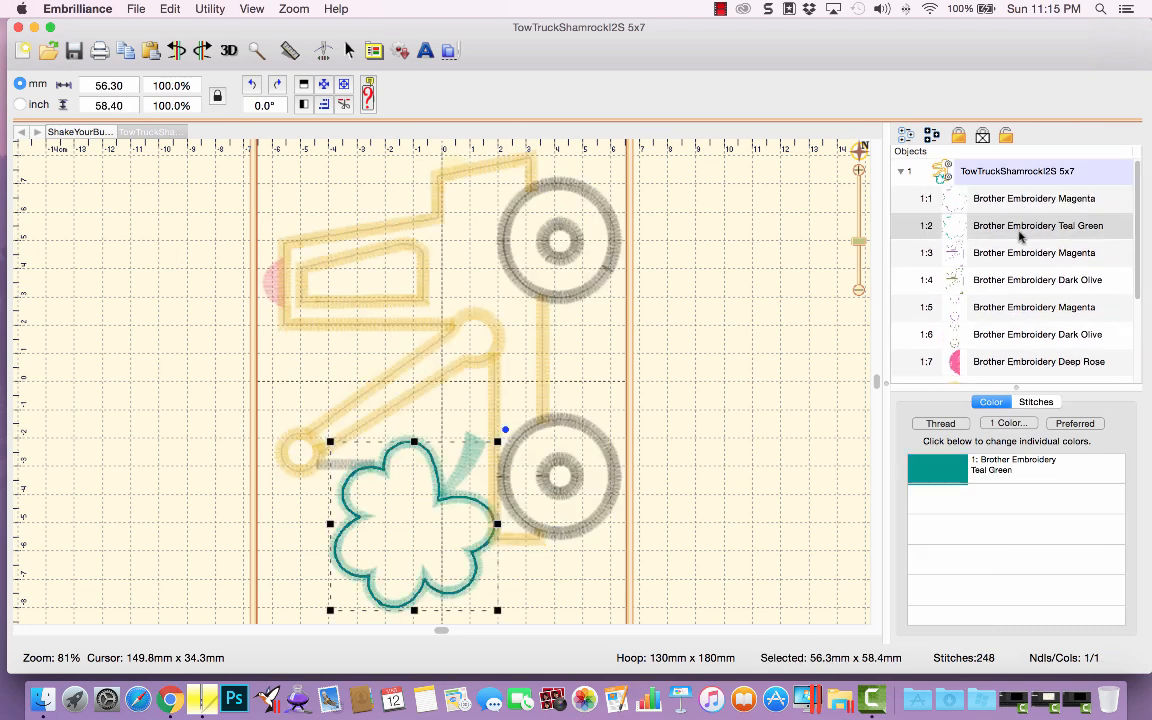
{"action": "left_click", "coordinate": [1016, 253]}
{"action": "left_click", "coordinate": [1013, 282]}
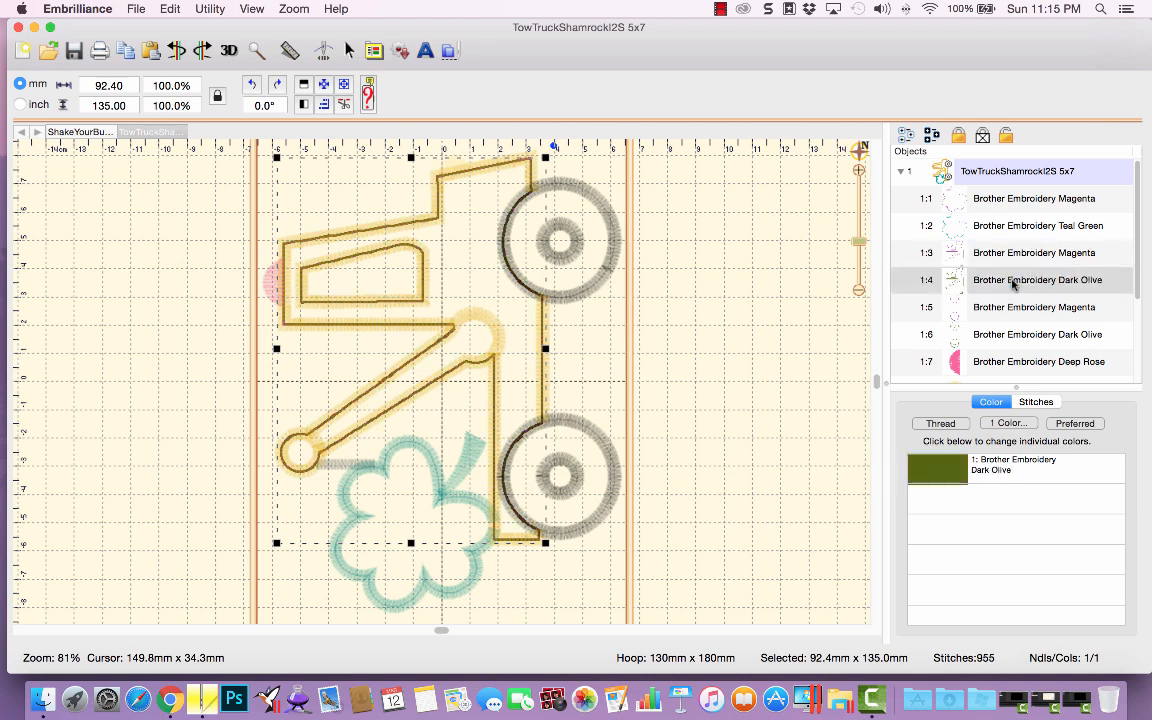
{"action": "left_click", "coordinate": [1010, 305]}
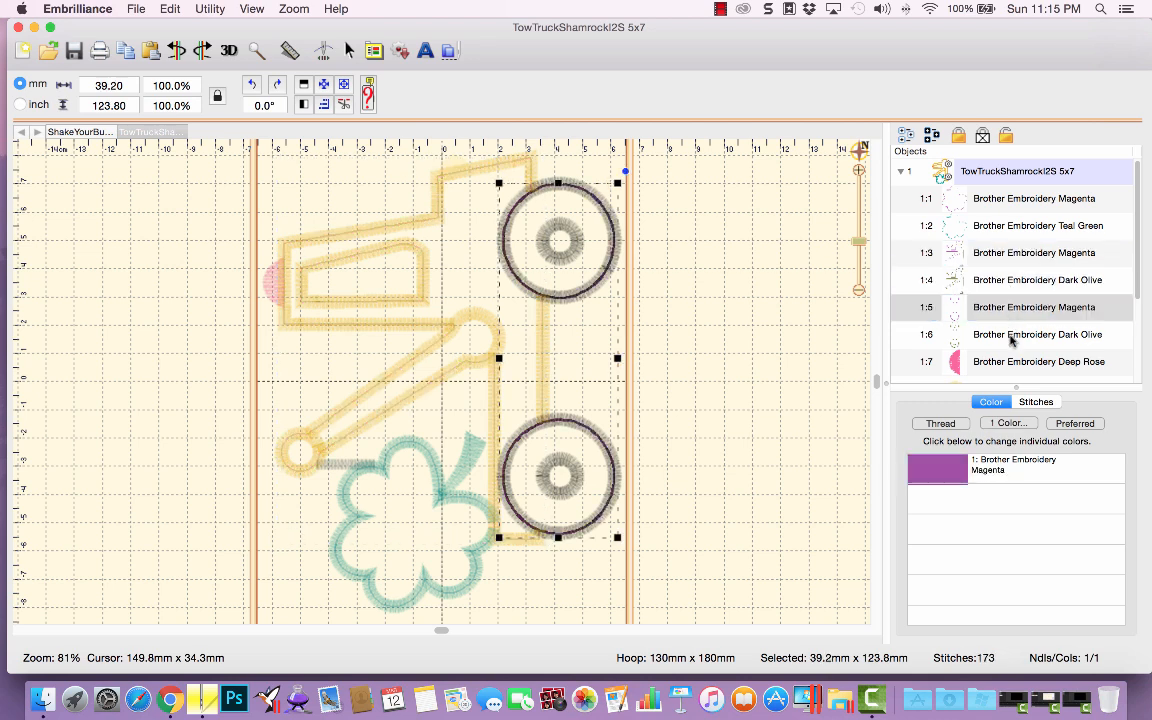
{"action": "left_click", "coordinate": [1010, 336]}
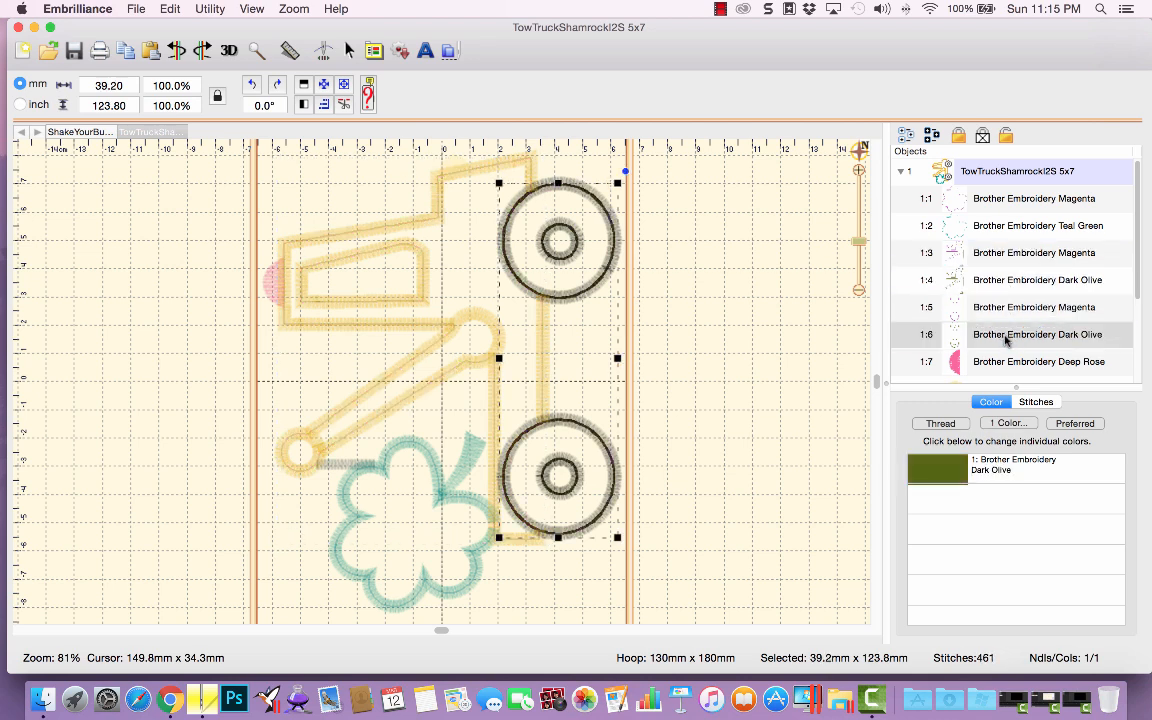
Step: Examine the tow truck's color layers 1:7 Deep Rose through 1:12 Black one at a time and clear the selection
{"action": "left_click_drag", "start_coordinate": [1138, 231], "coordinate": [1138, 313]}
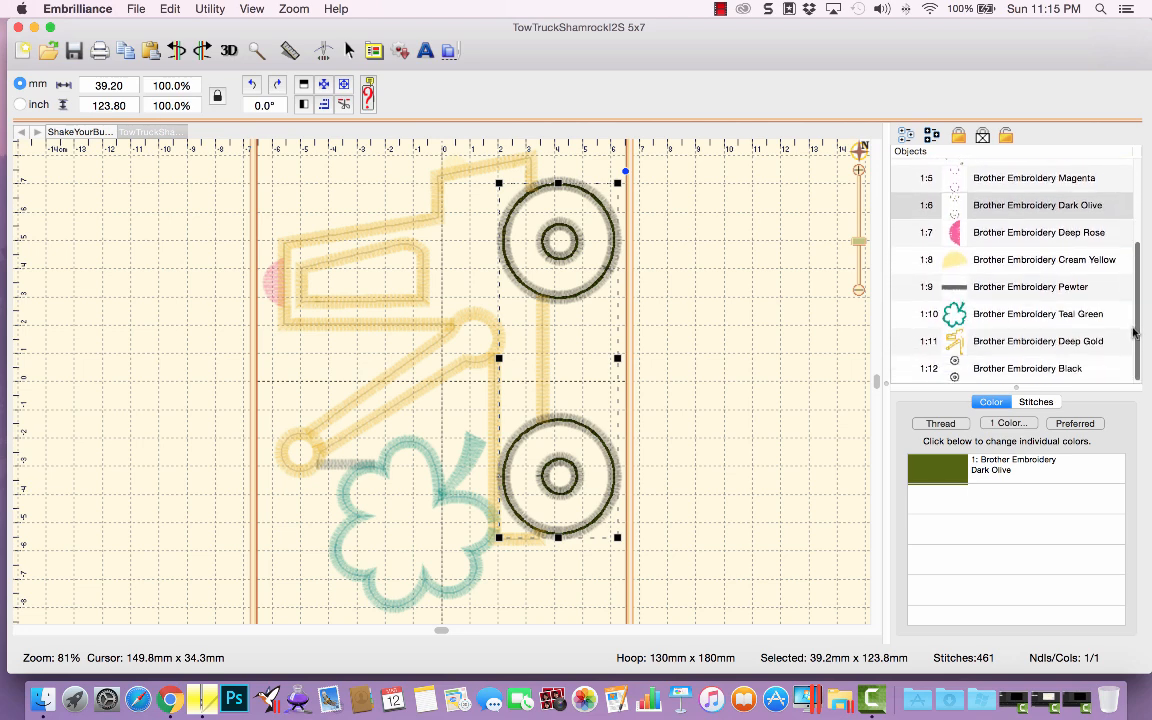
{"action": "left_click", "coordinate": [996, 236]}
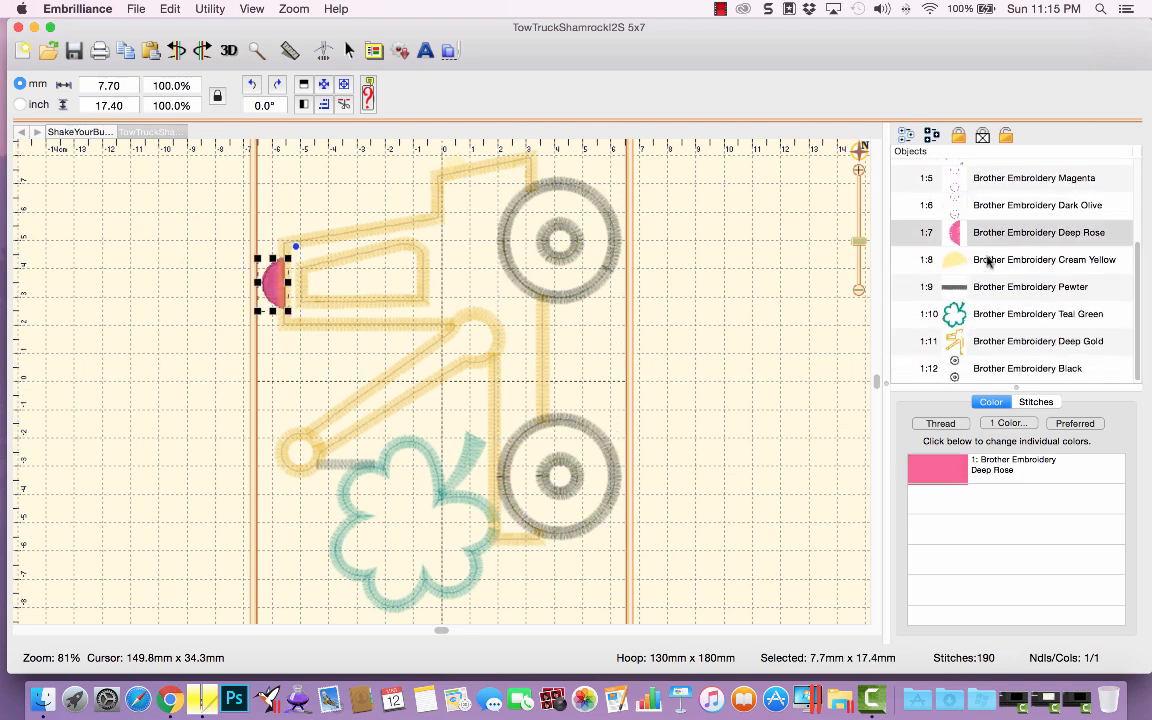
{"action": "left_click", "coordinate": [988, 261]}
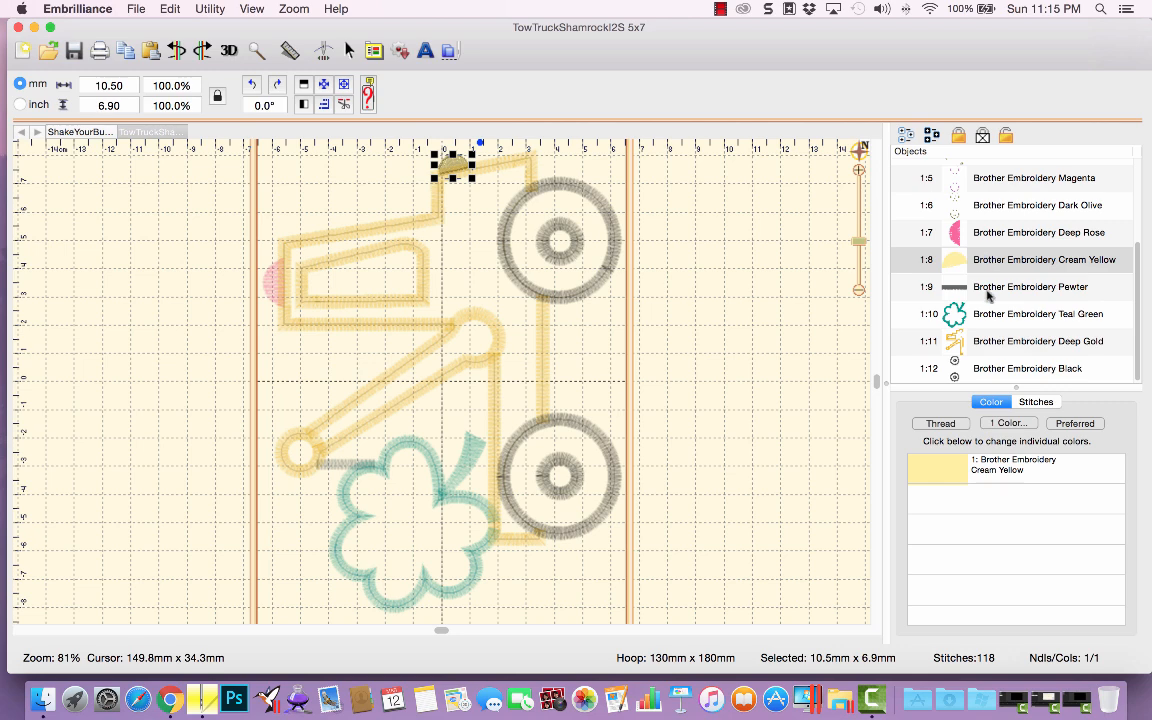
{"action": "left_click", "coordinate": [987, 292]}
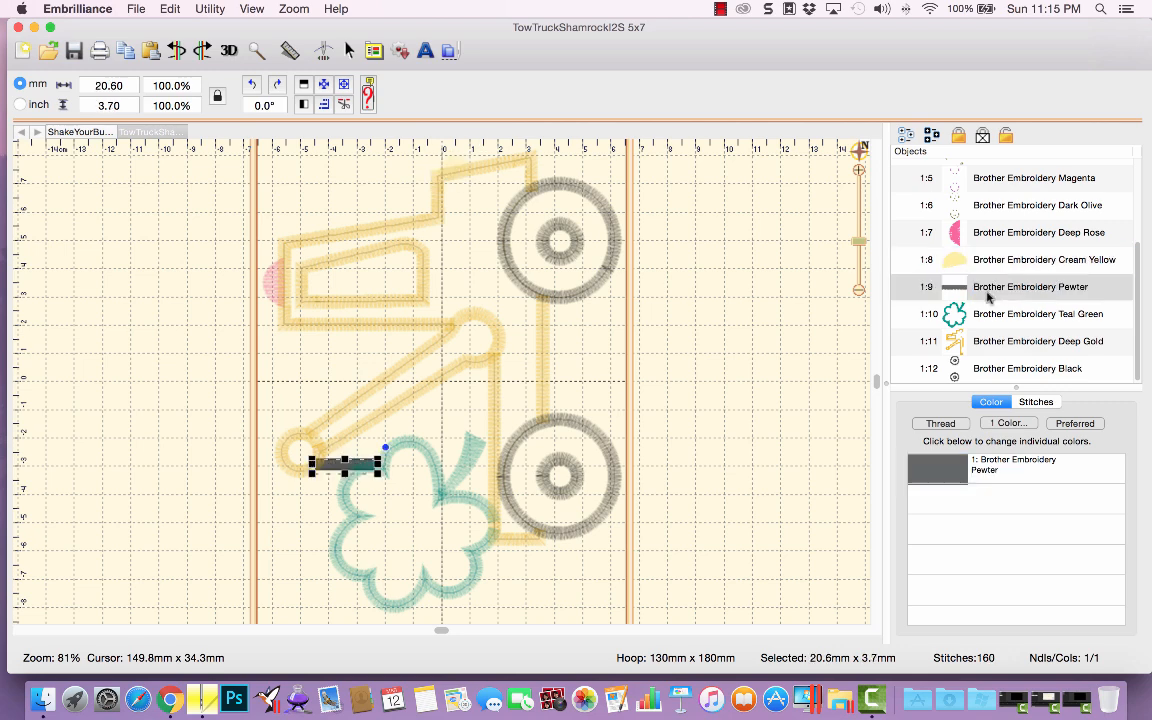
{"action": "left_click", "coordinate": [987, 318]}
{"action": "left_click", "coordinate": [988, 343]}
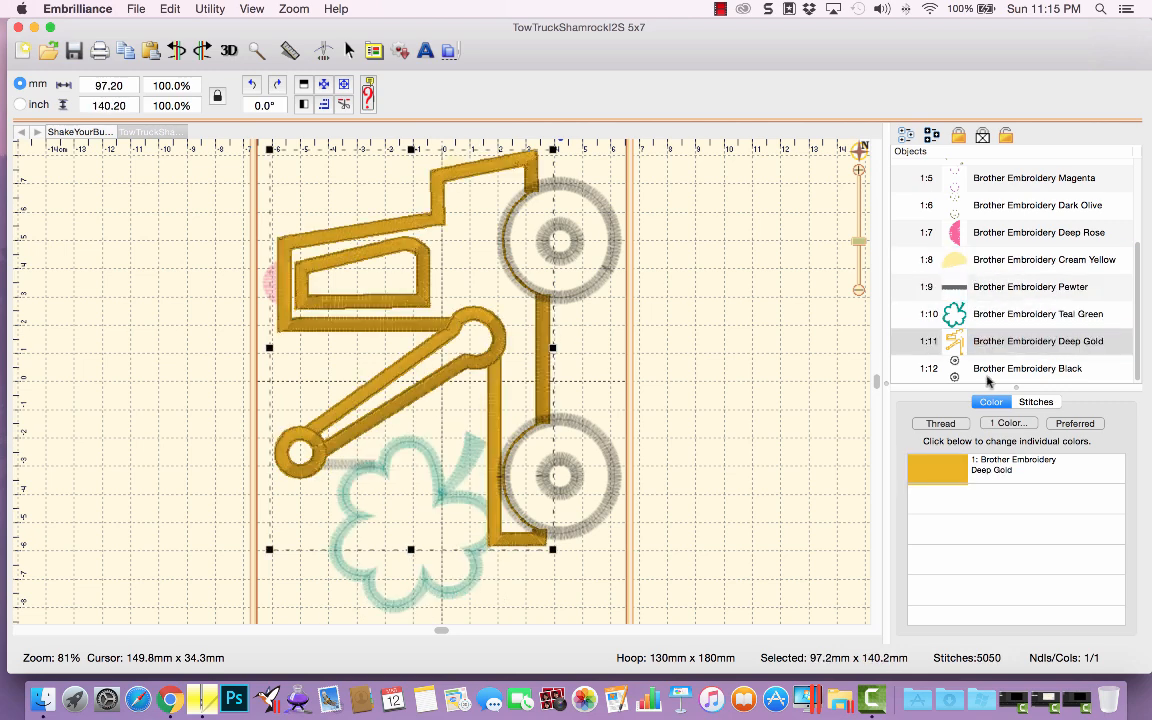
{"action": "left_click", "coordinate": [988, 369]}
{"action": "left_click_drag", "start_coordinate": [1136, 290], "coordinate": [1136, 183]}
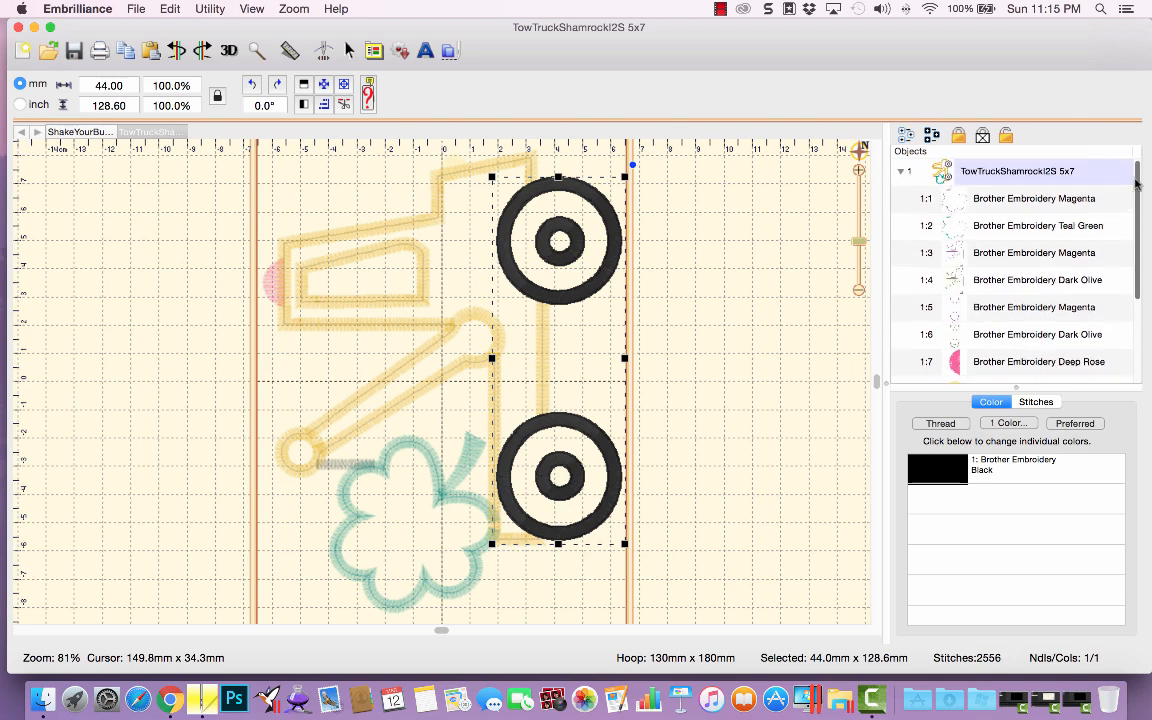
{"action": "left_click", "coordinate": [771, 327]}
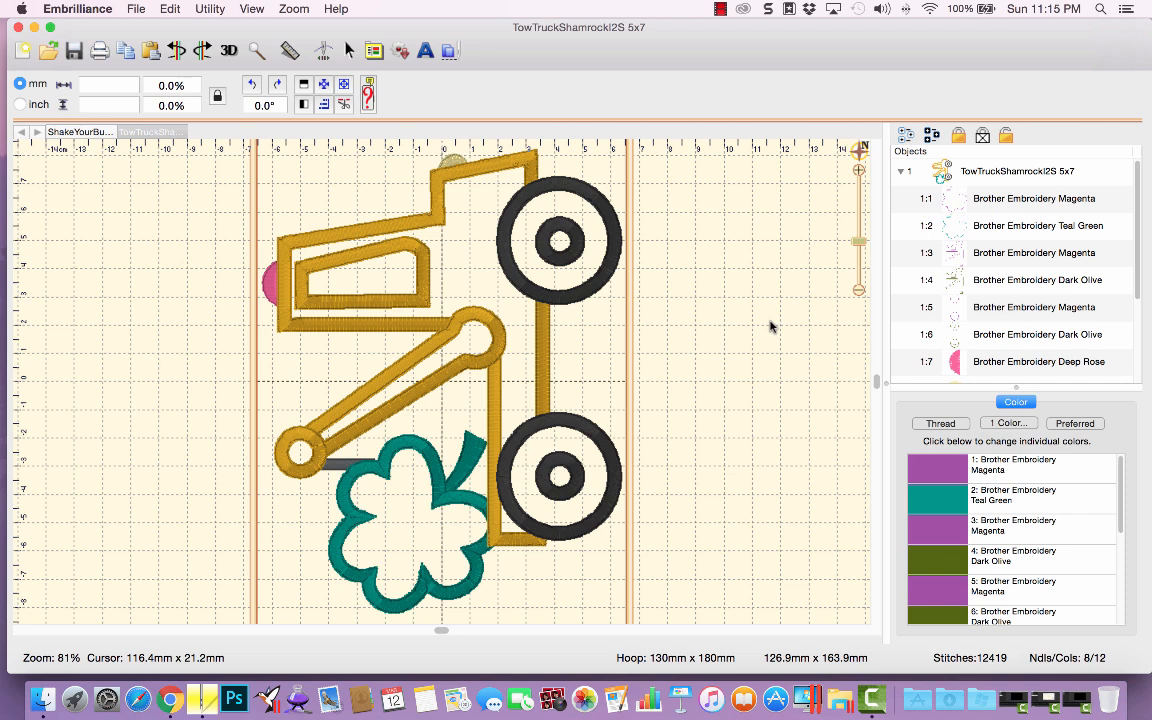
Step: Select the whole tow truck design and rotate it in 90-degree increments until the truck stands upright at -90 degrees
{"action": "left_click", "coordinate": [980, 171]}
{"action": "scroll", "coordinate": [983, 172], "scroll_direction": "down", "scroll_amount": 3}
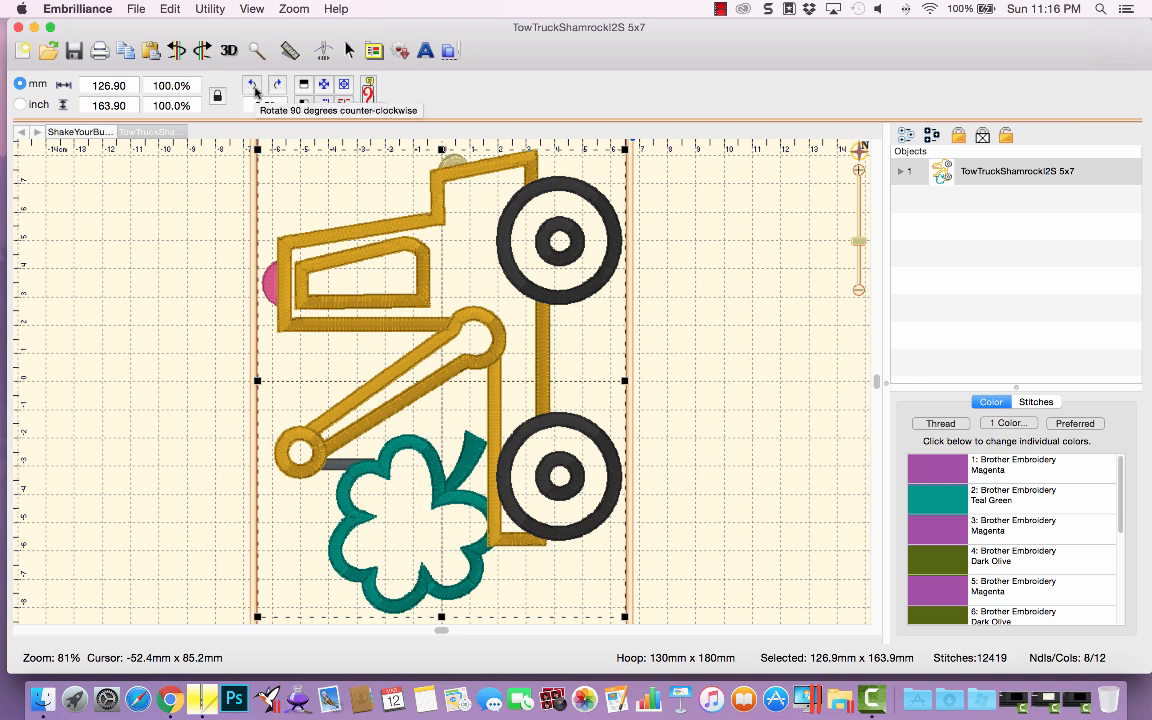
{"action": "left_click", "coordinate": [254, 88]}
{"action": "left_click", "coordinate": [254, 88]}
{"action": "left_click", "coordinate": [254, 88]}
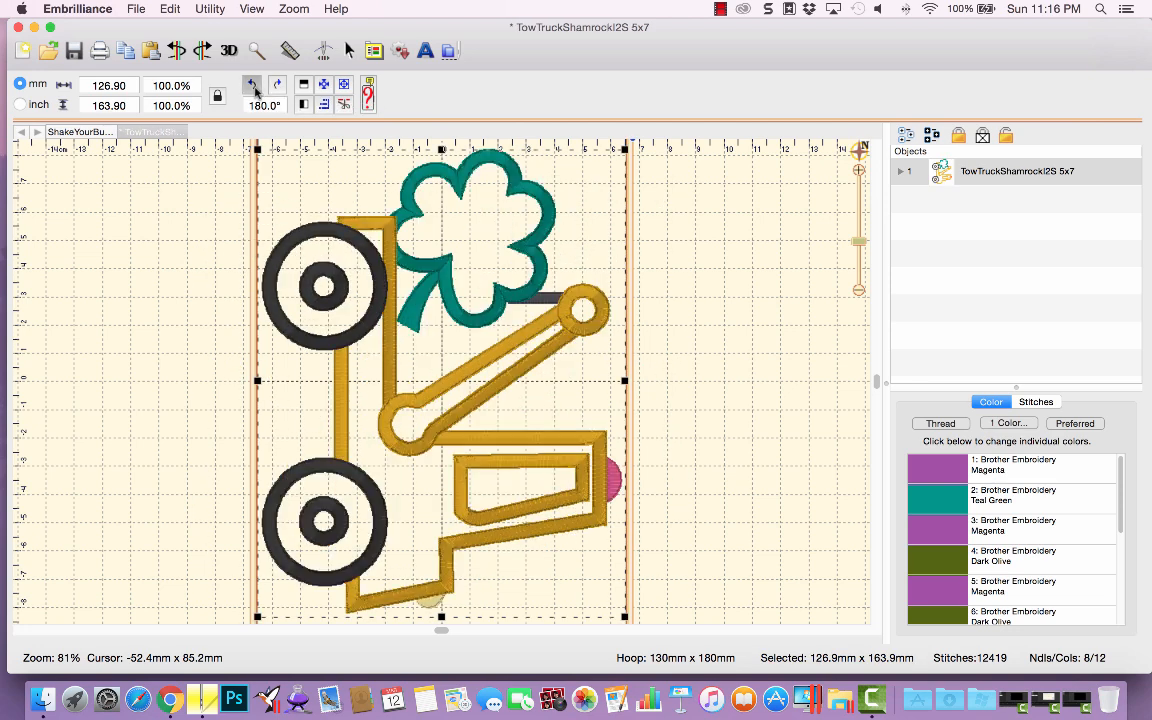
{"action": "left_click", "coordinate": [278, 88]}
{"action": "left_click", "coordinate": [278, 88]}
{"action": "left_click", "coordinate": [278, 88]}
{"action": "left_click", "coordinate": [278, 88]}
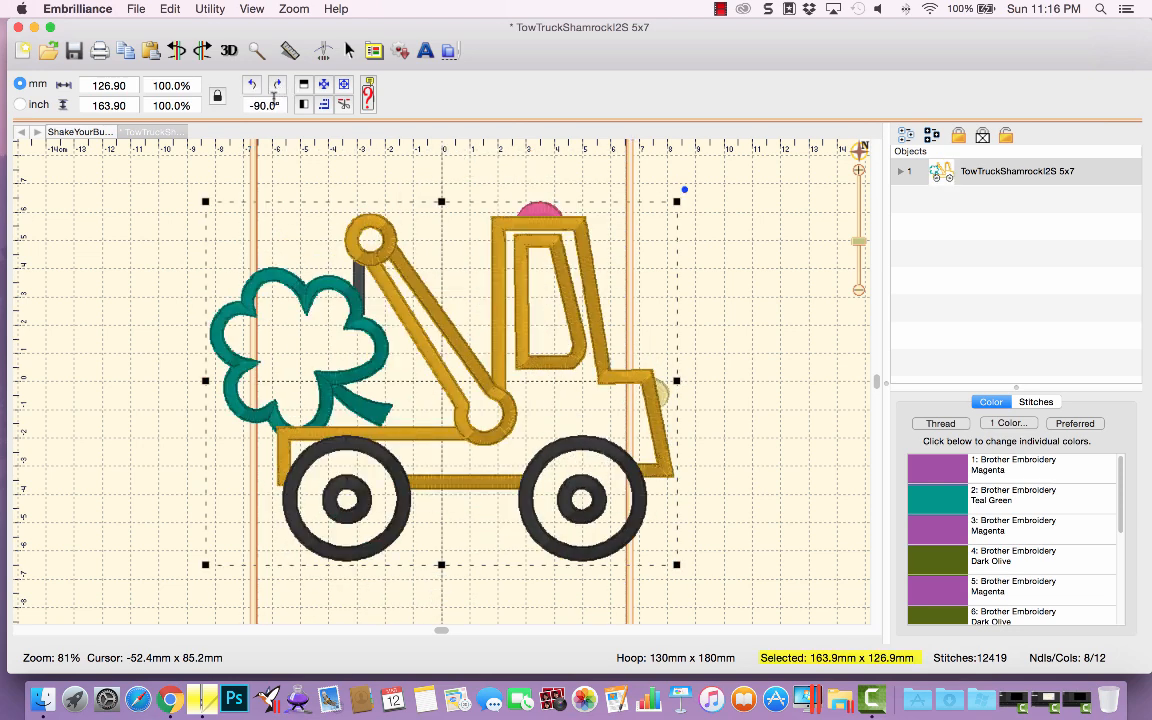
Step: Try a custom 30-degree rotation on the tow truck design and undo it
{"action": "left_click_drag", "start_coordinate": [248, 107], "coordinate": [283, 108]}
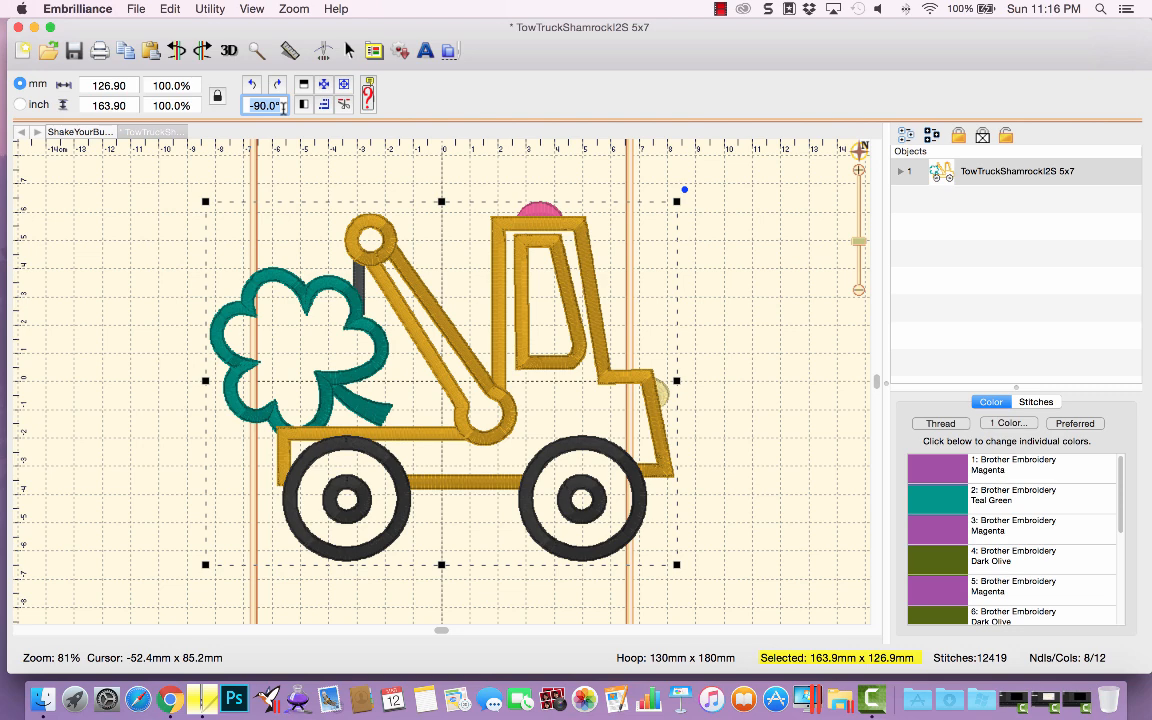
{"action": "type", "text": "30"}
{"action": "key", "text": "Return"}
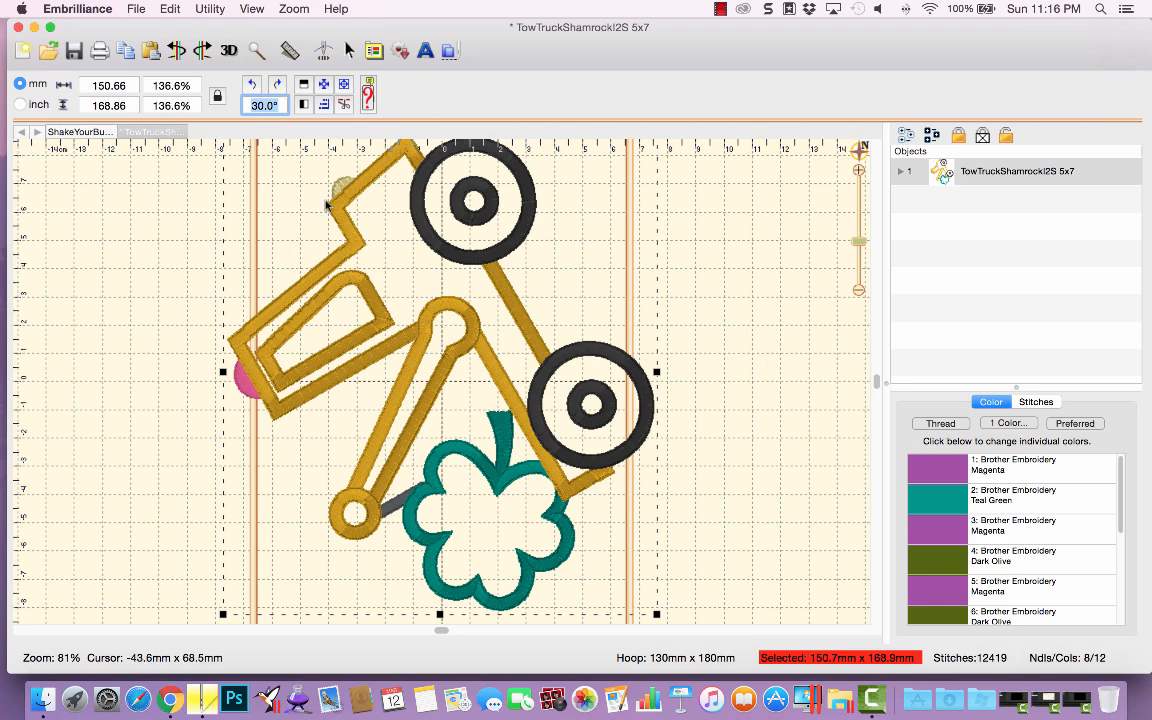
{"action": "left_click", "coordinate": [177, 52]}
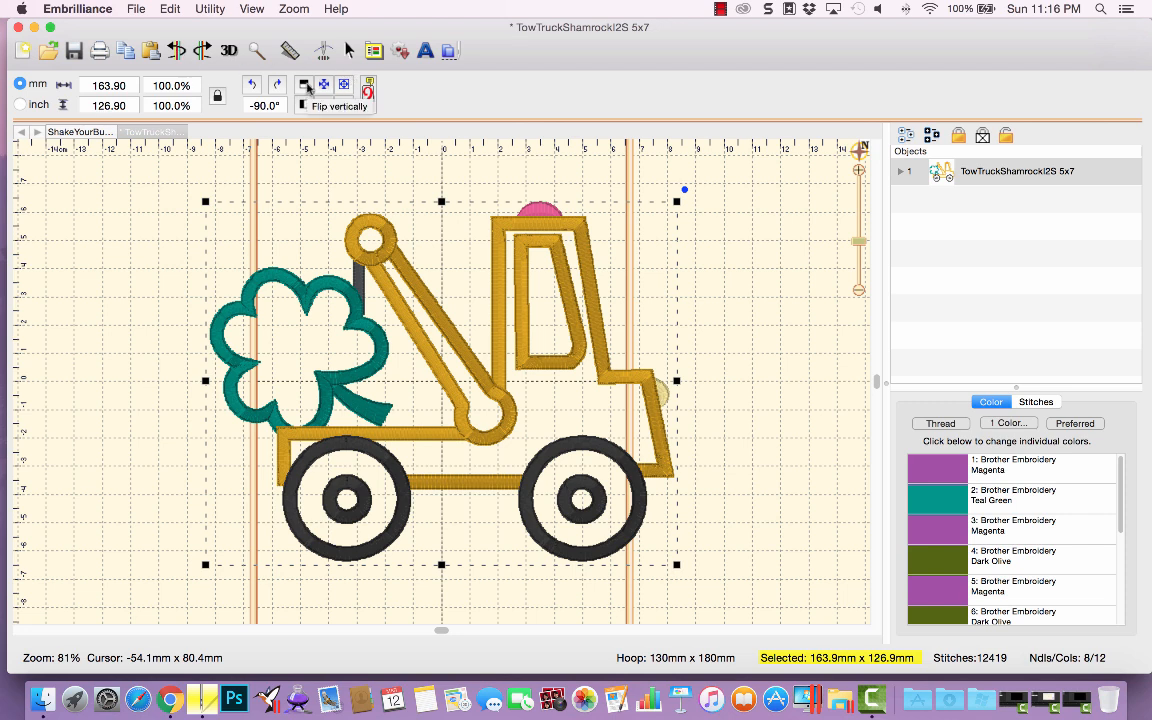
Step: Flip the tow truck design vertically and back, and horizontally and back
{"action": "left_click", "coordinate": [307, 88]}
{"action": "left_click", "coordinate": [306, 87]}
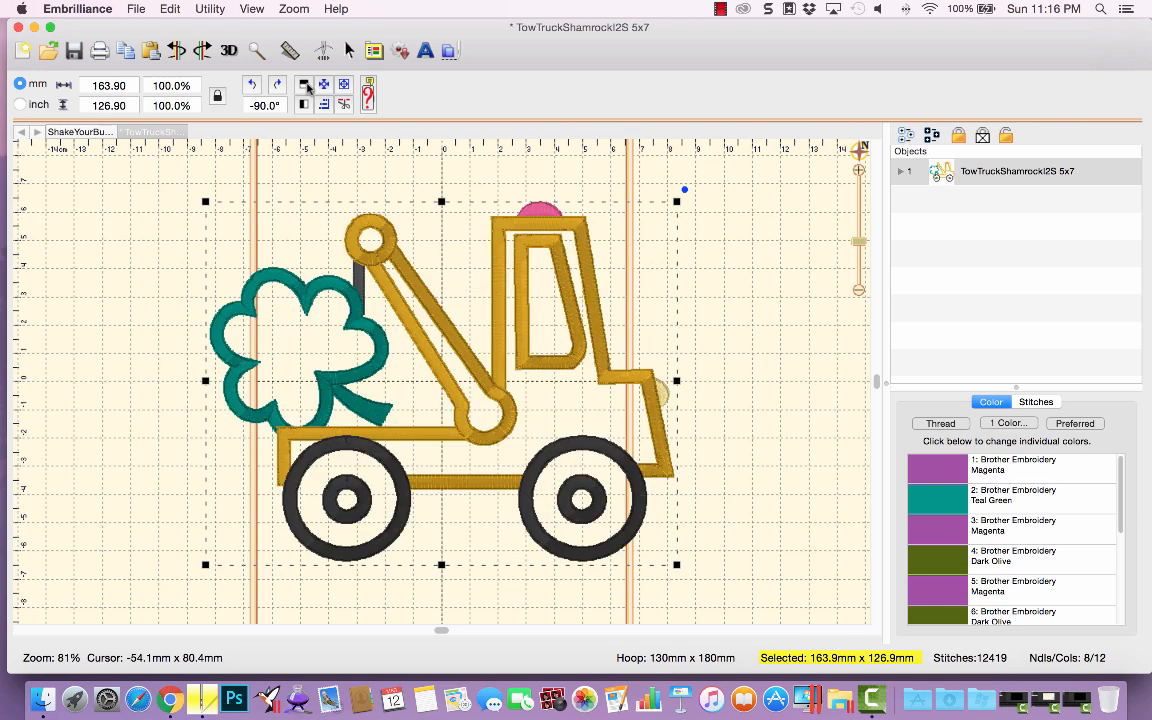
{"action": "left_click", "coordinate": [303, 106]}
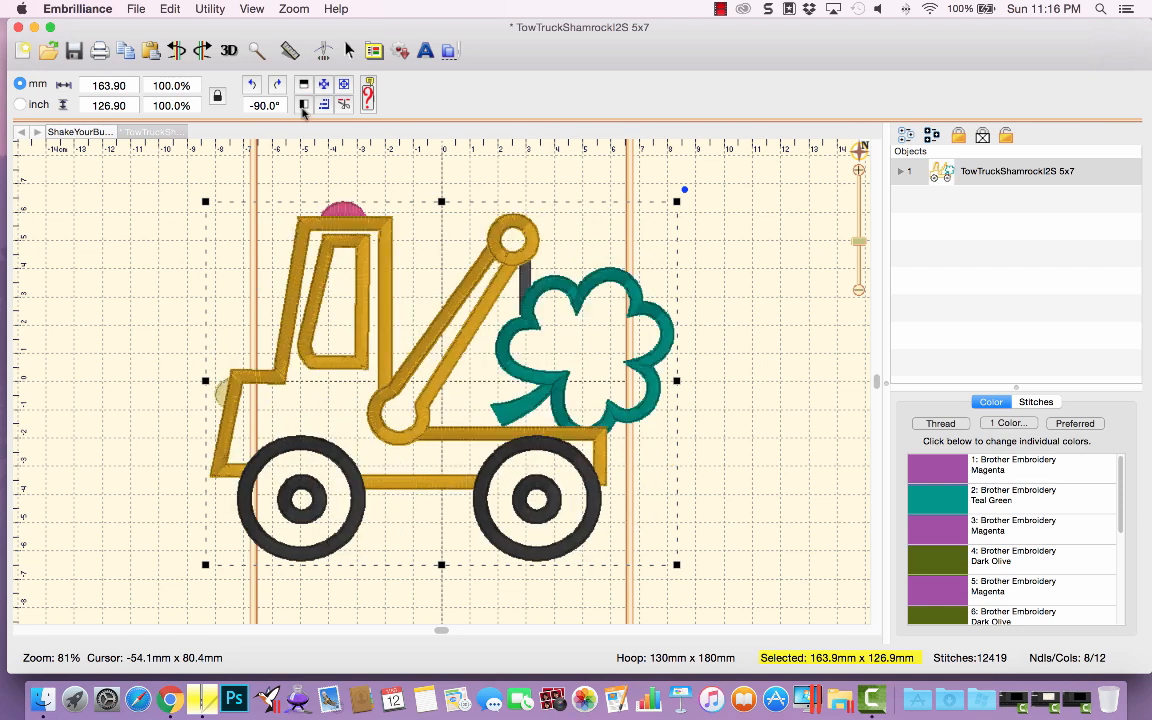
{"action": "left_click", "coordinate": [303, 106]}
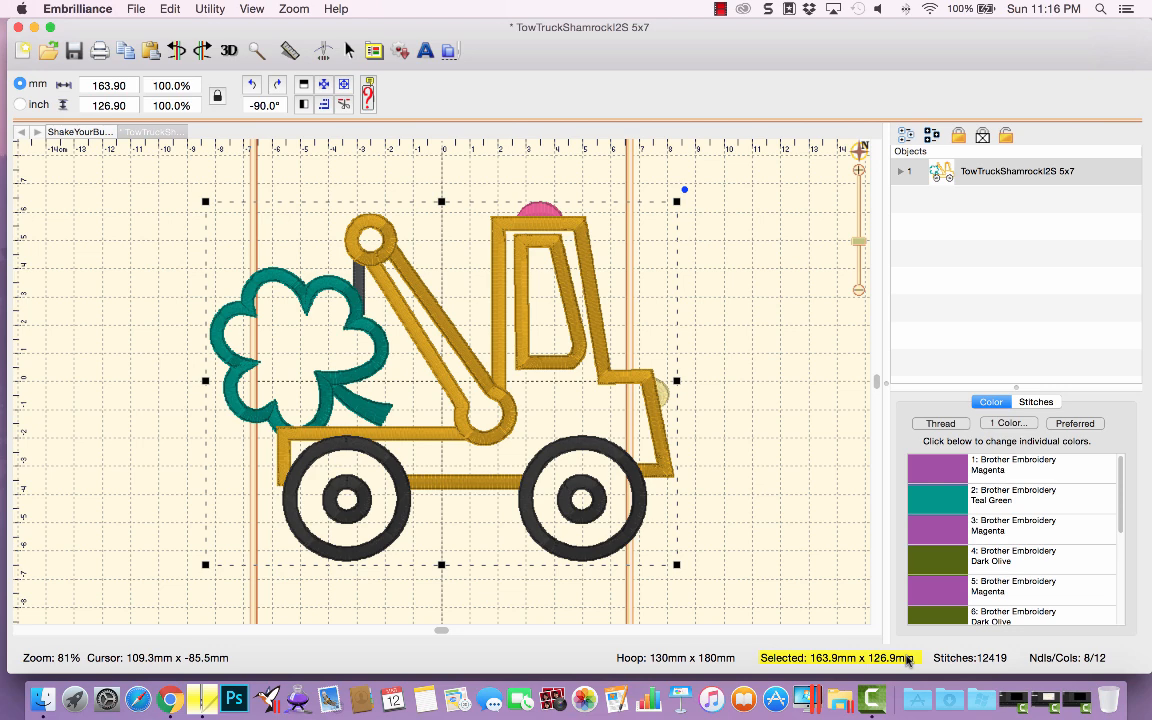
Step: Turn the hoop to its landscape orientation, 180mm x 130mm, around the upright tow truck
{"action": "left_click_drag", "start_coordinate": [861, 244], "coordinate": [866, 251]}
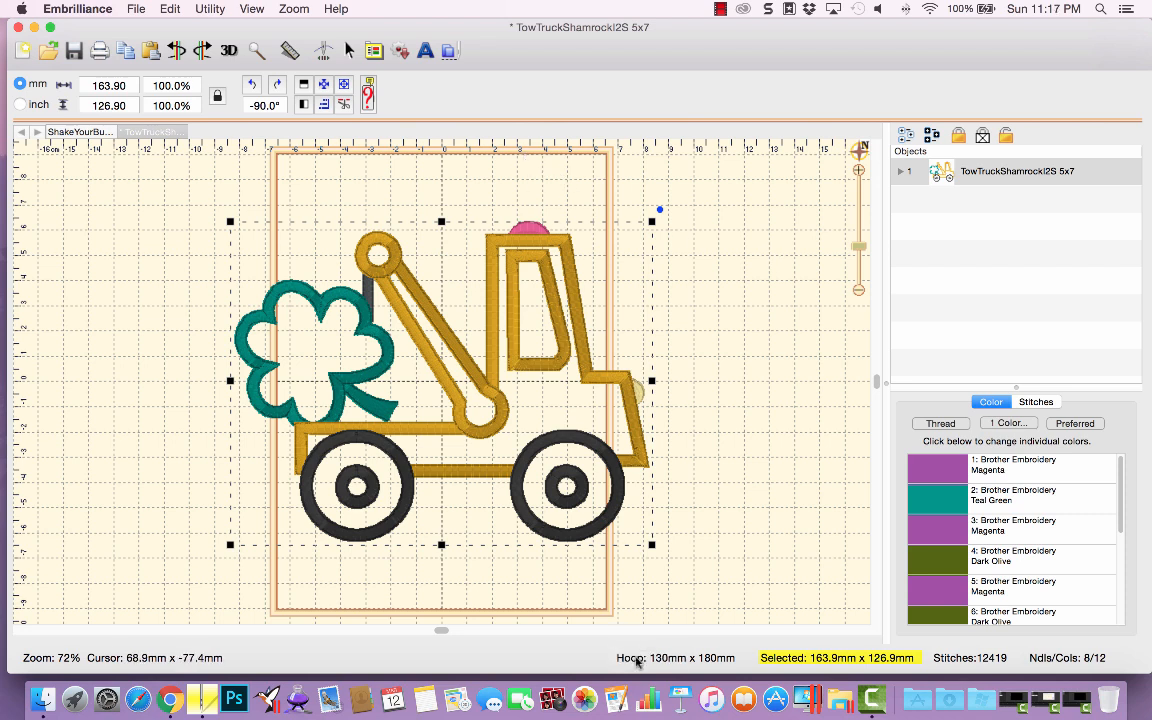
{"action": "left_click", "coordinate": [637, 662]}
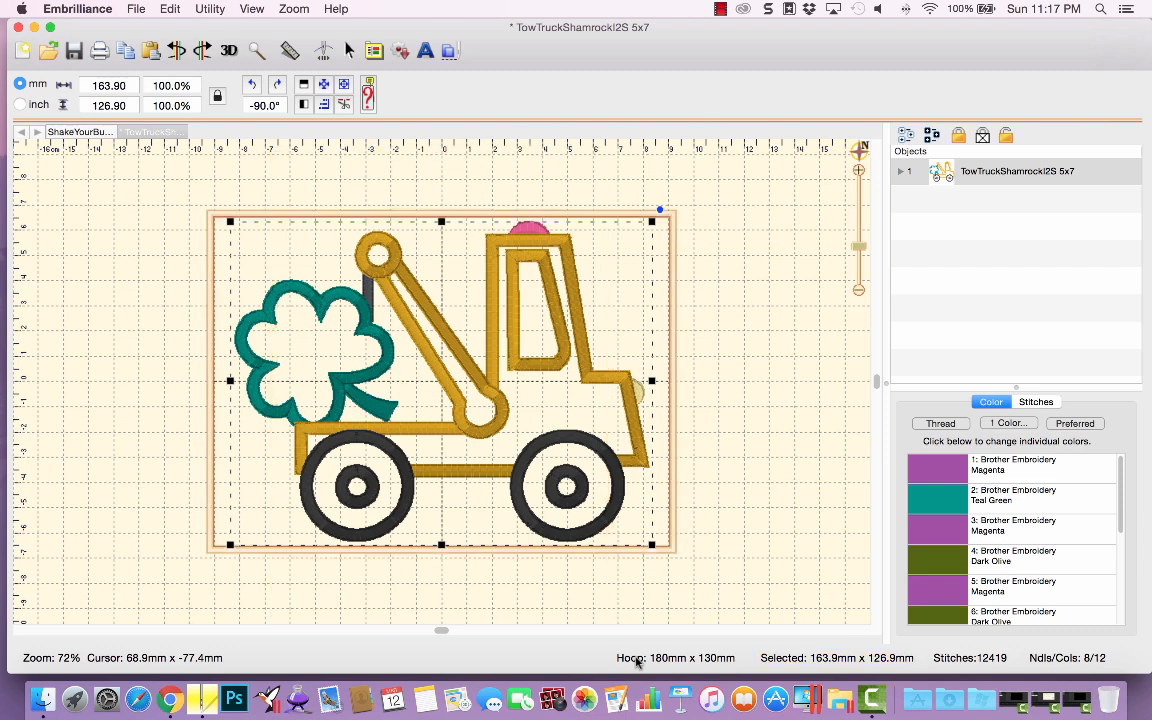
{"action": "left_click", "coordinate": [637, 662]}
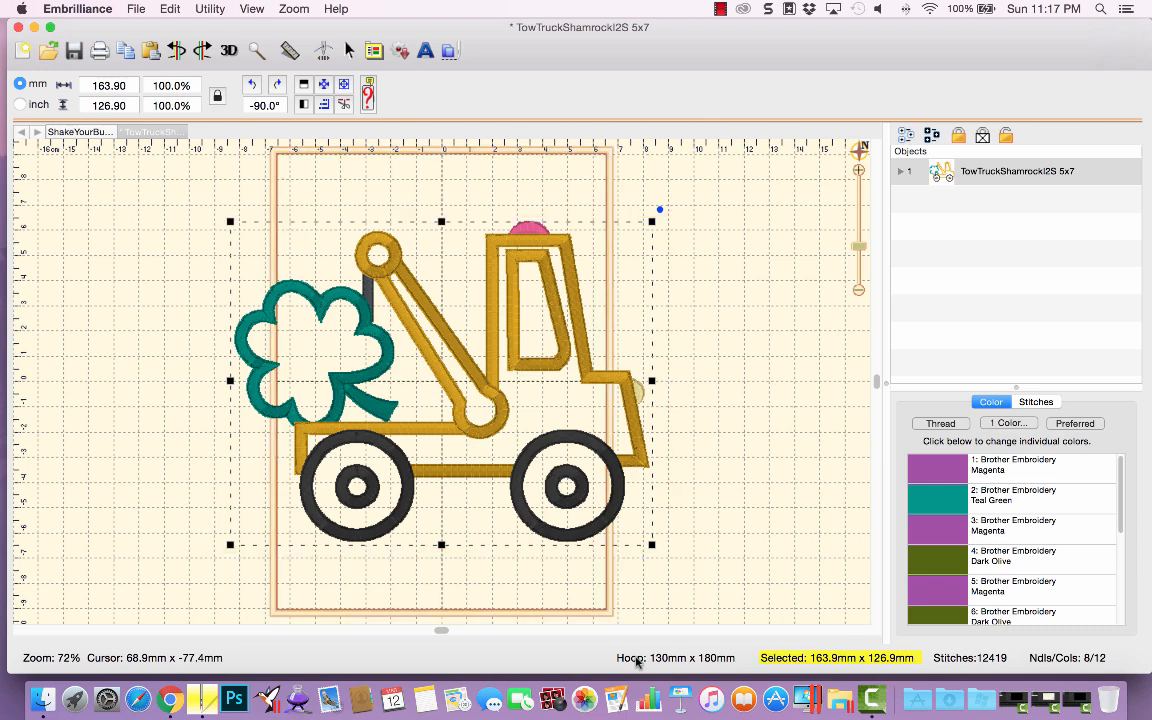
{"action": "left_click", "coordinate": [637, 662]}
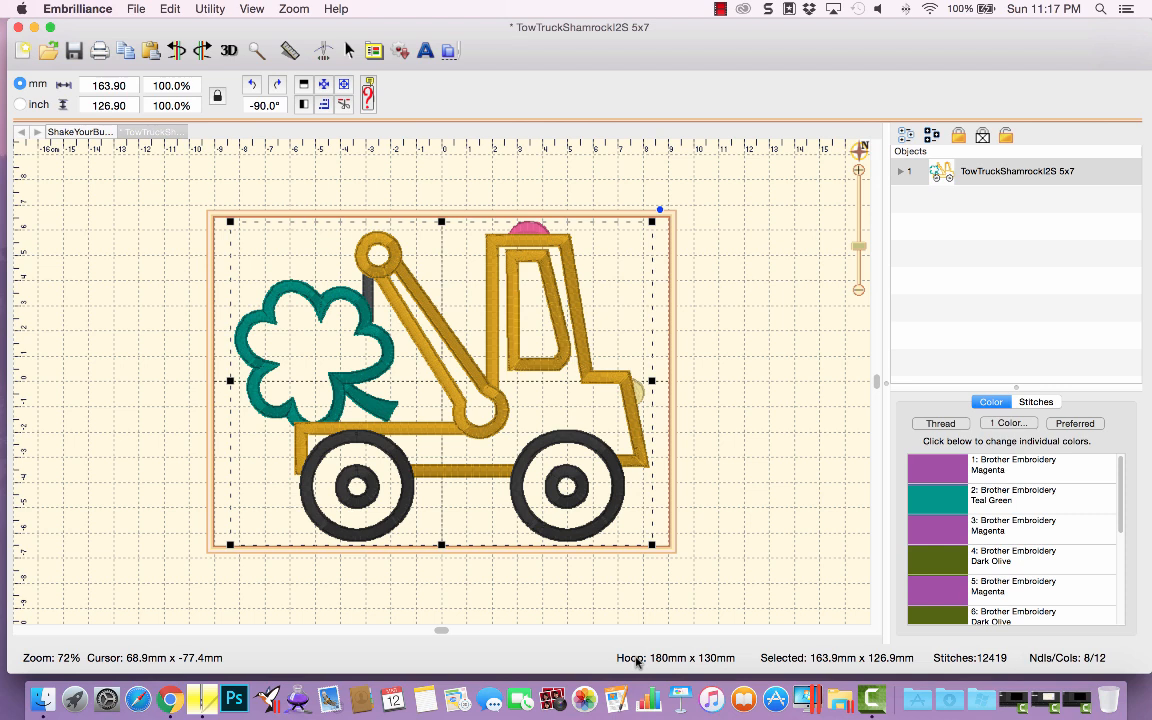
{"action": "left_click", "coordinate": [288, 17]}
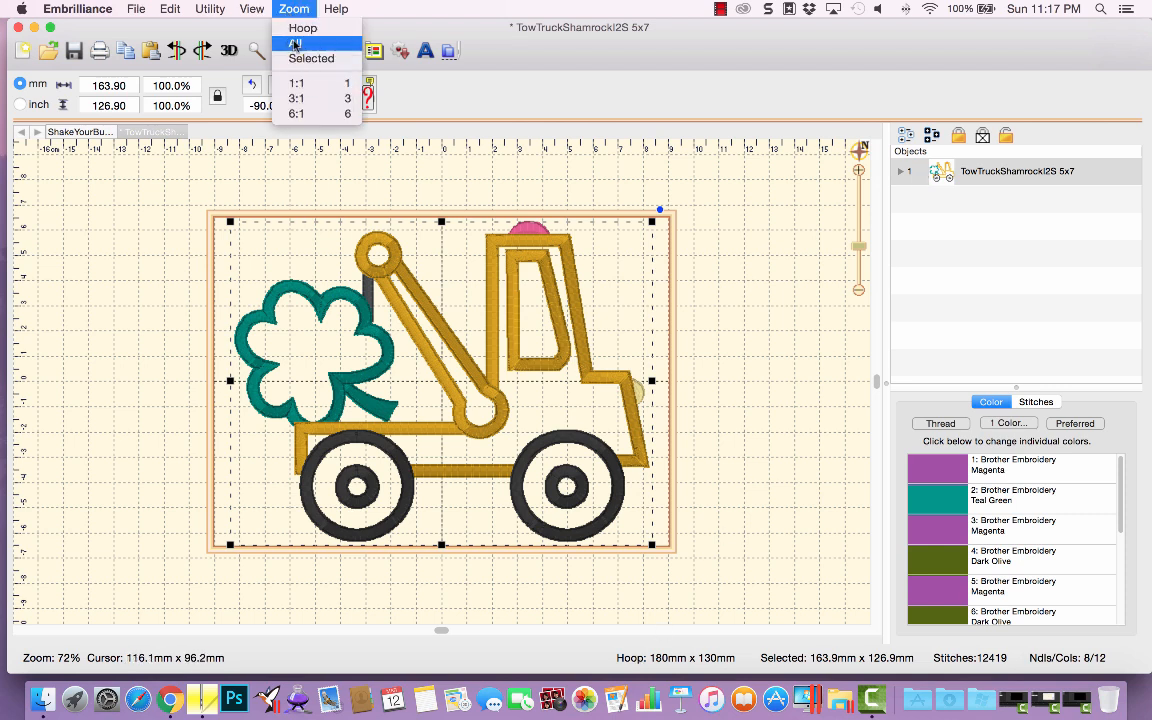
{"action": "left_click", "coordinate": [295, 33]}
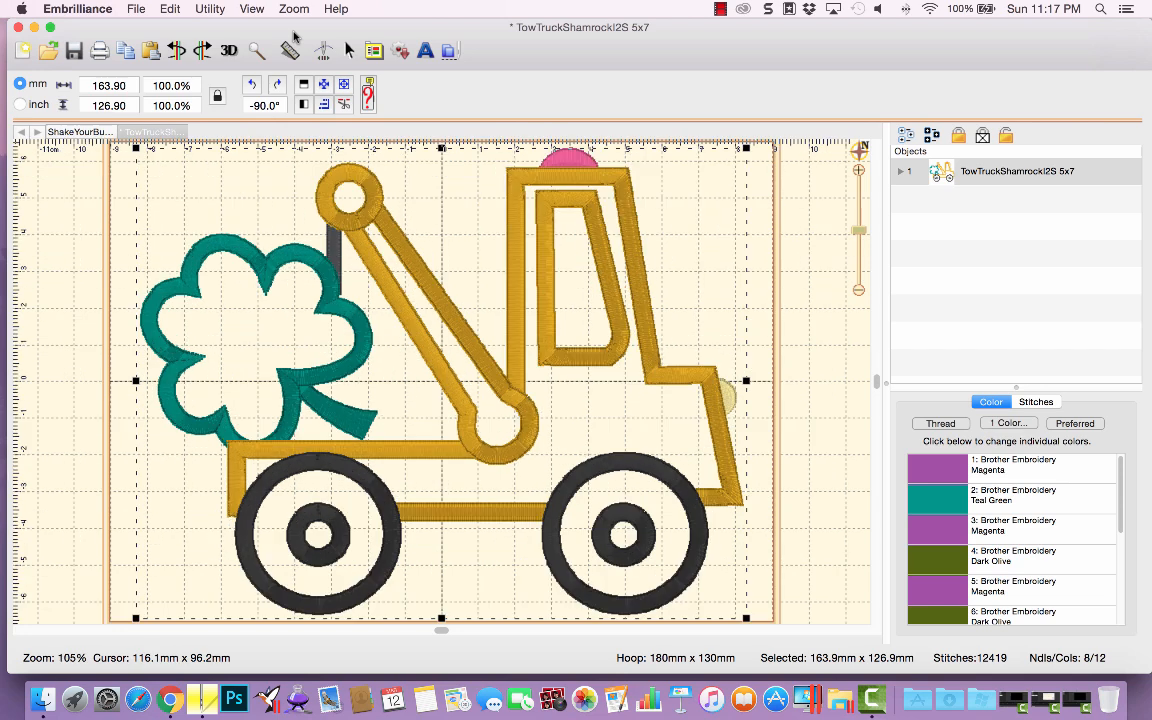
Step: Add a lettering object to the design and compare its properties with the tow truck's color and stitch density settings
{"action": "left_click", "coordinate": [424, 52]}
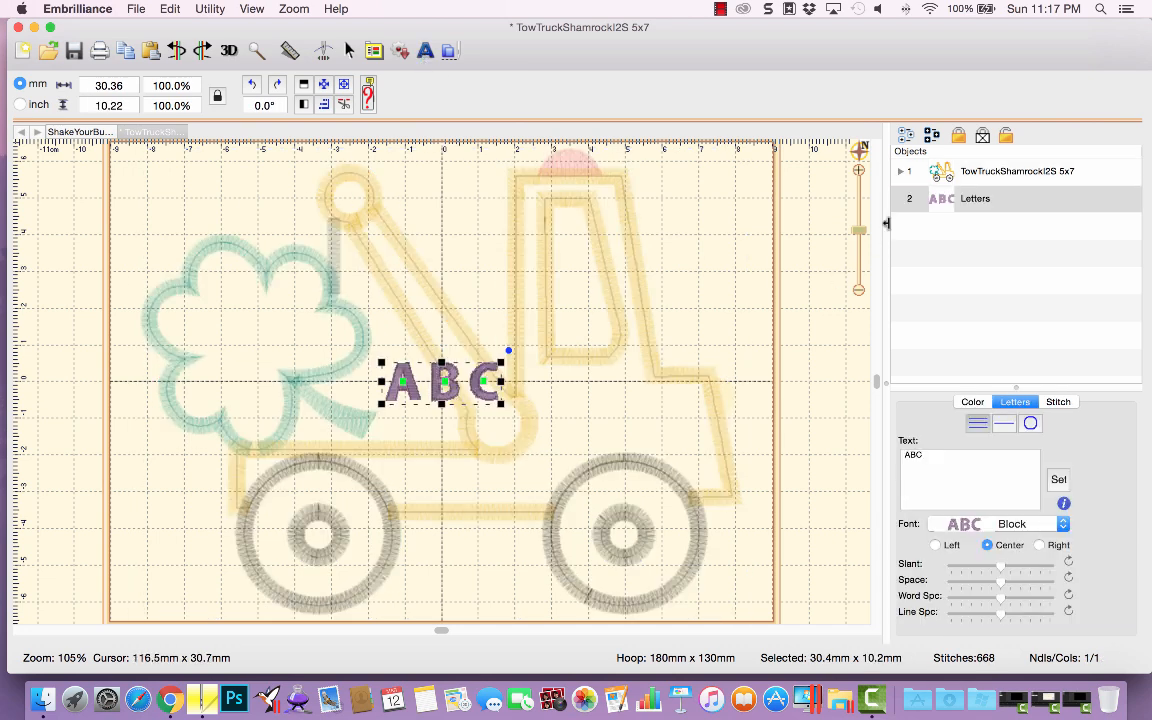
{"action": "left_click", "coordinate": [965, 175]}
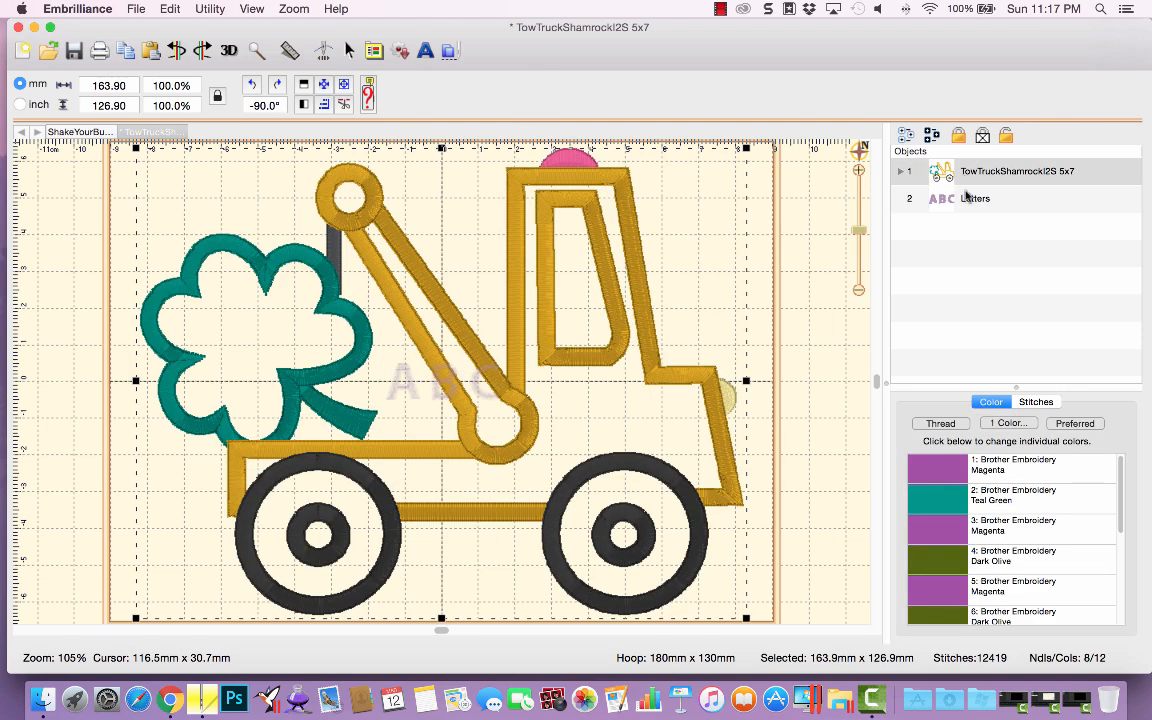
{"action": "left_click", "coordinate": [966, 201]}
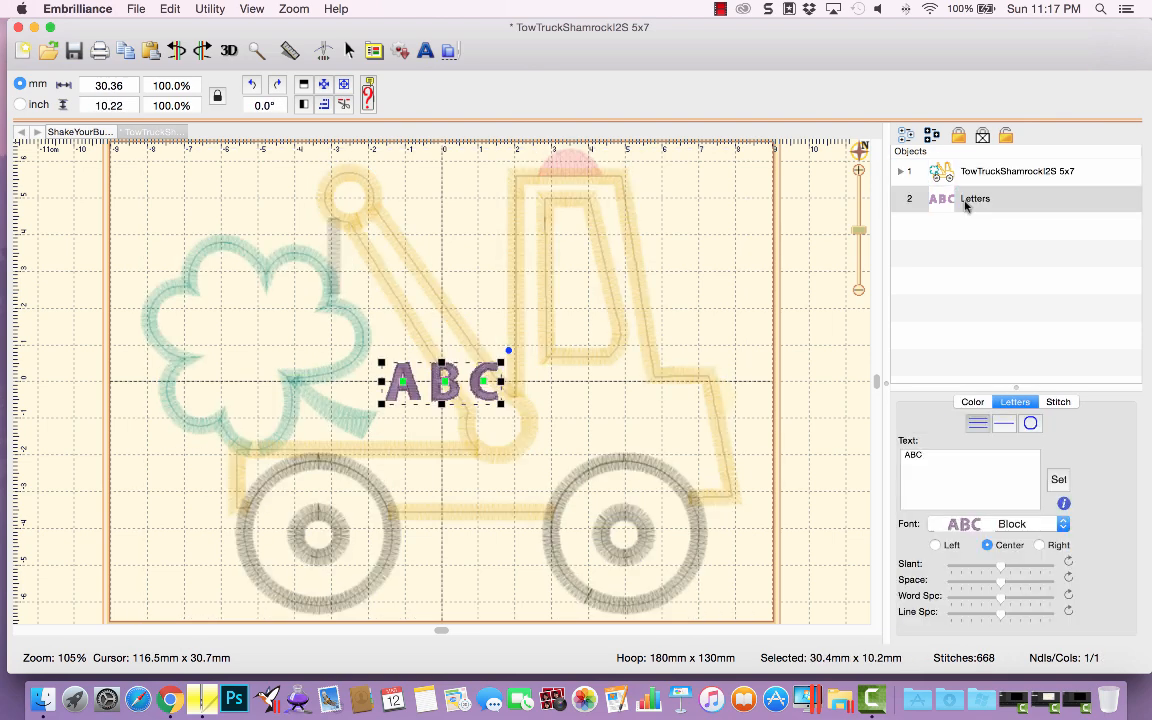
{"action": "left_click", "coordinate": [967, 173]}
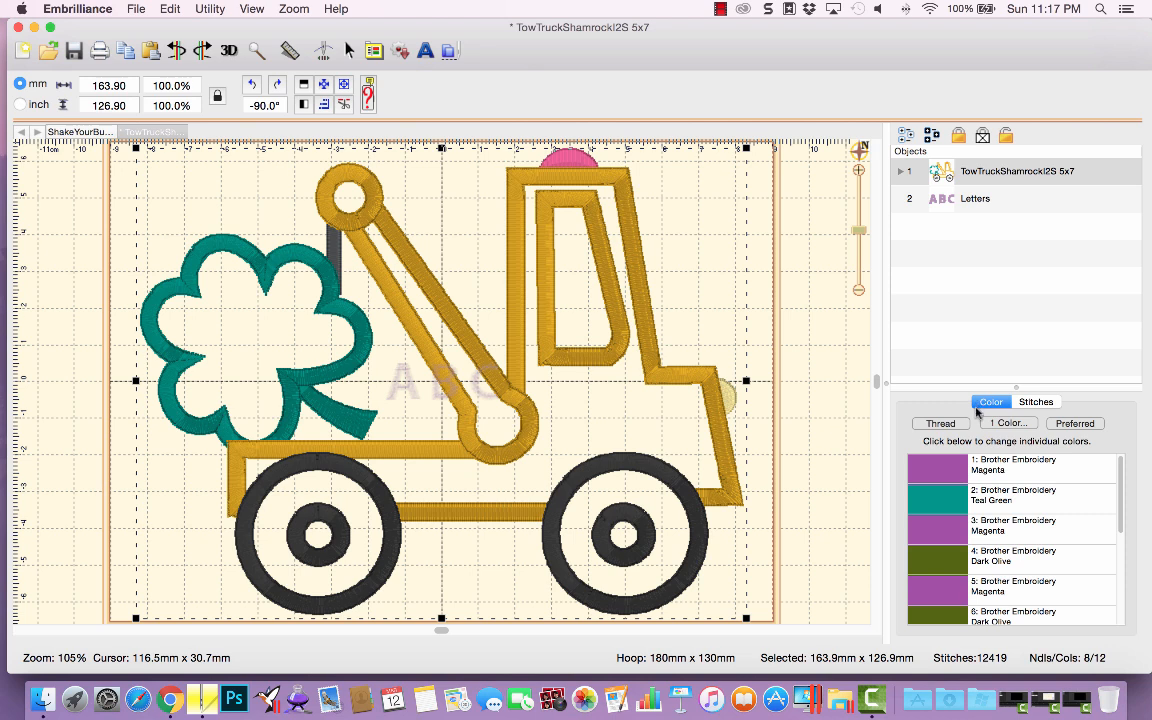
{"action": "left_click", "coordinate": [1022, 403]}
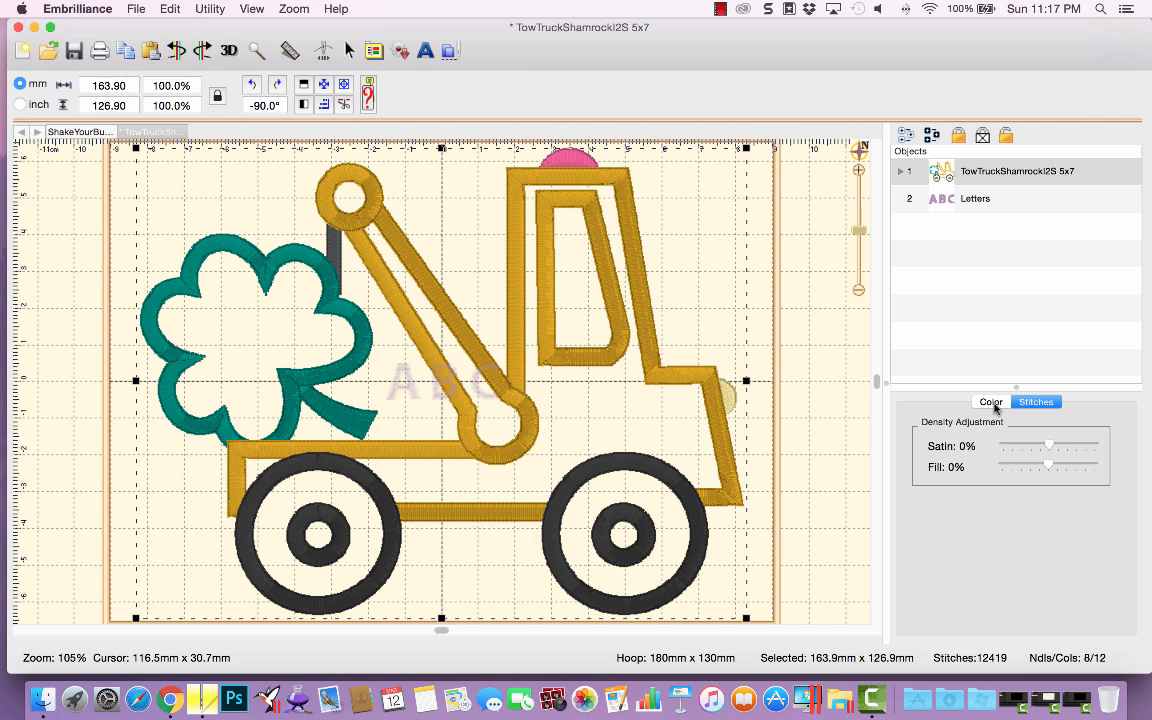
{"action": "left_click", "coordinate": [993, 403]}
{"action": "left_click", "coordinate": [970, 199]}
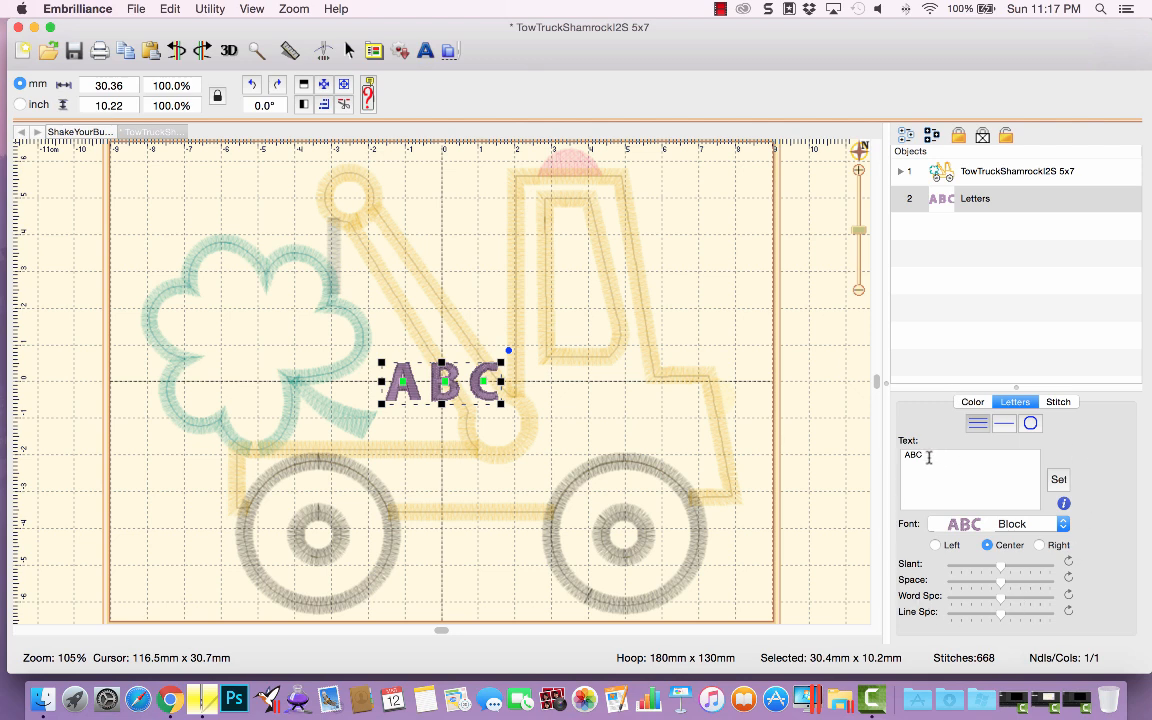
Step: Replace the lettering text with the child's first name and move it onto the truck body above the front wheel
{"action": "left_click_drag", "start_coordinate": [925, 455], "coordinate": [893, 456]}
{"action": "type", "text": "Jacob"}
{"action": "left_click", "coordinate": [1059, 481]}
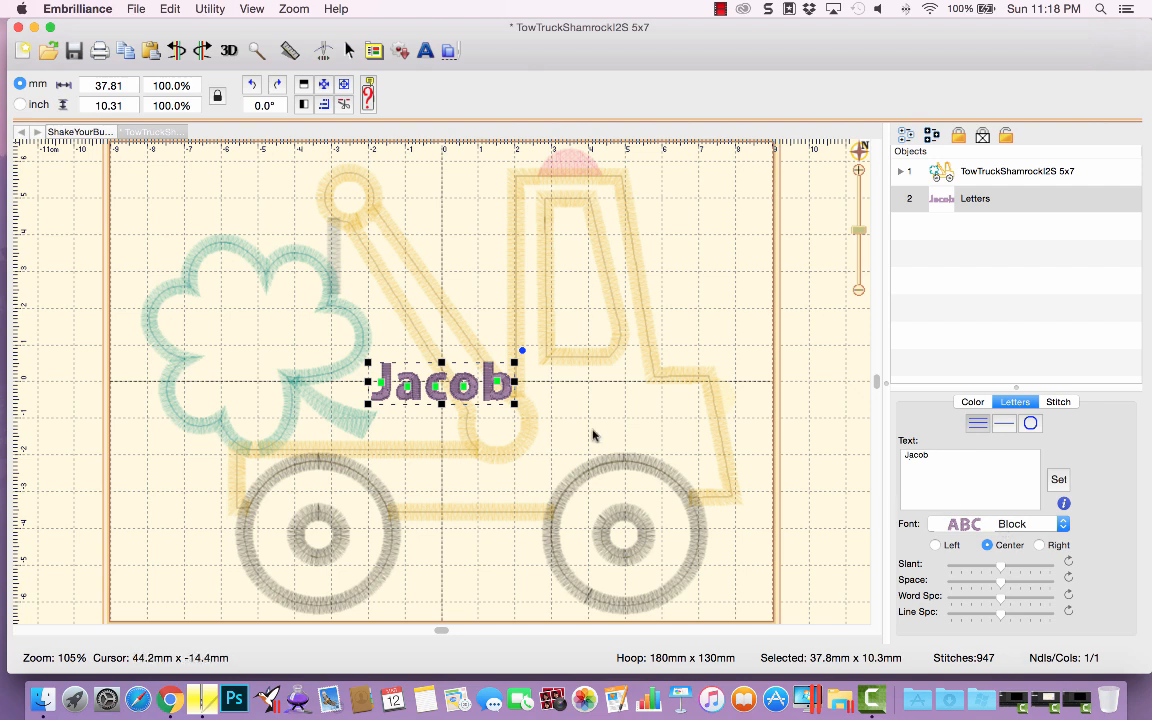
{"action": "left_click_drag", "start_coordinate": [454, 362], "coordinate": [676, 436]}
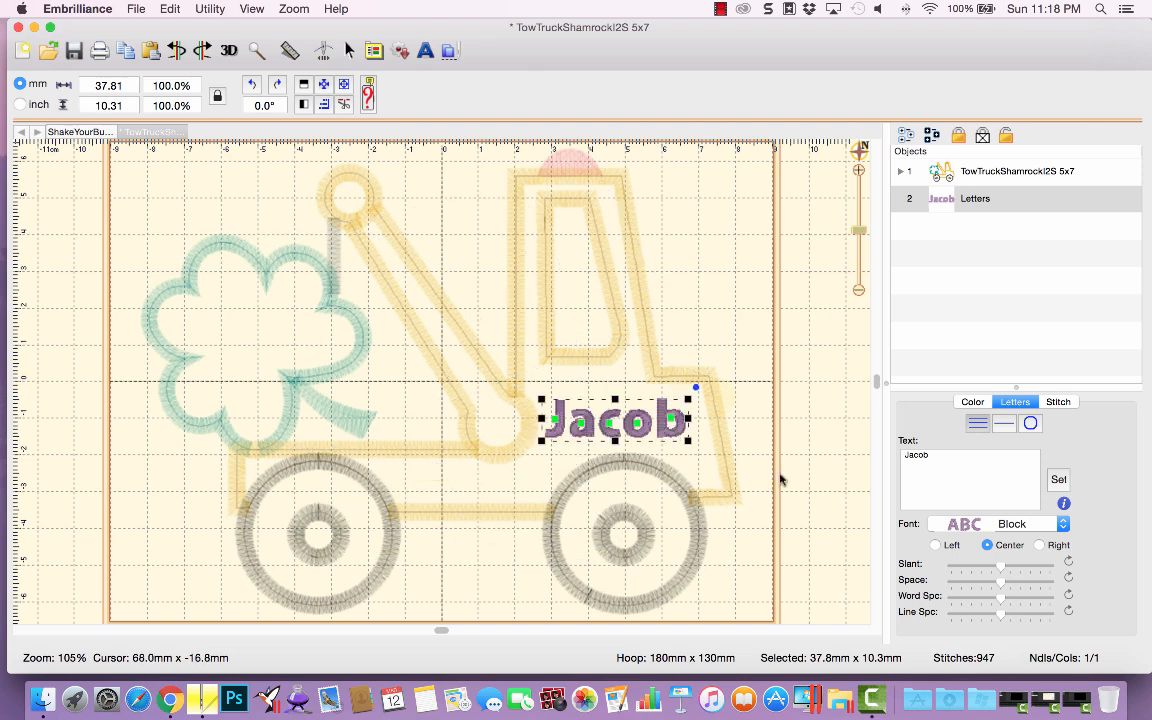
Step: Change the name lettering's font to Baushaus, adjust its position on the truck body, and resize it freehand to about 56 mm wide
{"action": "left_click", "coordinate": [1063, 528]}
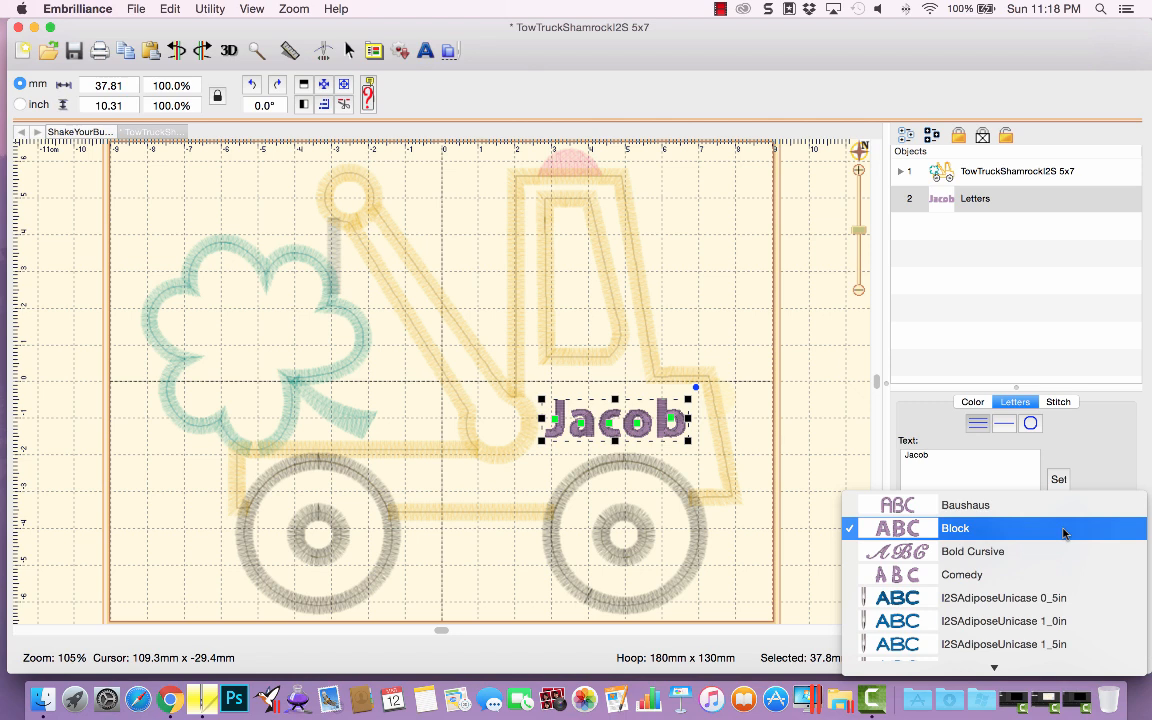
{"action": "left_click", "coordinate": [966, 505]}
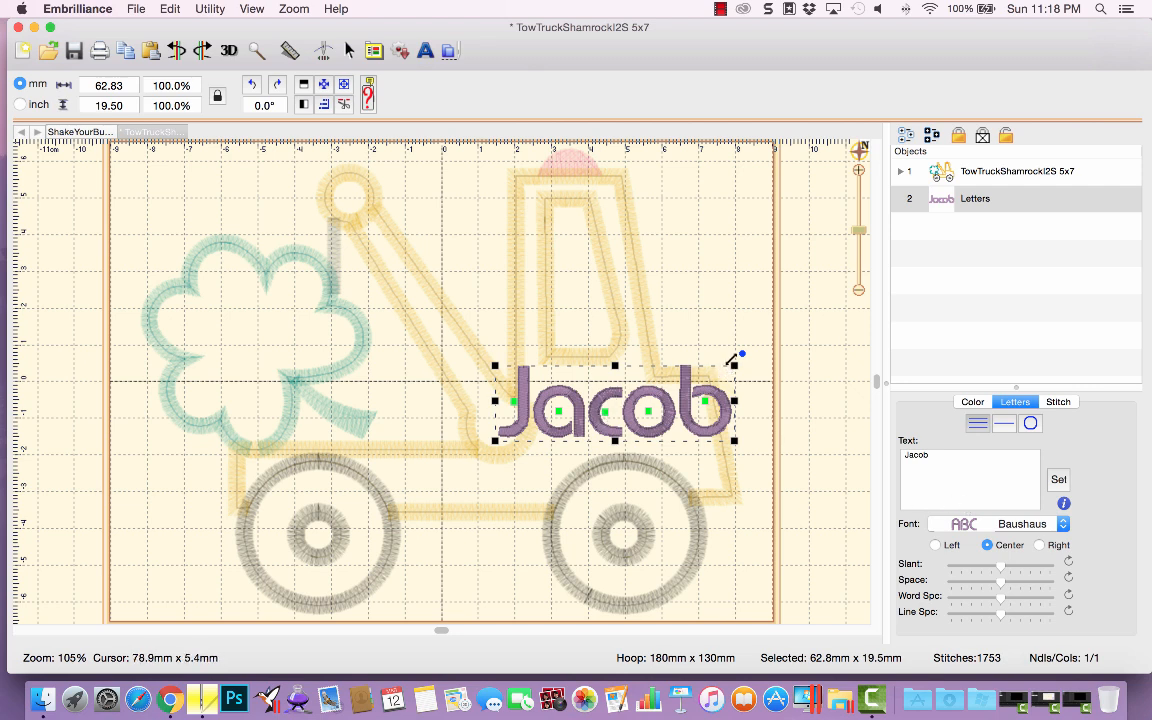
{"action": "left_click_drag", "start_coordinate": [735, 365], "coordinate": [691, 440]}
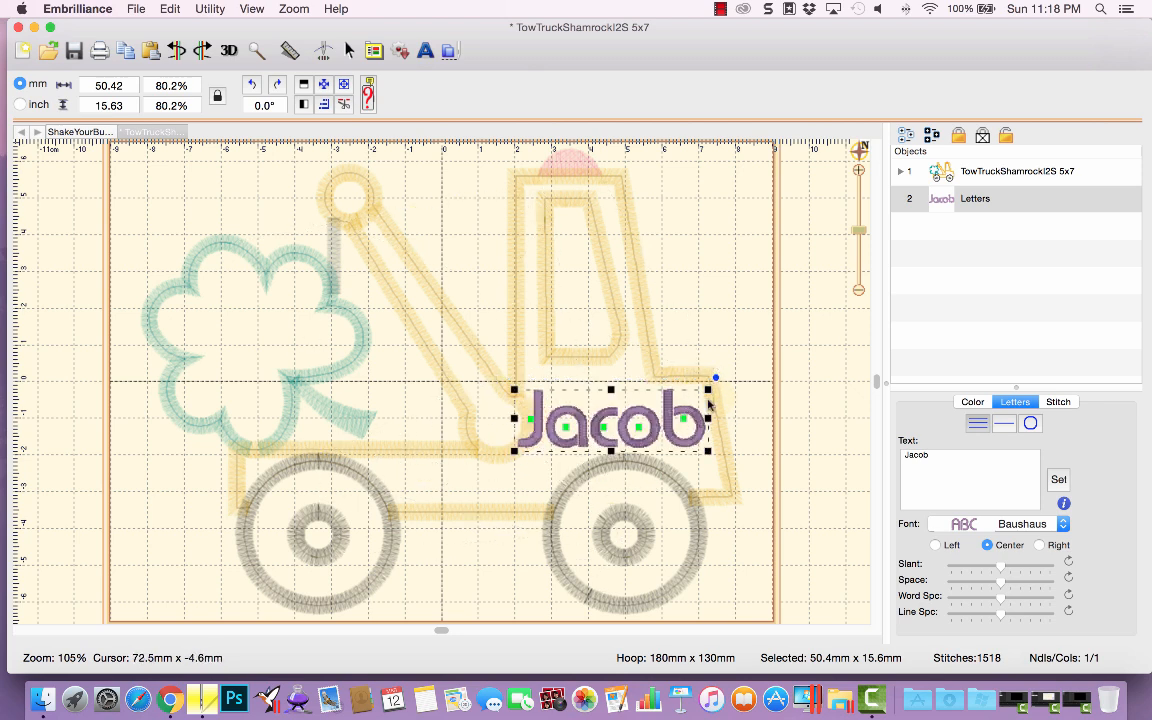
{"action": "left_click_drag", "start_coordinate": [710, 381], "coordinate": [697, 432]}
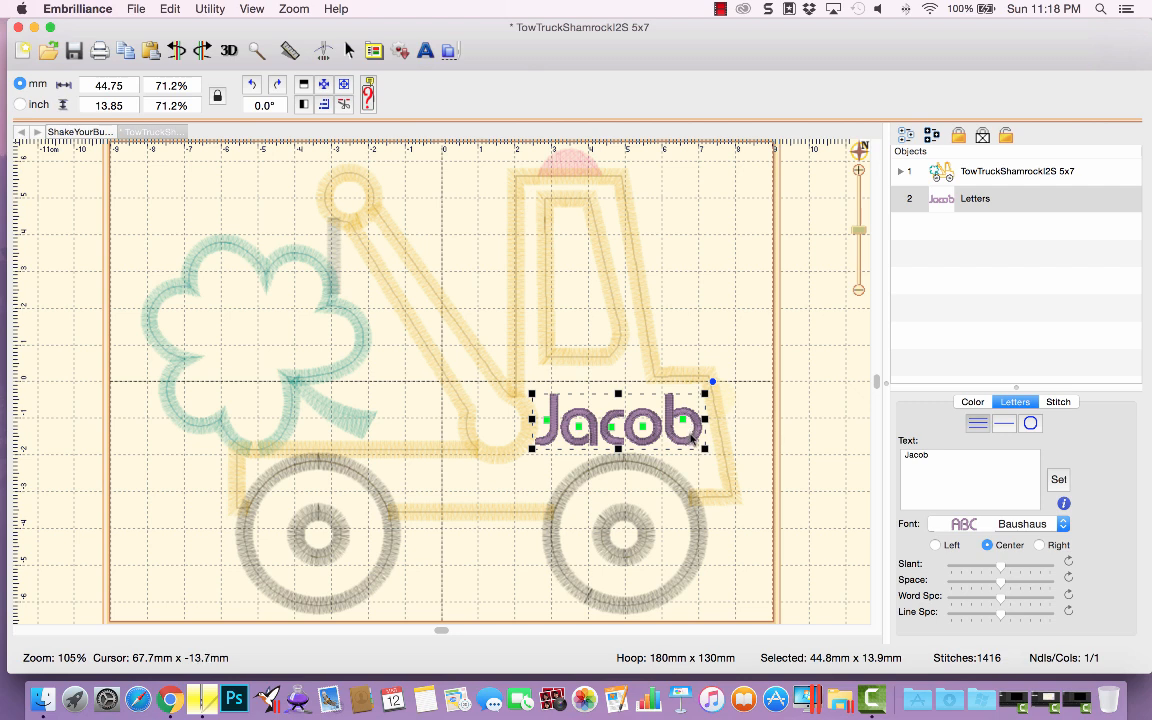
{"action": "left_click_drag", "start_coordinate": [690, 430], "coordinate": [694, 442]}
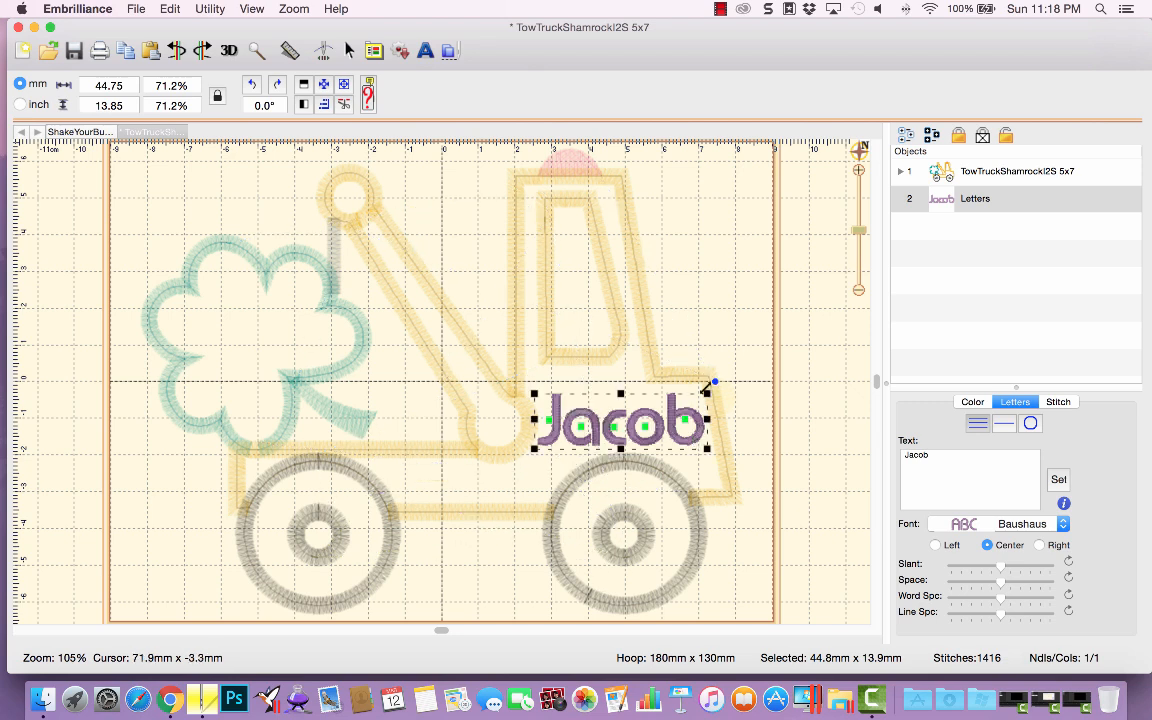
{"action": "left_click_drag", "start_coordinate": [707, 393], "coordinate": [750, 366]}
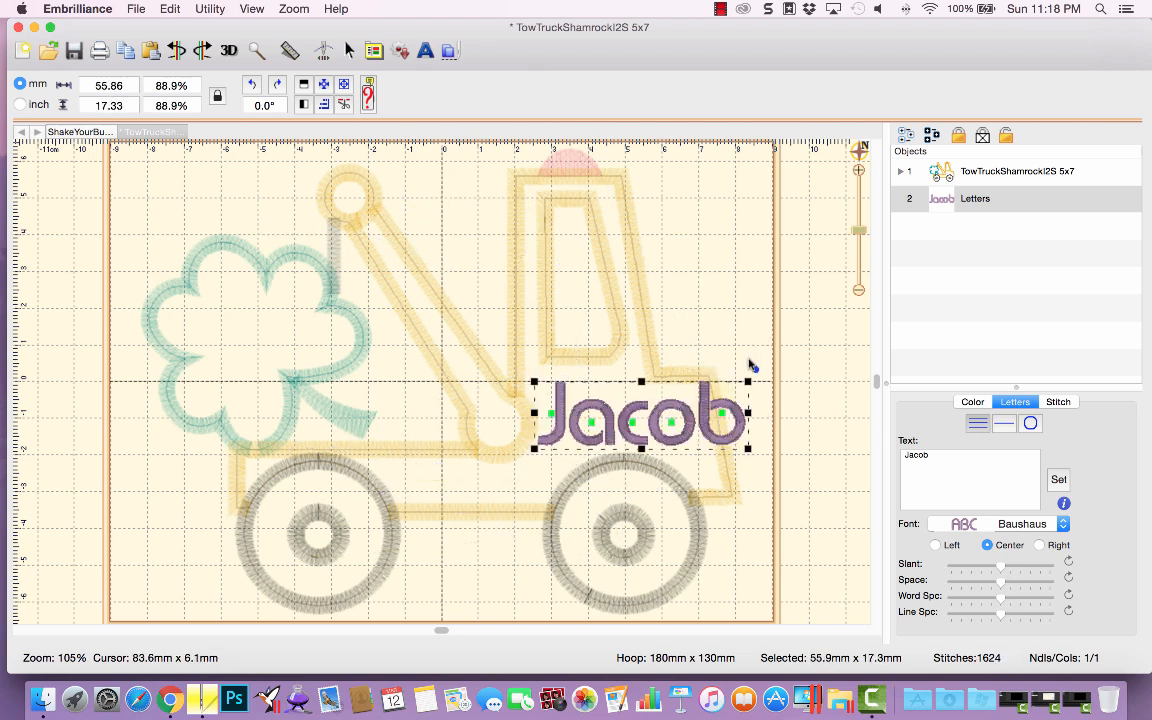
Step: Scale the name lettering proportionally to 90%
{"action": "left_click", "coordinate": [157, 85]}
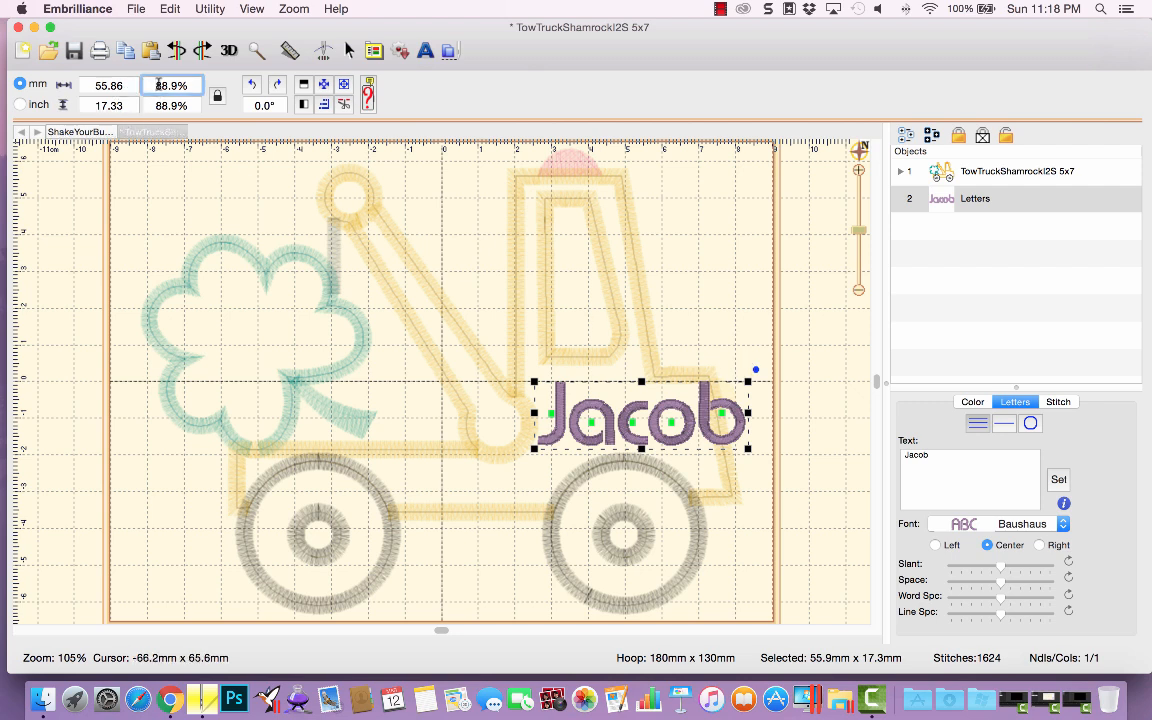
{"action": "left_click_drag", "start_coordinate": [141, 85], "coordinate": [202, 86]}
{"action": "type", "text": "90"}
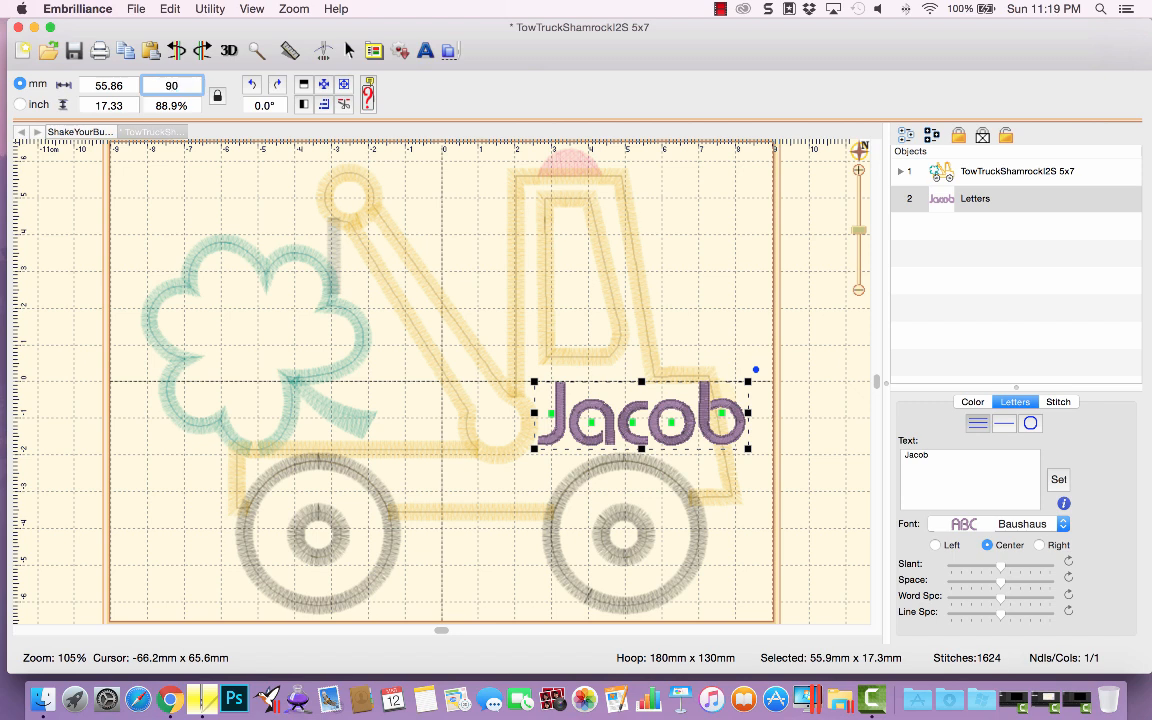
{"action": "key", "text": "Return"}
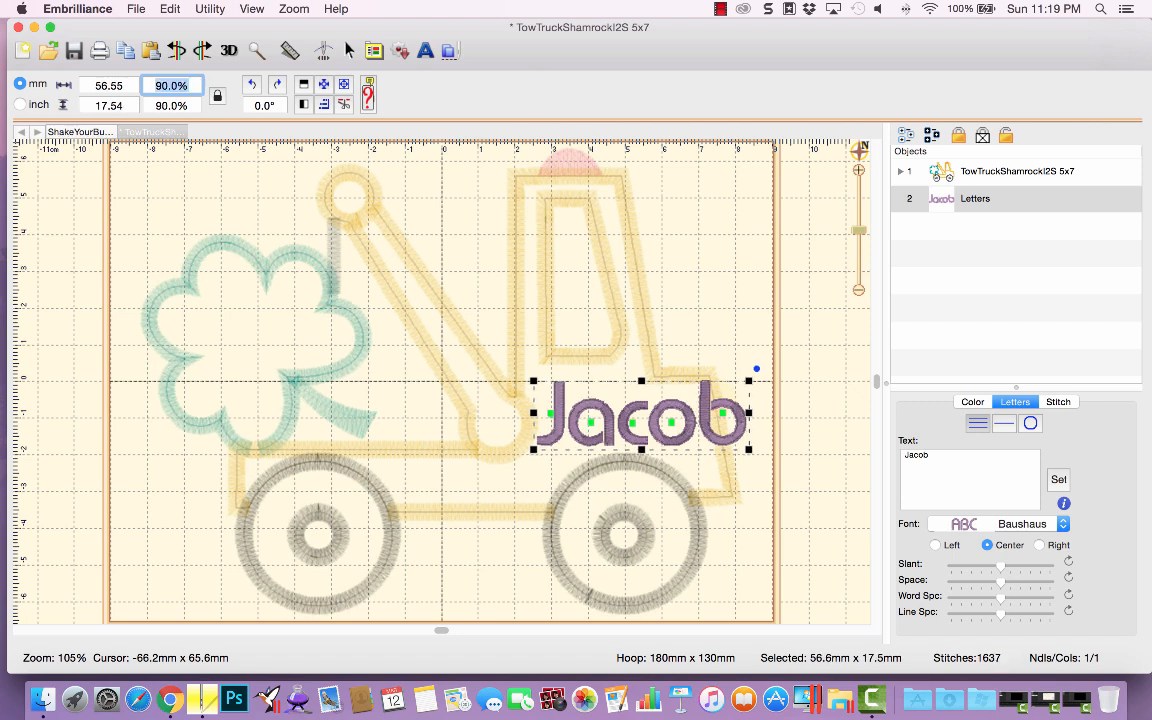
Step: Set the name lettering's width to 30 mm
{"action": "left_click", "coordinate": [97, 88]}
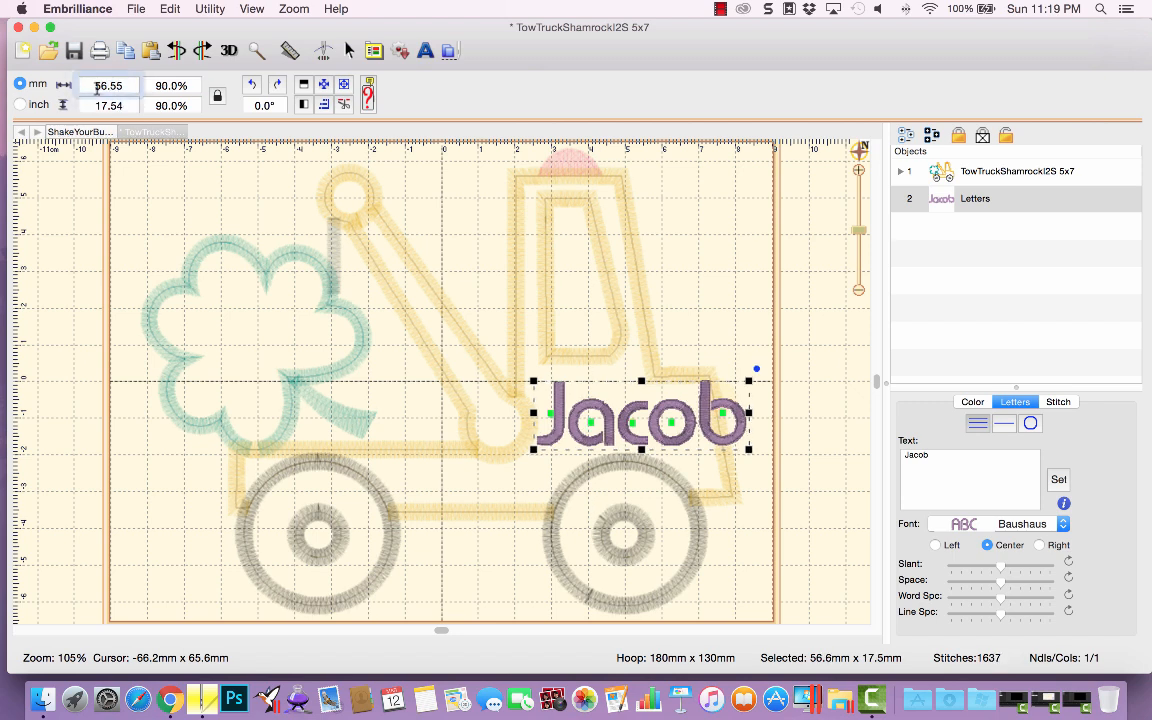
{"action": "left_click_drag", "start_coordinate": [97, 88], "coordinate": [132, 88]}
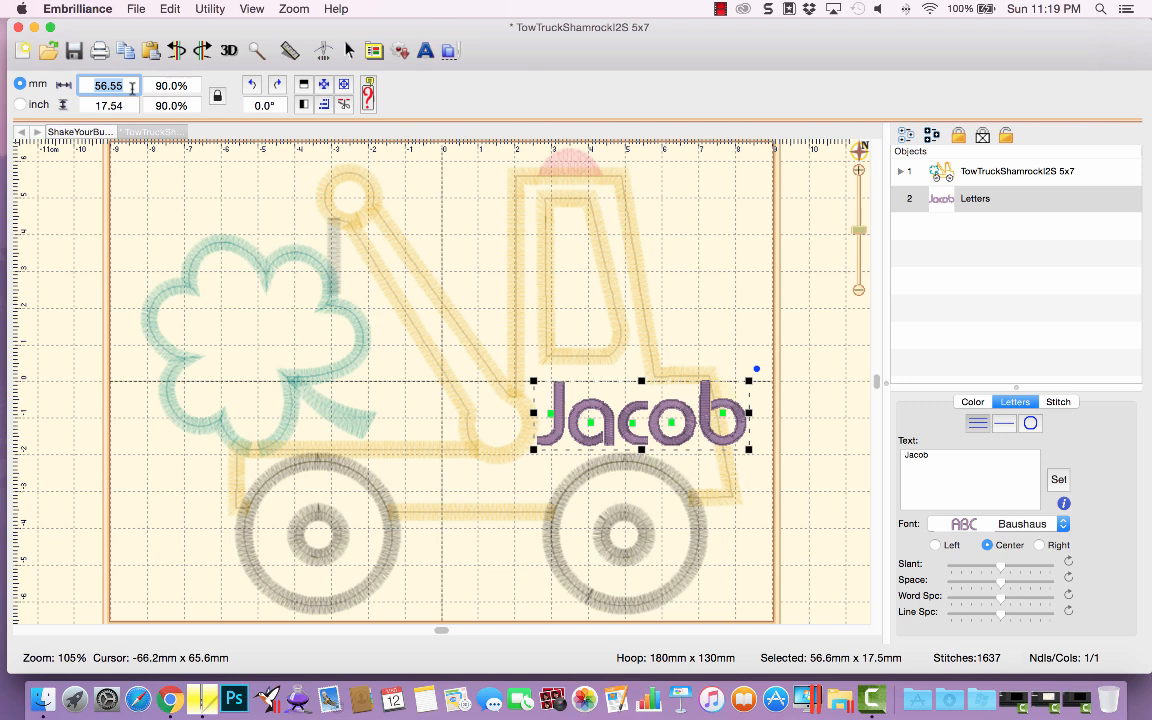
{"action": "type", "text": "30"}
{"action": "key", "text": "Return"}
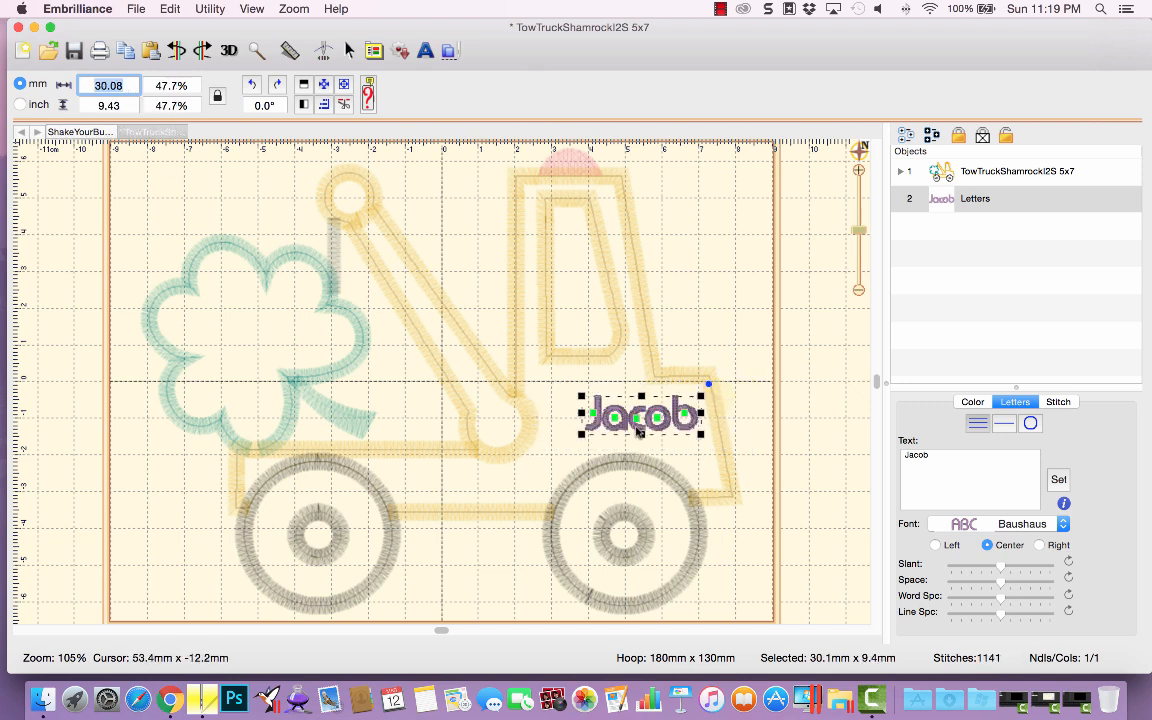
Step: Nudge the name lettering slightly down and to the left on the truck body, just above the front wheel
{"action": "left_click", "coordinate": [637, 432]}
{"action": "left_click_drag", "start_coordinate": [637, 432], "coordinate": [623, 445]}
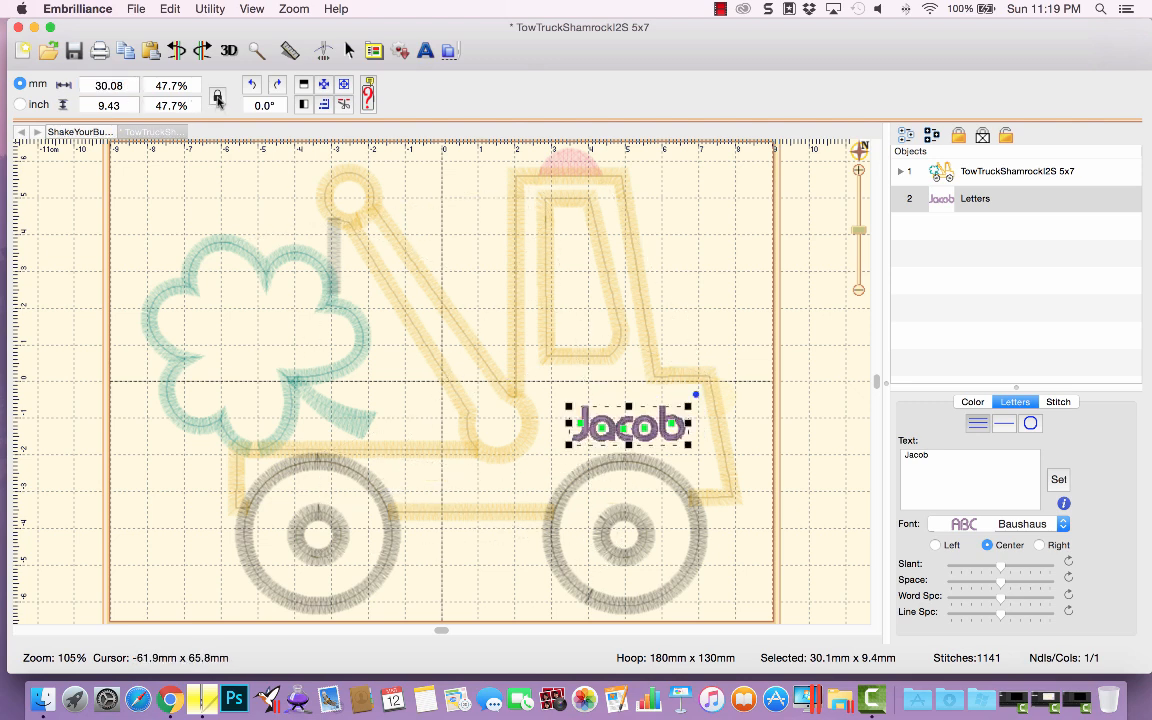
{"action": "left_click", "coordinate": [166, 84]}
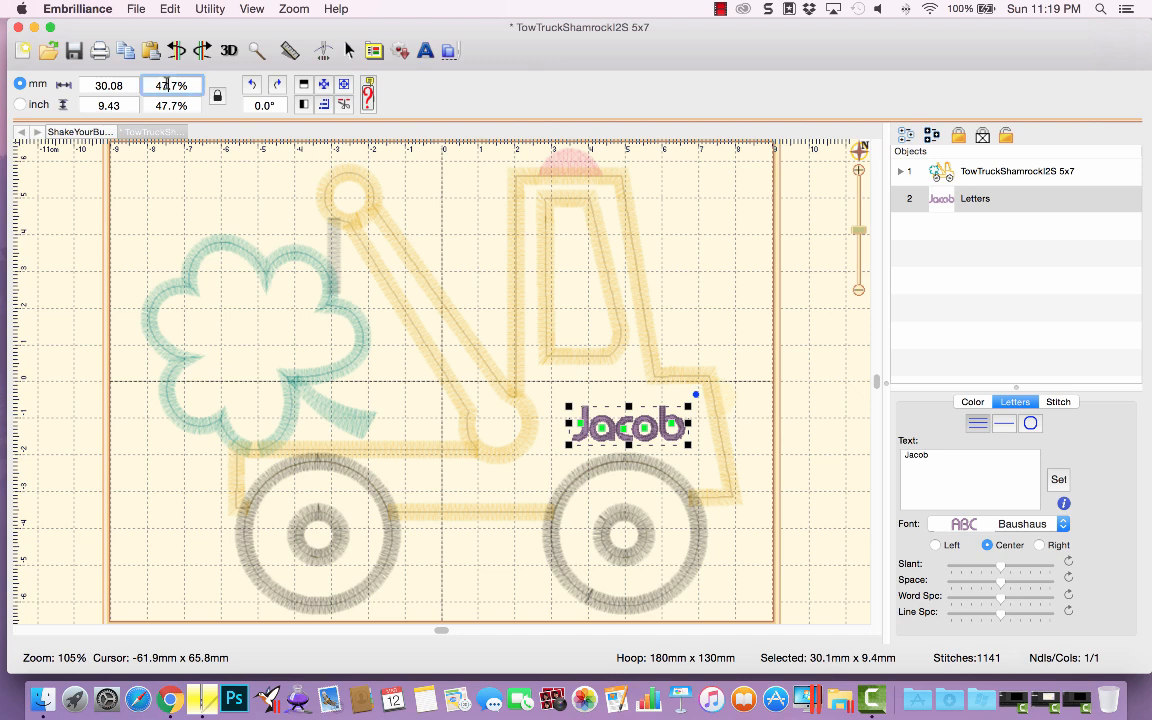
{"action": "left_click", "coordinate": [116, 85]}
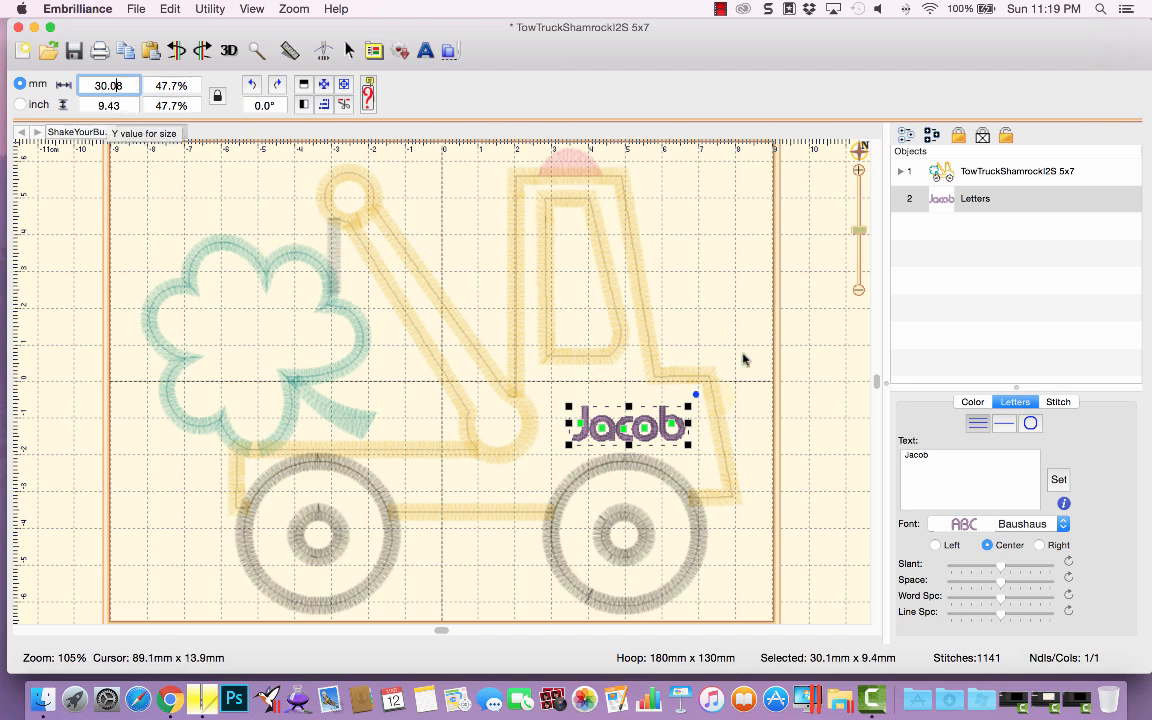
Step: Enlarge the name lettering freehand to about 42 mm wide, keeping its proportions, and shrink it again
{"action": "left_click", "coordinate": [688, 407]}
{"action": "left_click_drag", "start_coordinate": [688, 407], "coordinate": [735, 370]}
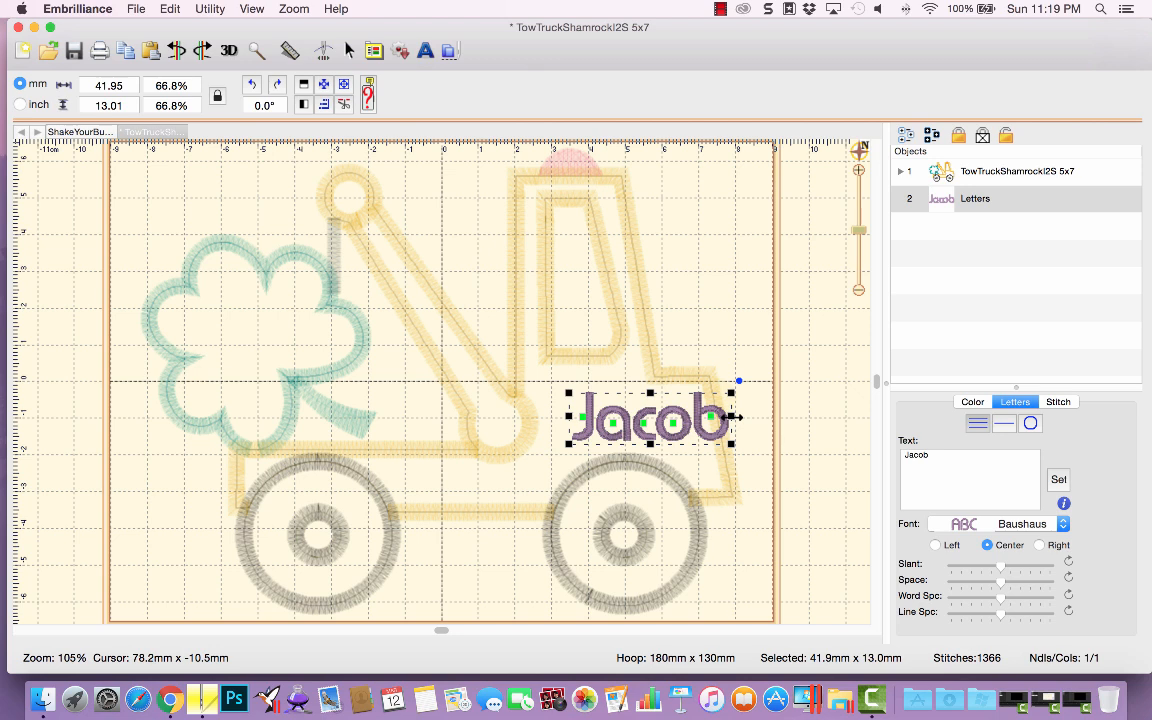
{"action": "left_click_drag", "start_coordinate": [729, 419], "coordinate": [701, 422]}
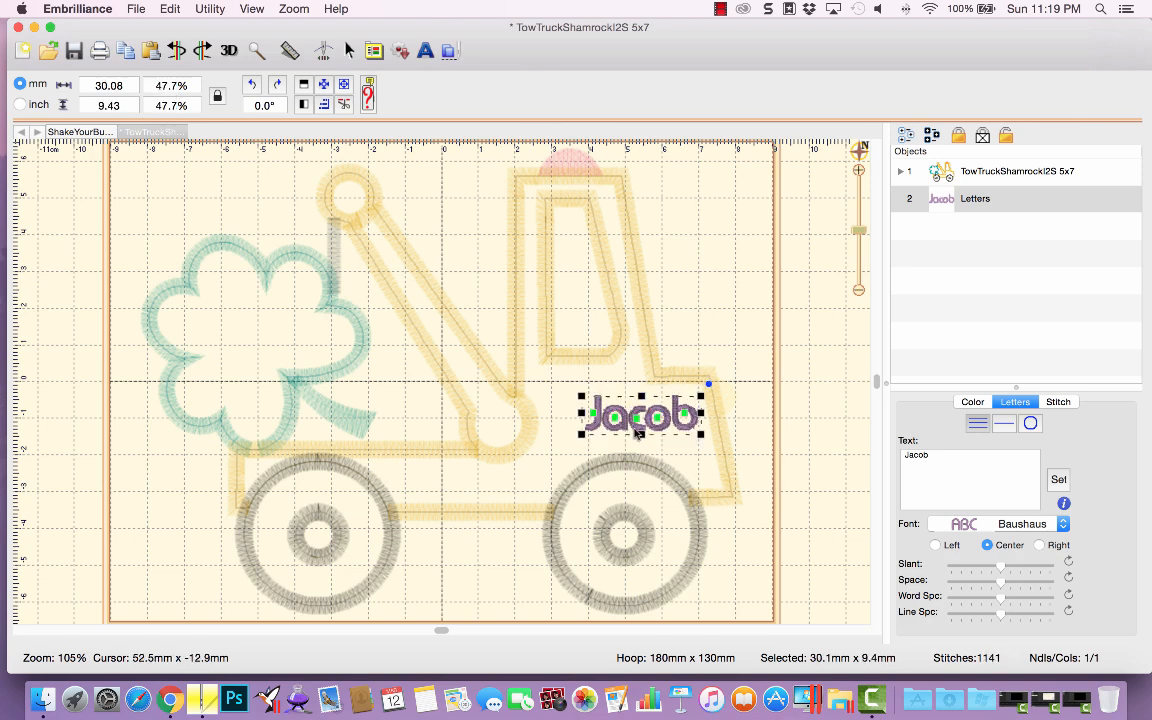
Step: Delete the name lettering and add a new lettering object with the child's first name as its text
{"action": "key", "text": "Delete"}
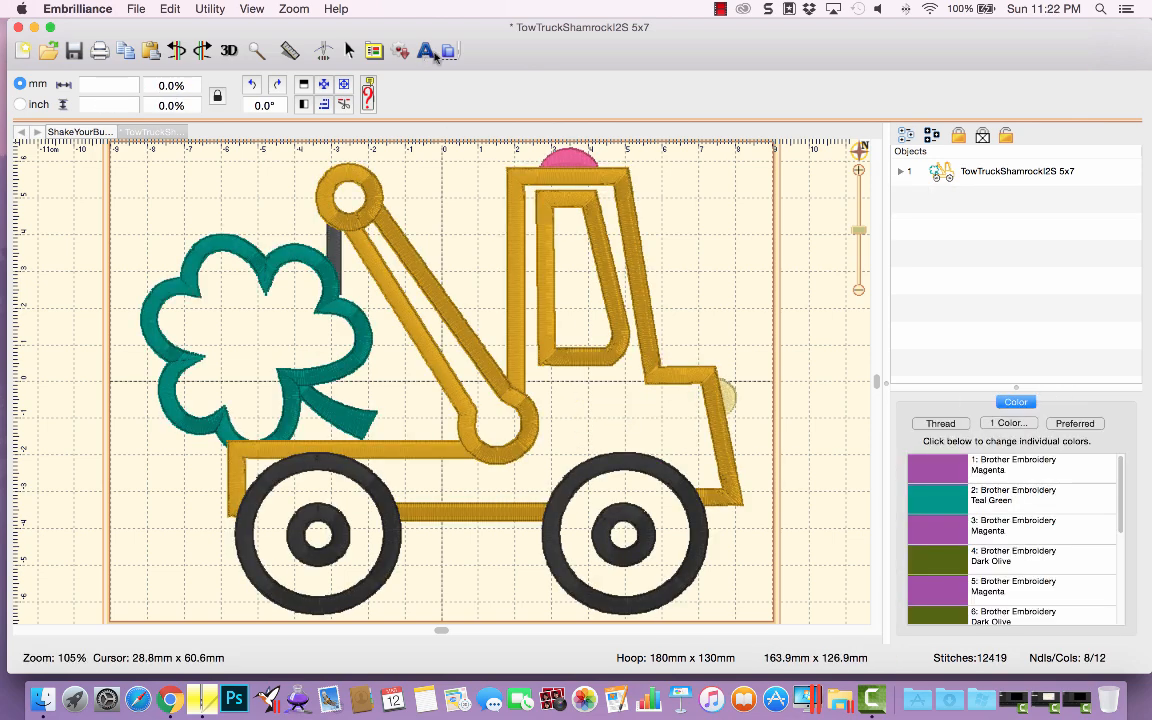
{"action": "left_click", "coordinate": [428, 53]}
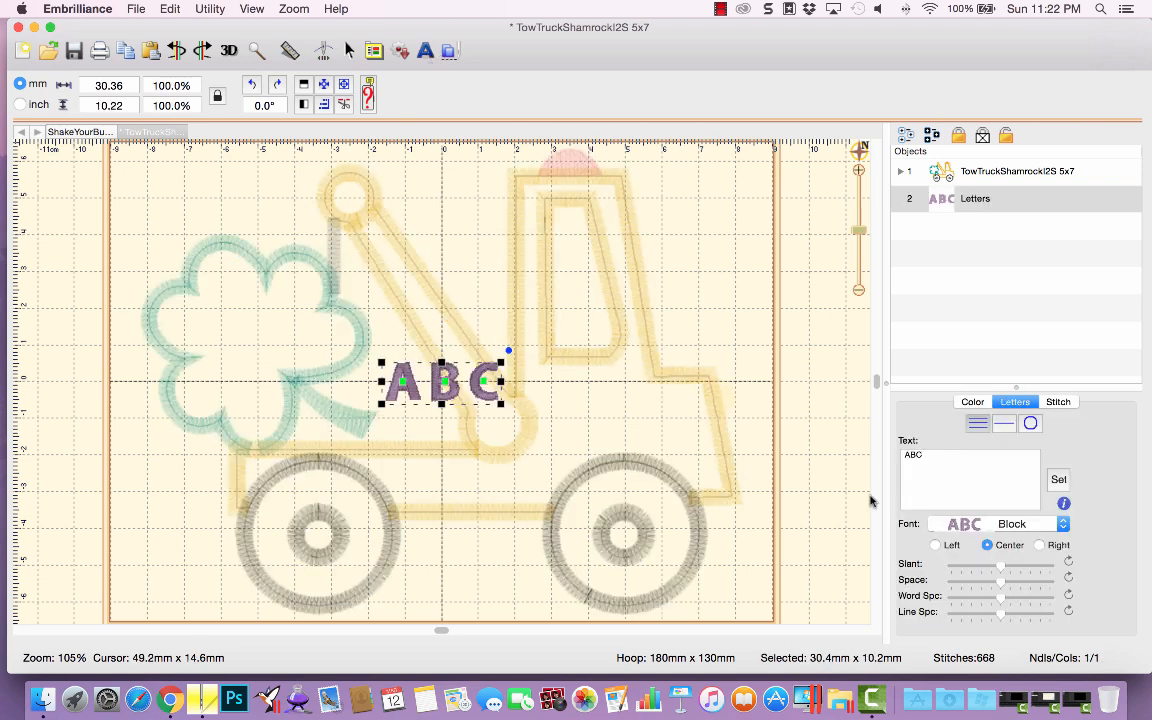
{"action": "double_click", "coordinate": [938, 469]}
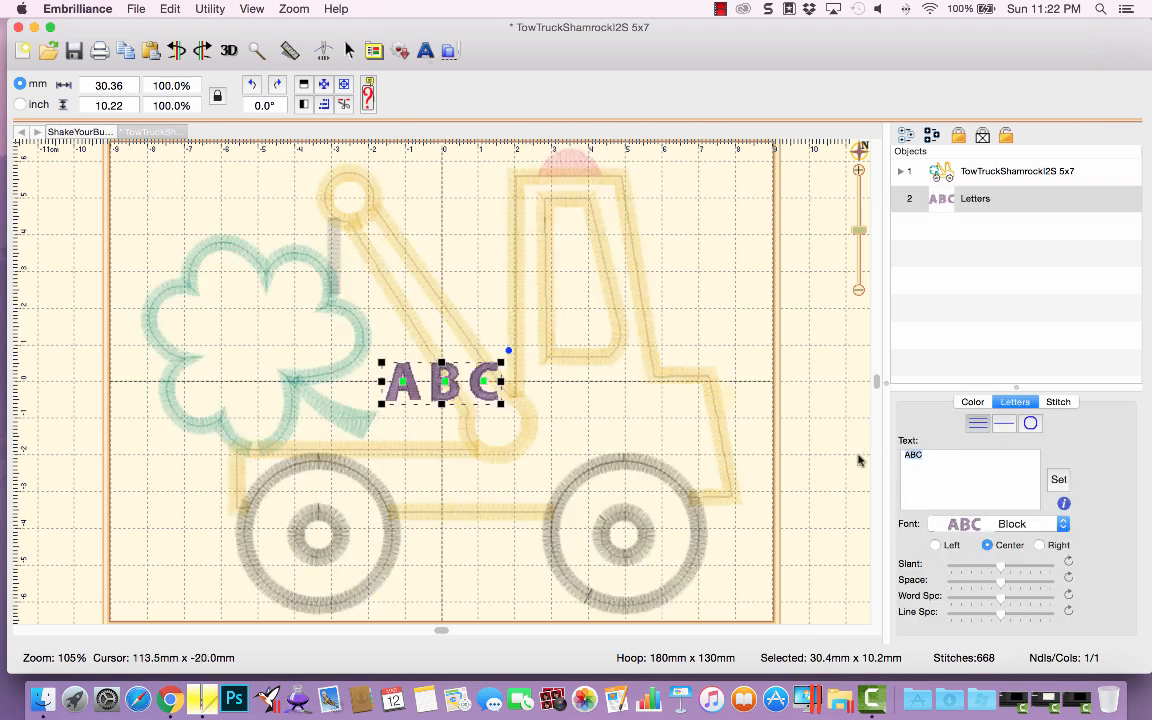
{"action": "type", "text": "Jacob"}
{"action": "left_click", "coordinate": [1058, 479]}
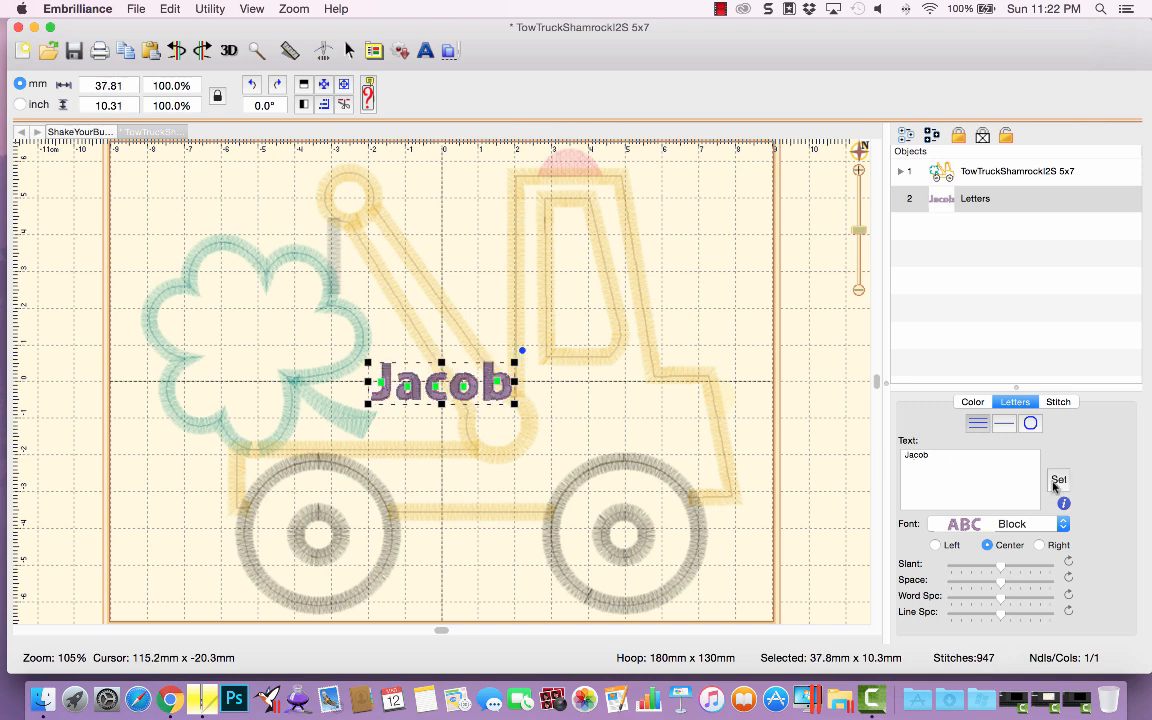
Step: Change the new name lettering's font to Jazz
{"action": "left_click", "coordinate": [1020, 526]}
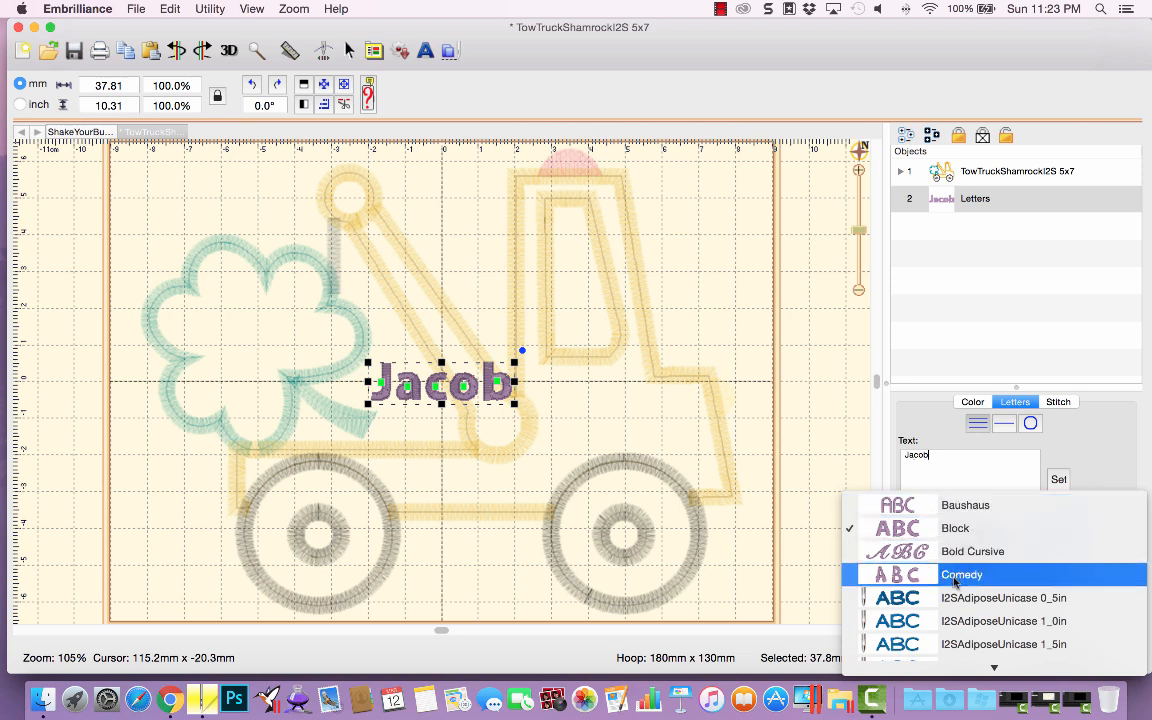
{"action": "scroll", "coordinate": [955, 580], "scroll_direction": "down", "scroll_amount": 20}
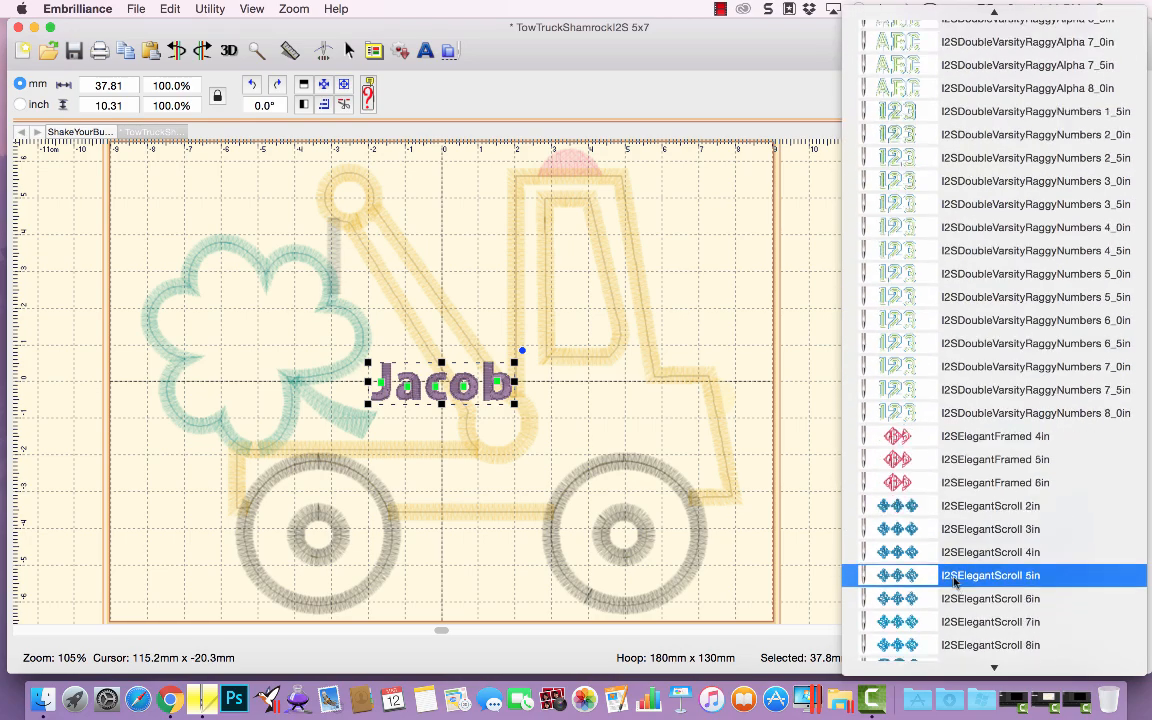
{"action": "scroll", "coordinate": [955, 580], "scroll_direction": "down", "scroll_amount": 20}
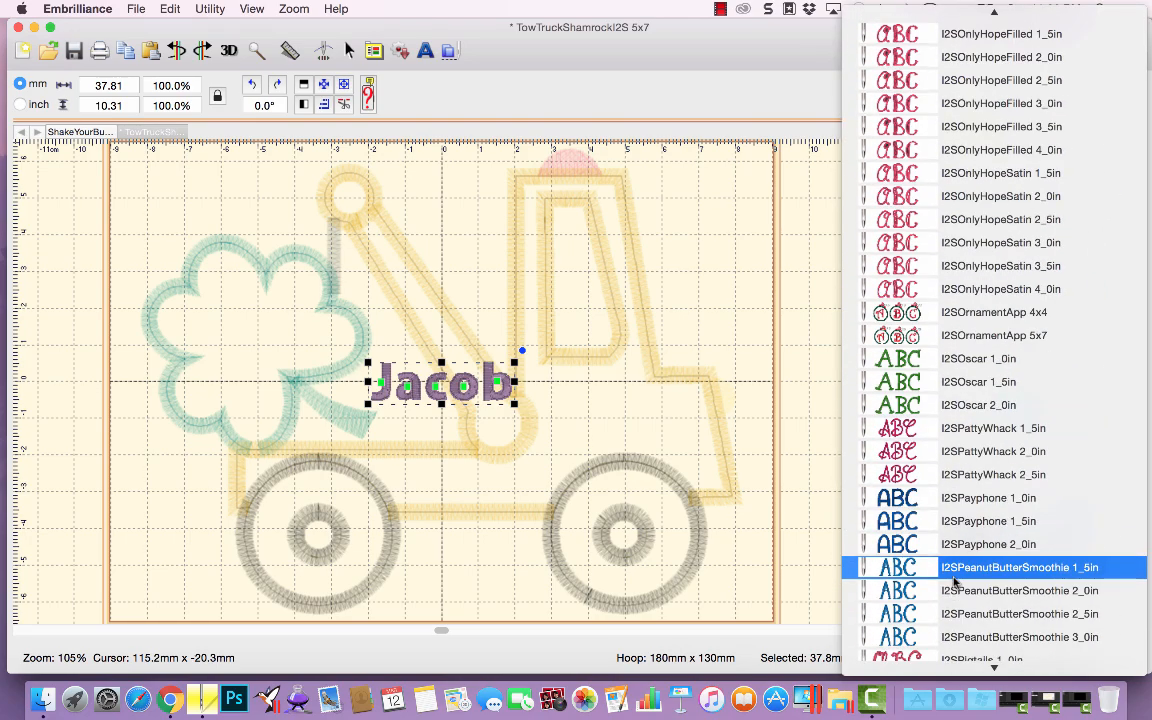
{"action": "scroll", "coordinate": [955, 580], "scroll_direction": "down", "scroll_amount": 20}
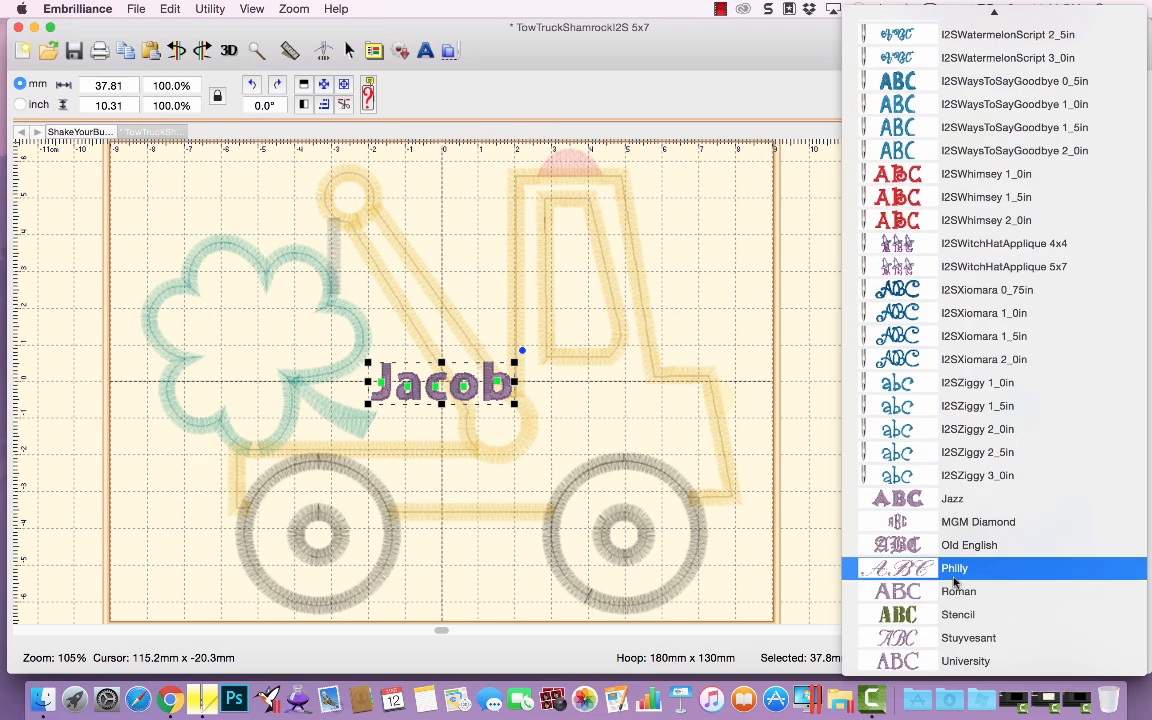
{"action": "left_click", "coordinate": [902, 499]}
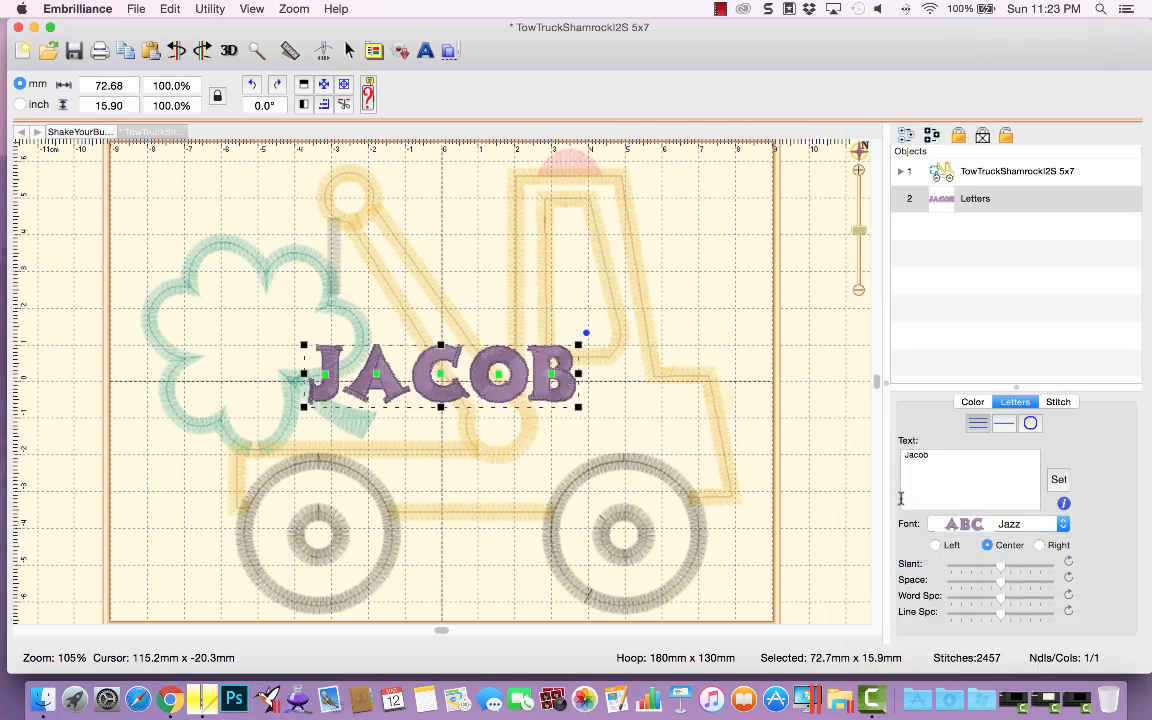
Step: Change the name lettering's font to University
{"action": "left_click", "coordinate": [1020, 527]}
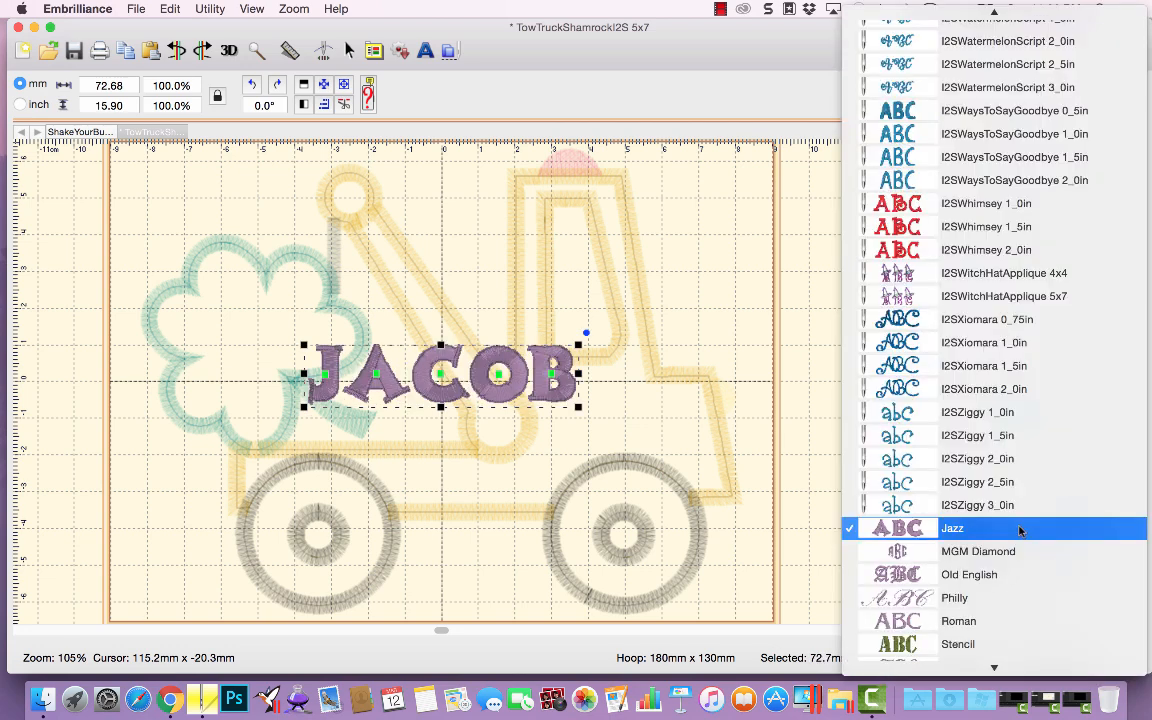
{"action": "scroll", "coordinate": [1017, 574], "scroll_direction": "down", "scroll_amount": 1}
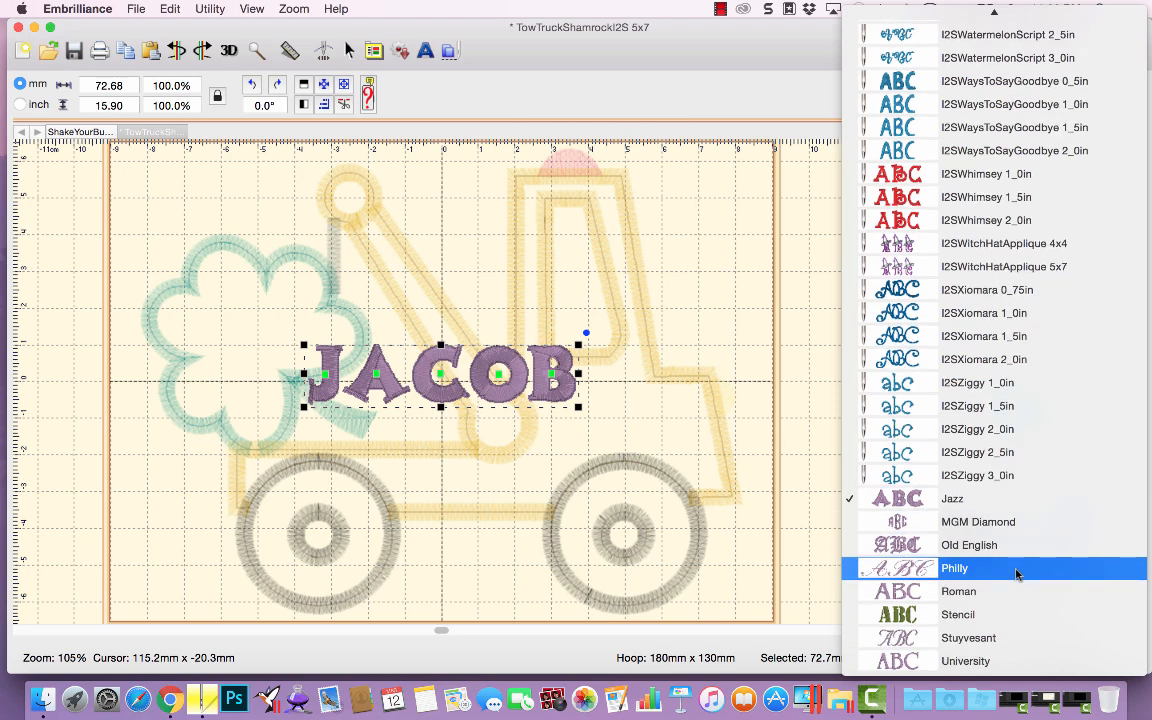
{"action": "left_click", "coordinate": [977, 661]}
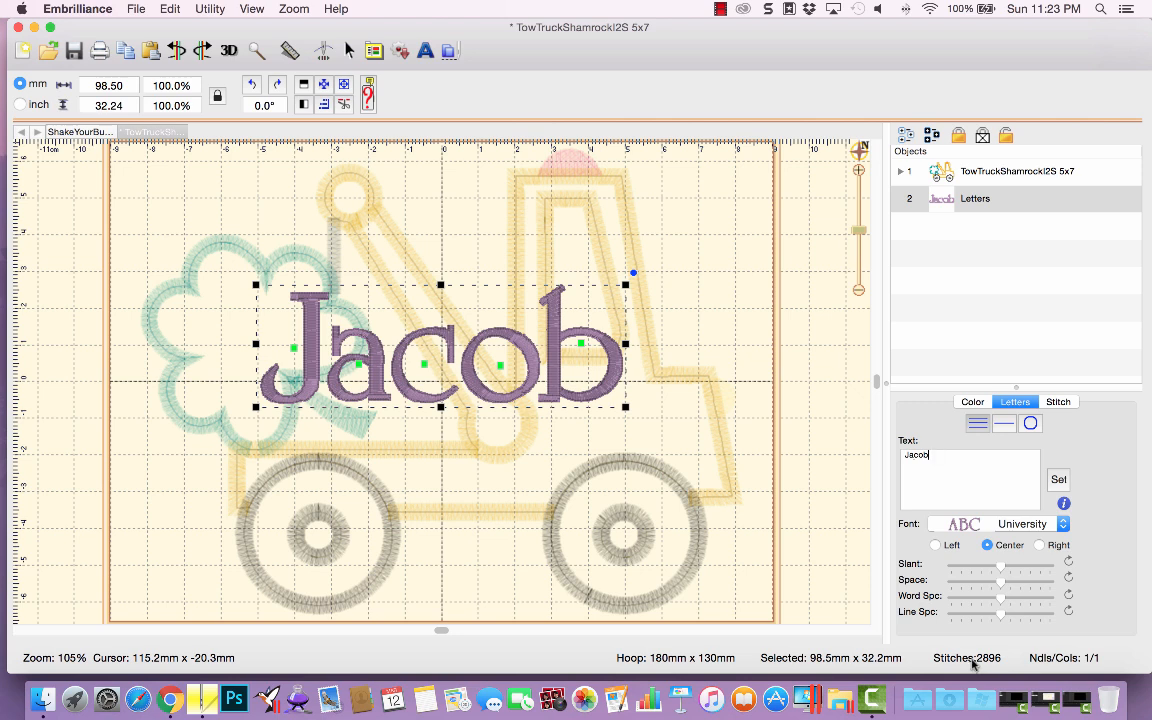
{"action": "left_click", "coordinate": [993, 525]}
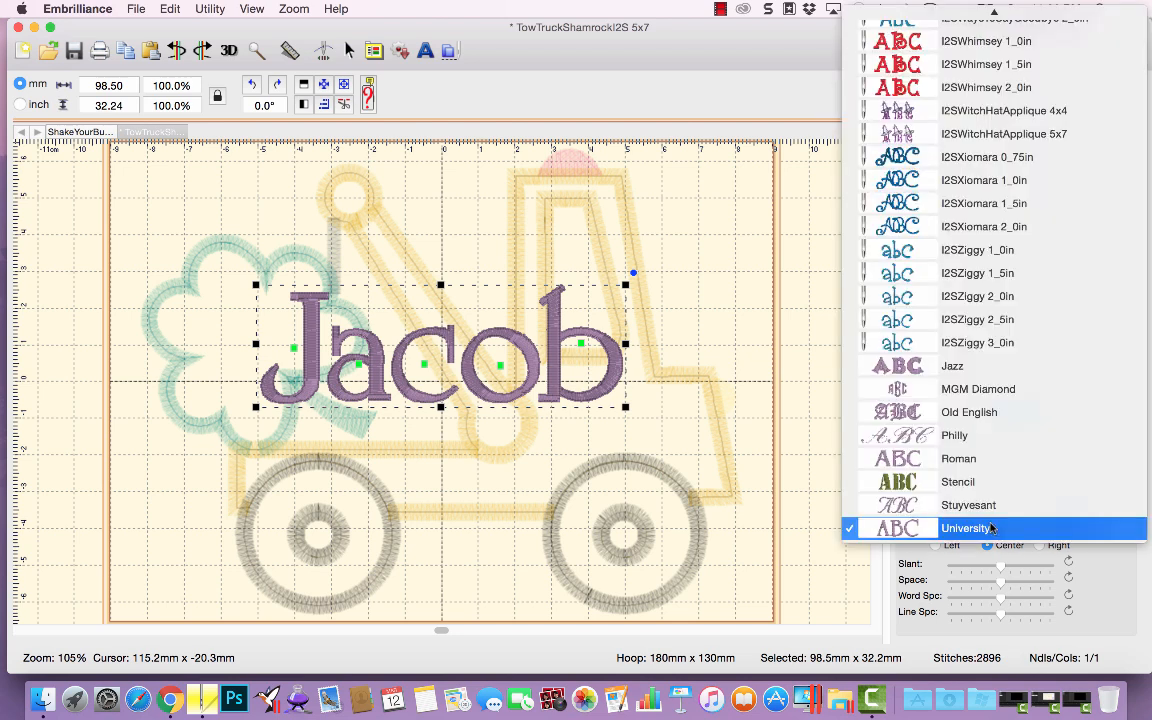
{"action": "left_click", "coordinate": [993, 527]}
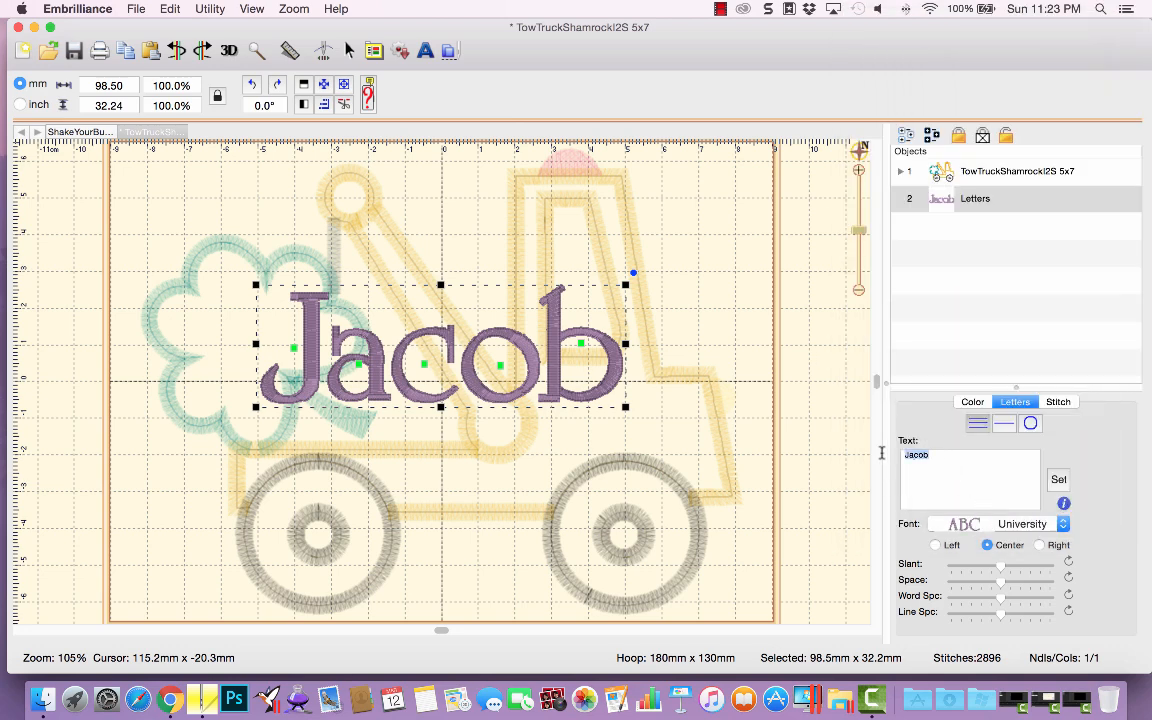
Step: Shorten the lettering text to the initial J and set its font to I2SCloserToFree 1_0in
{"action": "type", "text": "J"}
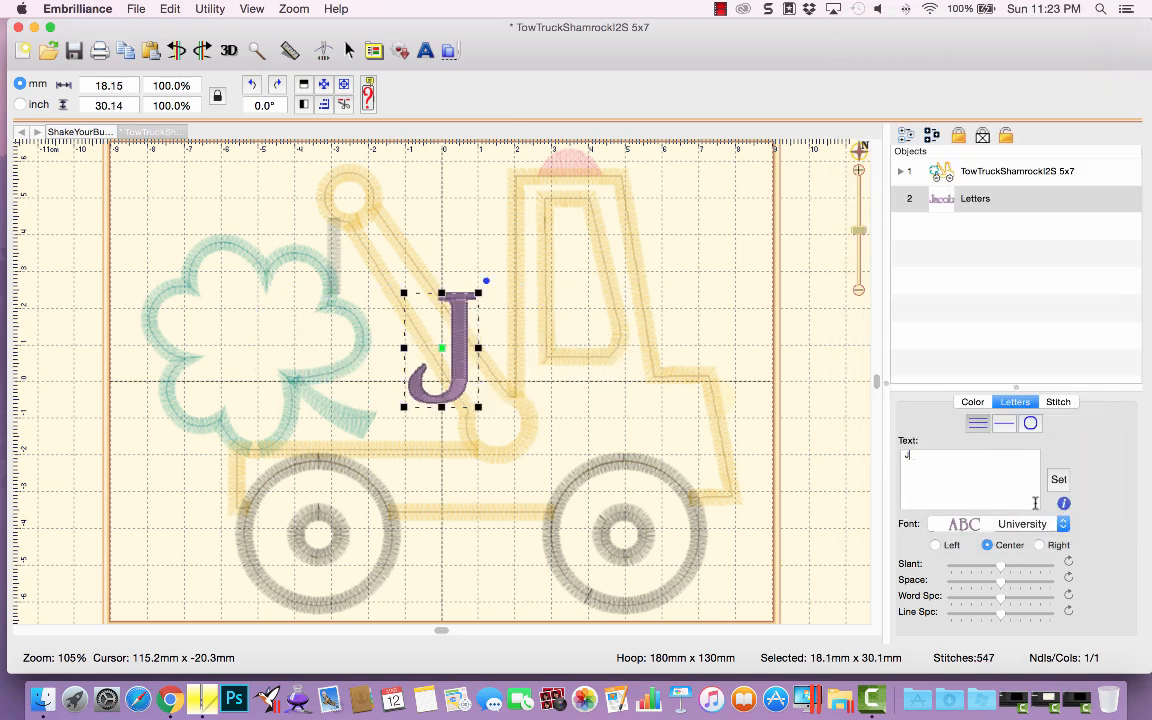
{"action": "left_click", "coordinate": [1015, 524]}
{"action": "type", "text": "i2scl"}
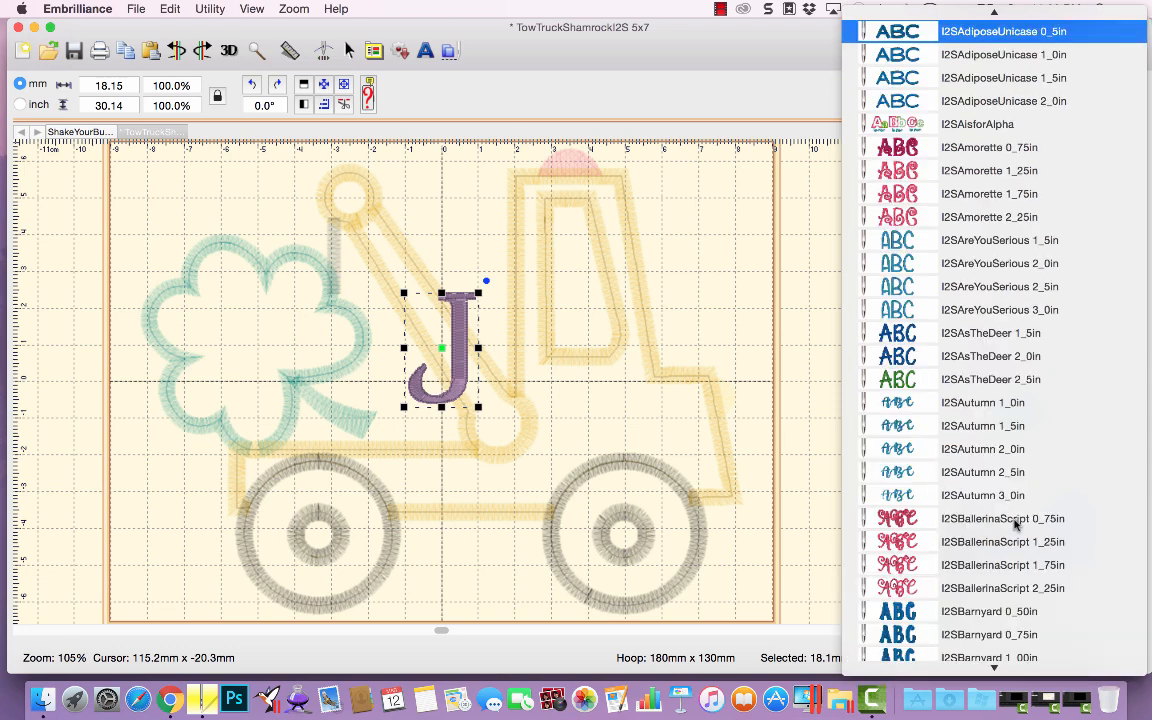
{"action": "scroll", "coordinate": [1015, 524], "scroll_direction": "down", "scroll_amount": 3}
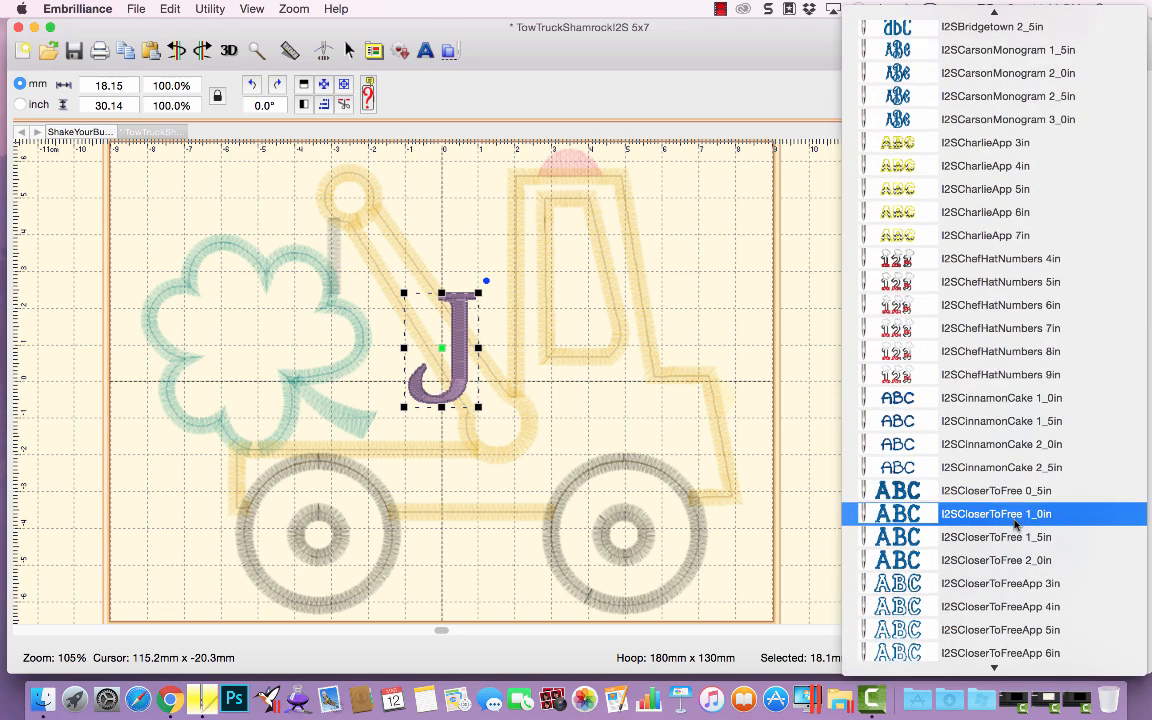
{"action": "left_click", "coordinate": [1015, 527]}
Step: Move the initial J into the middle of the shamrock and deselect it
{"action": "left_click_drag", "start_coordinate": [438, 388], "coordinate": [240, 393]}
{"action": "left_click", "coordinate": [797, 301]}
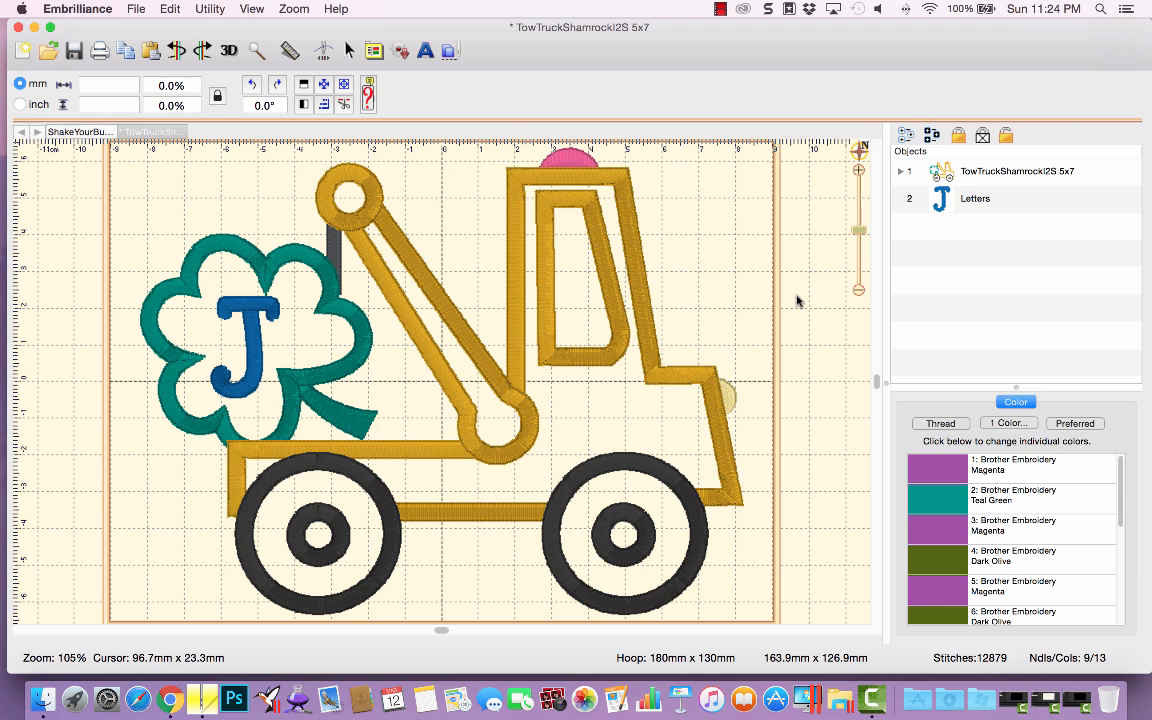
{"action": "left_click_drag", "start_coordinate": [857, 229], "coordinate": [855, 236]}
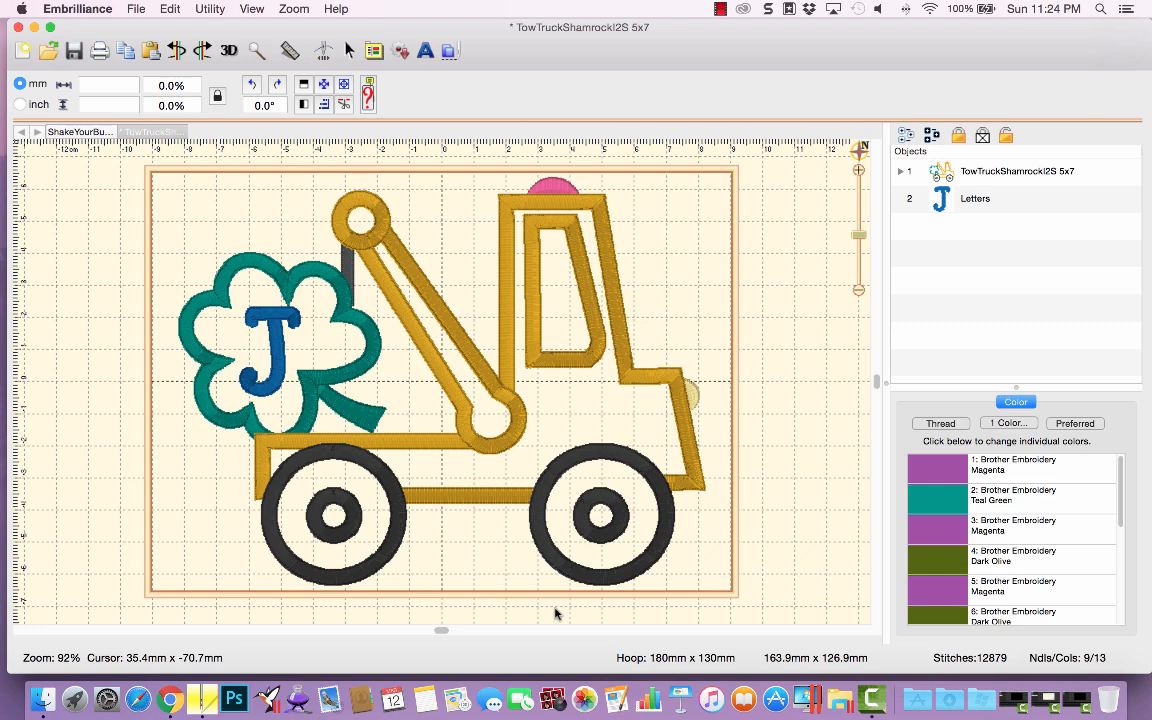
Step: Rename the 160mm x 260mm PES hoop to "JT 6x10 160mm x 260mm" and apply it as the current hoop
{"action": "left_click", "coordinate": [375, 51]}
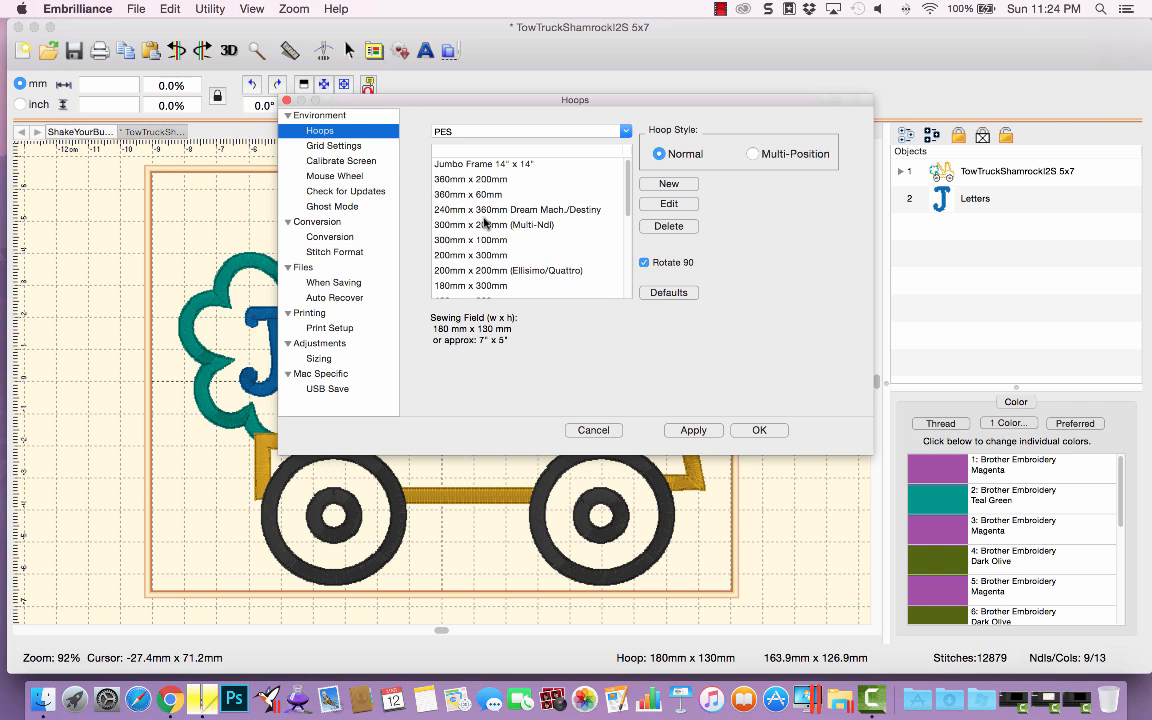
{"action": "scroll", "coordinate": [484, 222], "scroll_direction": "down", "scroll_amount": 3}
{"action": "left_click", "coordinate": [482, 254]}
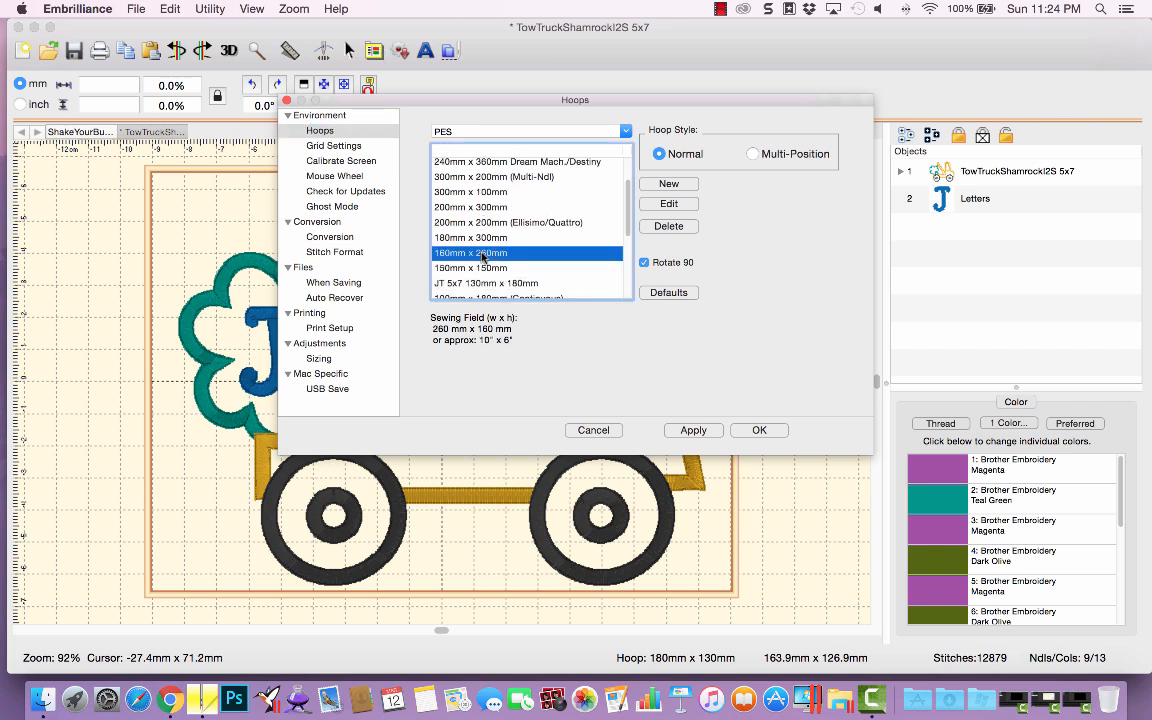
{"action": "left_click", "coordinate": [667, 184]}
{"action": "left_click", "coordinate": [418, 179]}
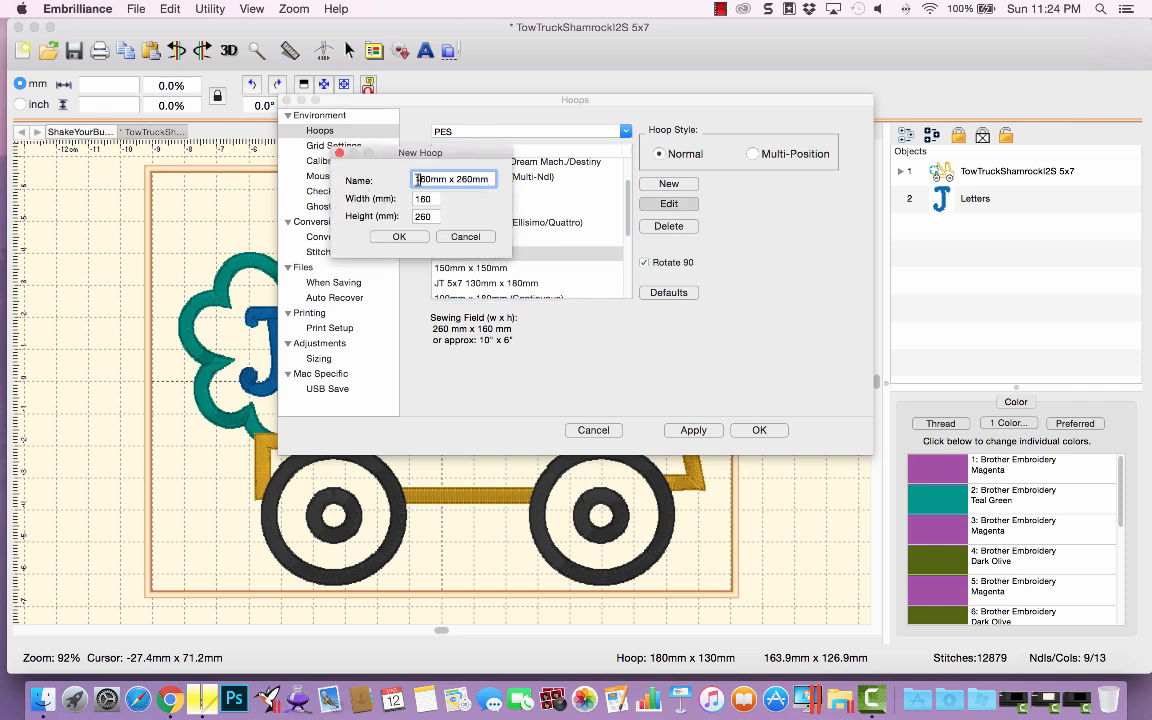
{"action": "type", "text": "JT 6x10"}
{"action": "left_click", "coordinate": [394, 238]}
{"action": "scroll", "coordinate": [508, 257], "scroll_direction": "down", "scroll_amount": 4}
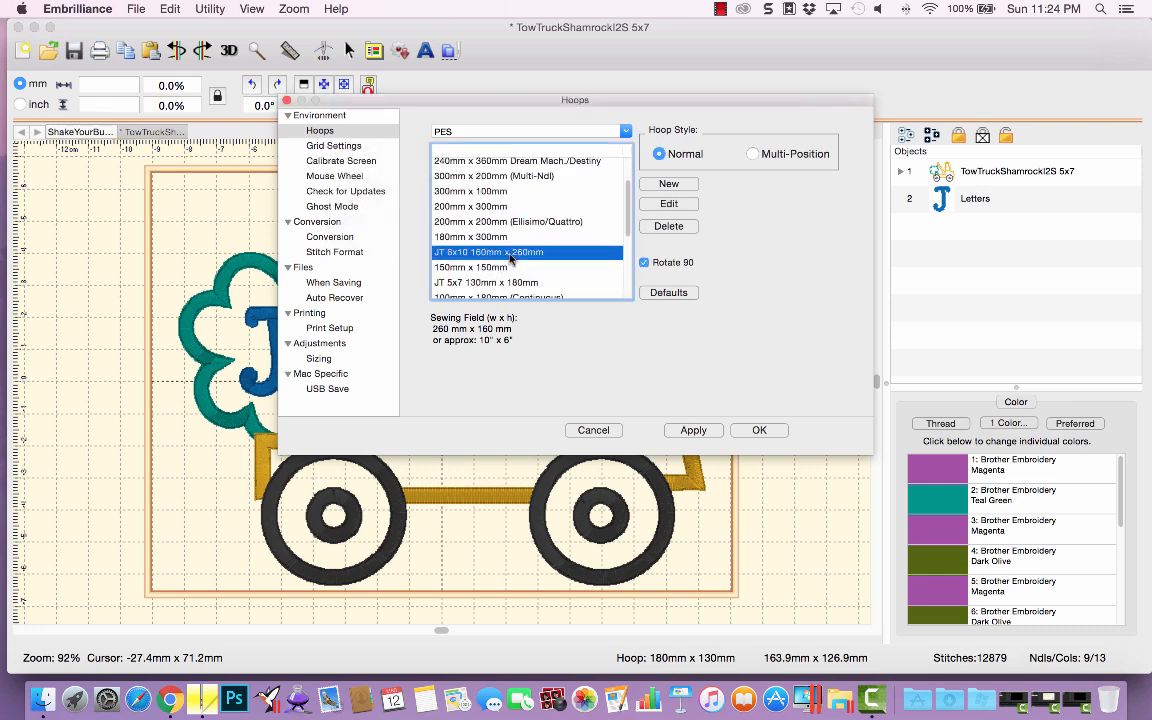
{"action": "left_click", "coordinate": [754, 434]}
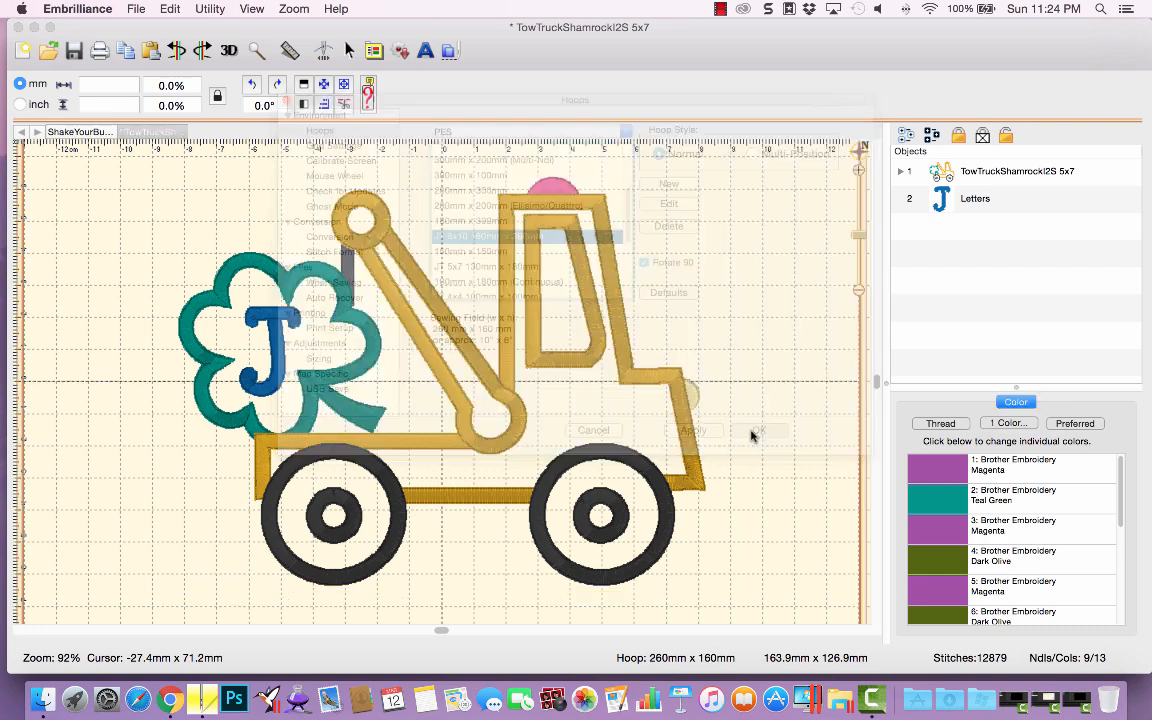
Step: Move the tow truck design up to the hoop's upper edge and switch the measurement units to inches
{"action": "left_click_drag", "start_coordinate": [860, 234], "coordinate": [860, 250]}
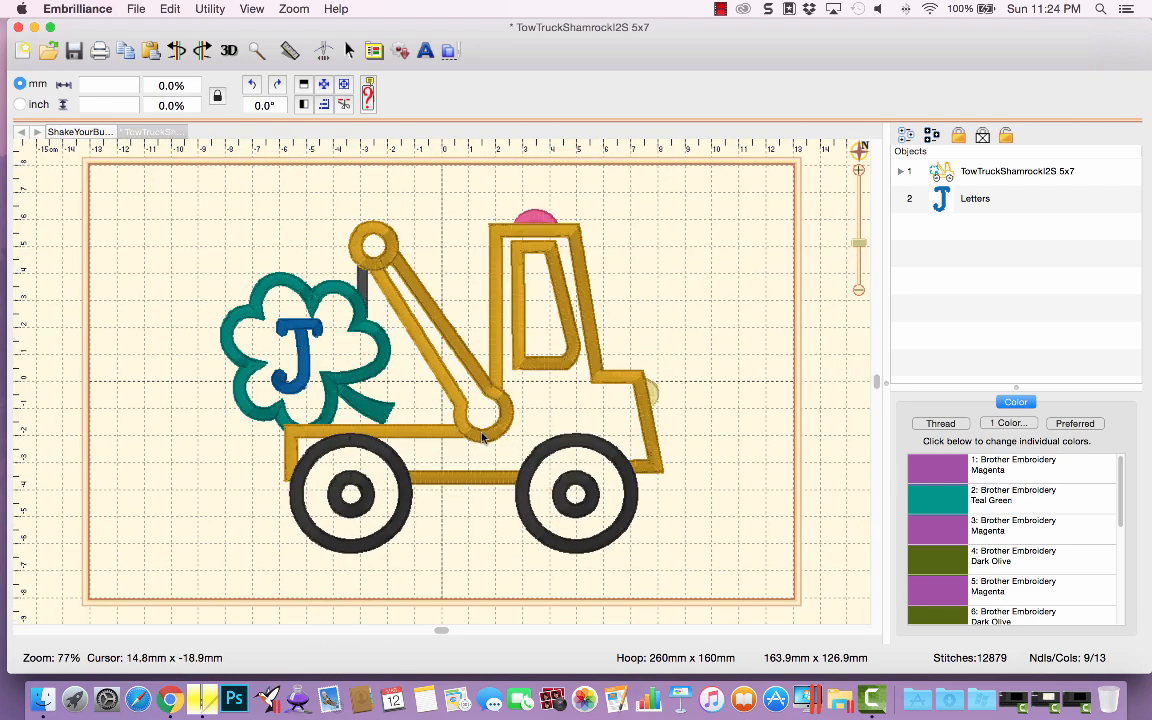
{"action": "left_click_drag", "start_coordinate": [482, 437], "coordinate": [476, 399]}
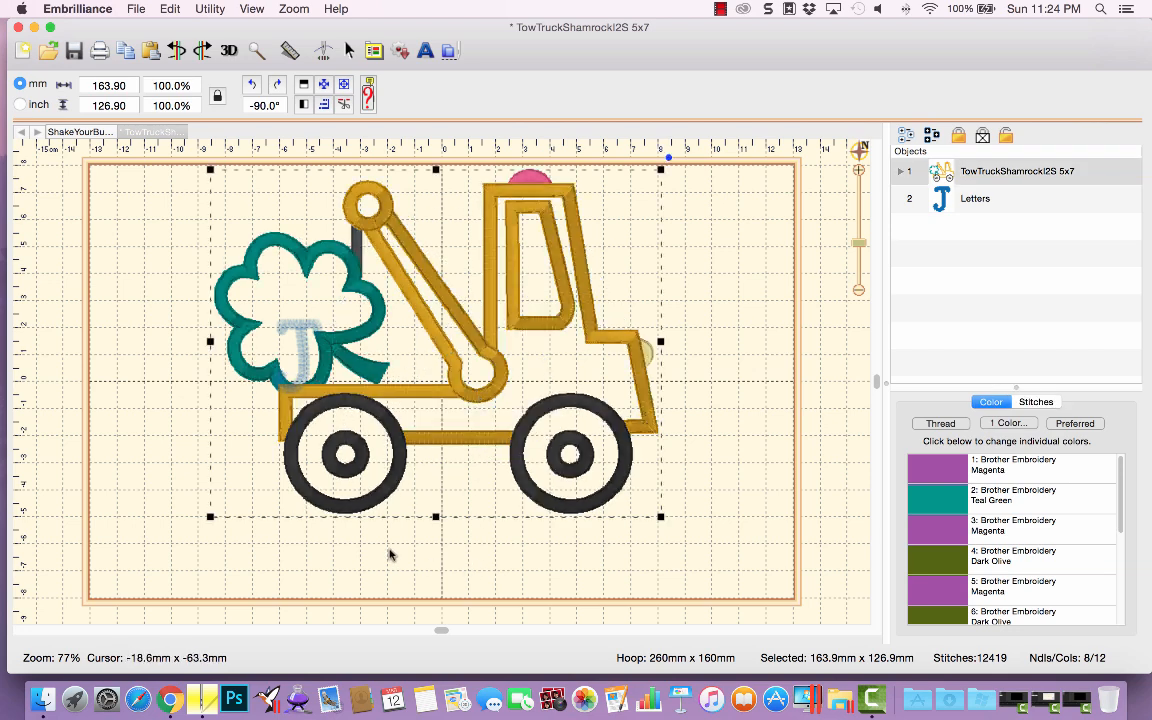
{"action": "left_click", "coordinate": [20, 104]}
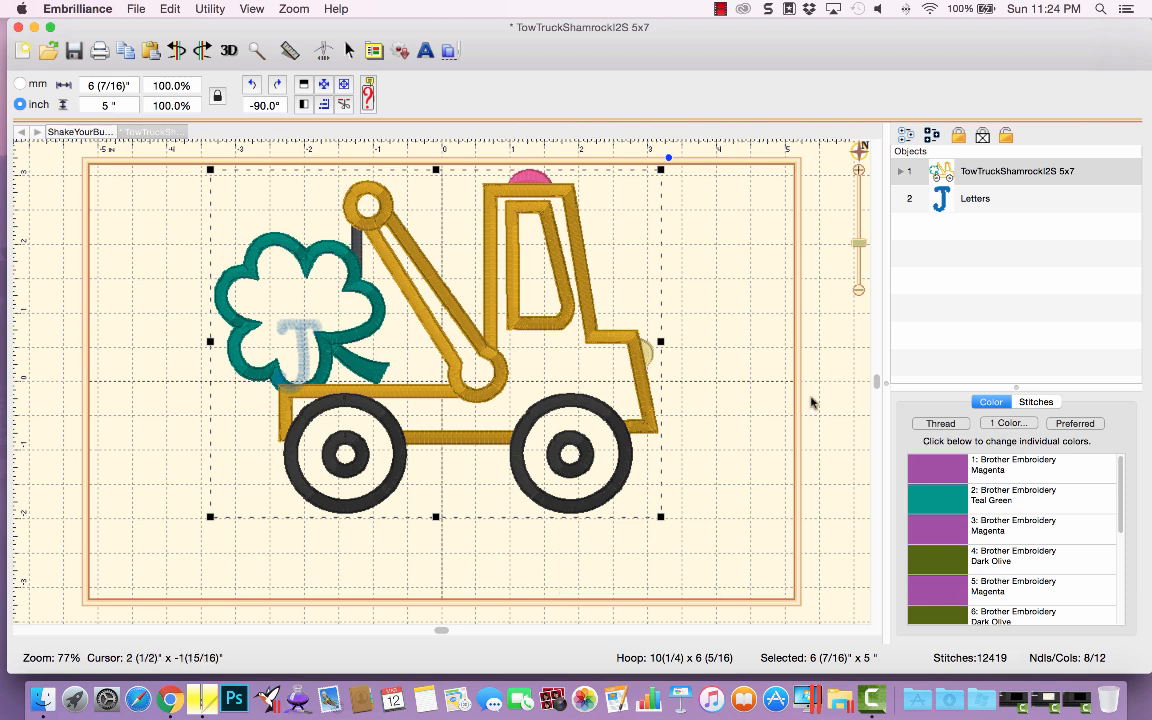
Step: Extend the initial J lettering to the child's full first name and move it below the truck's wheels
{"action": "left_click", "coordinate": [905, 198]}
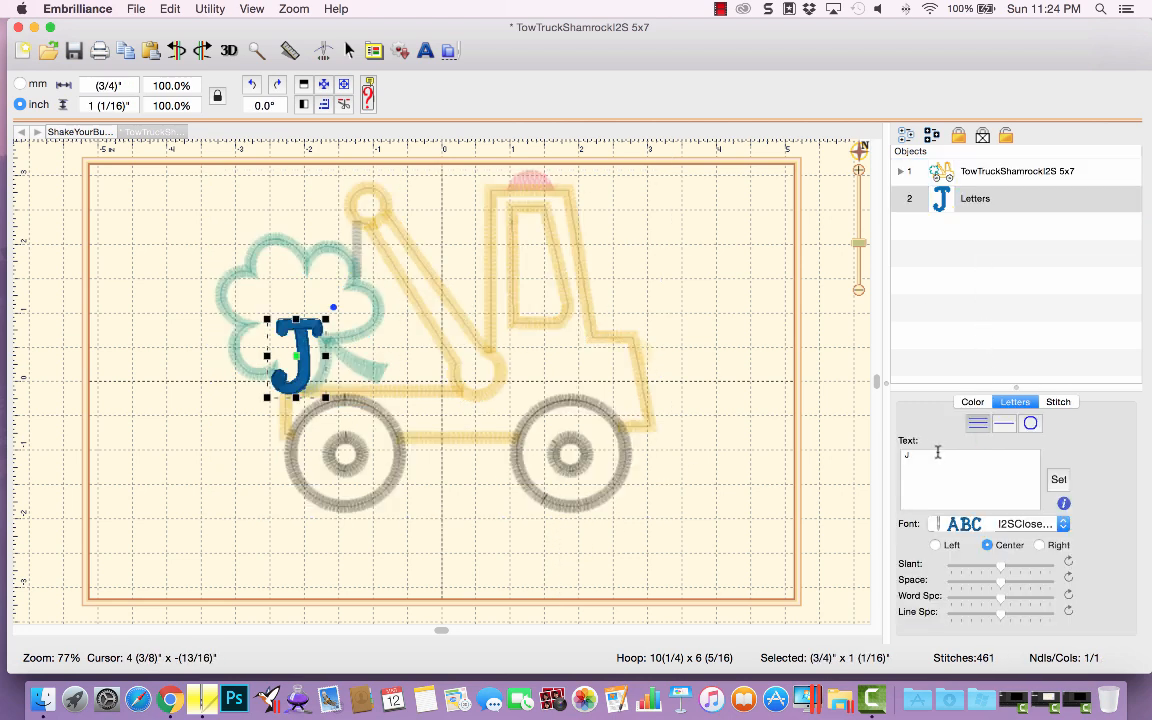
{"action": "left_click", "coordinate": [938, 453]}
{"action": "type", "text": "acob"}
{"action": "left_click", "coordinate": [1058, 479]}
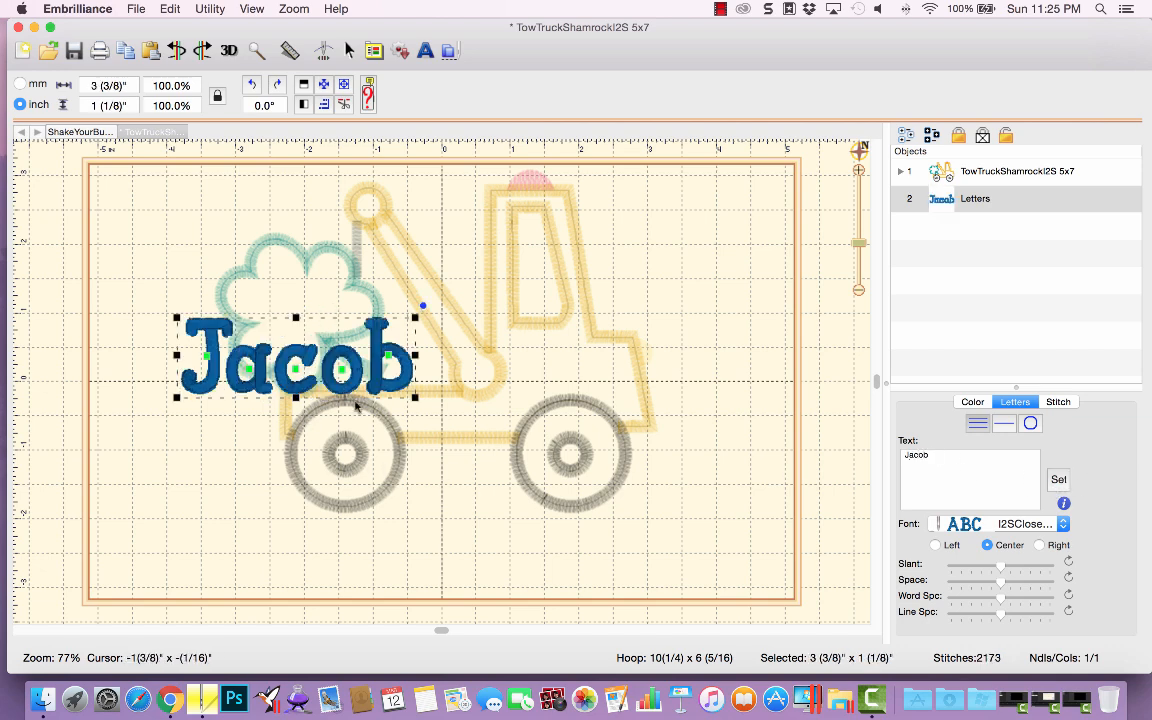
{"action": "left_click_drag", "start_coordinate": [355, 403], "coordinate": [510, 585]}
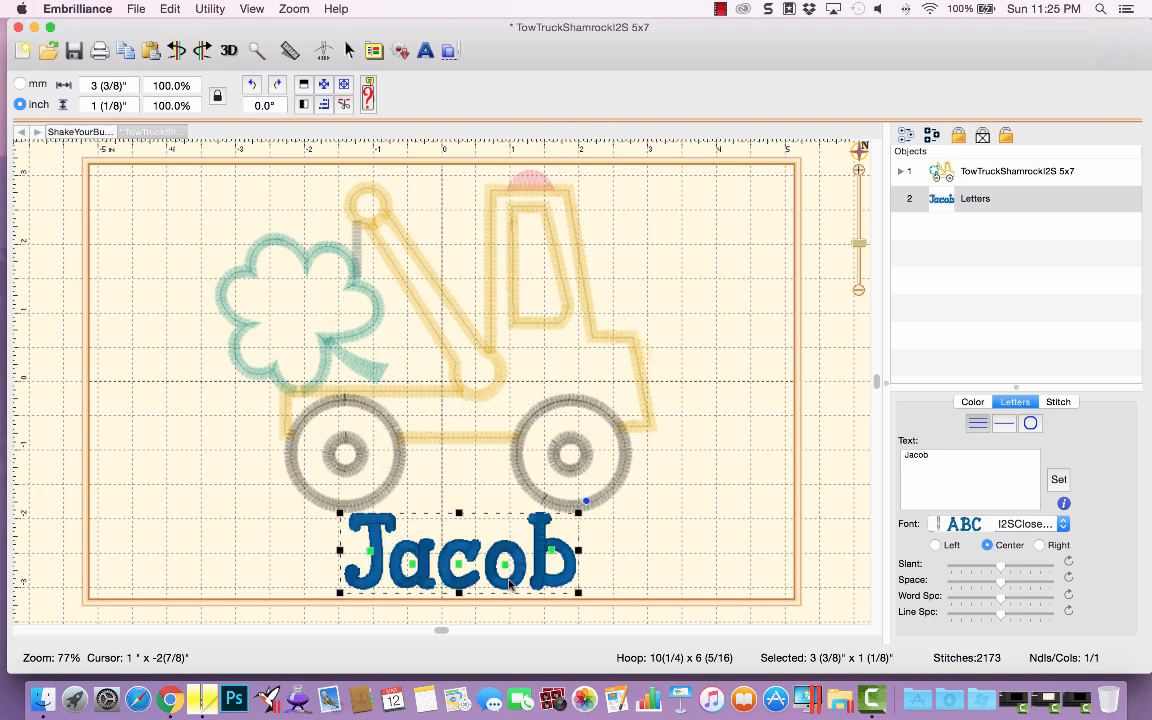
Step: Try the I2SAdiposeUnicase 1_0in font on the name lettering
{"action": "left_click", "coordinate": [1026, 525]}
{"action": "key", "text": "i"}
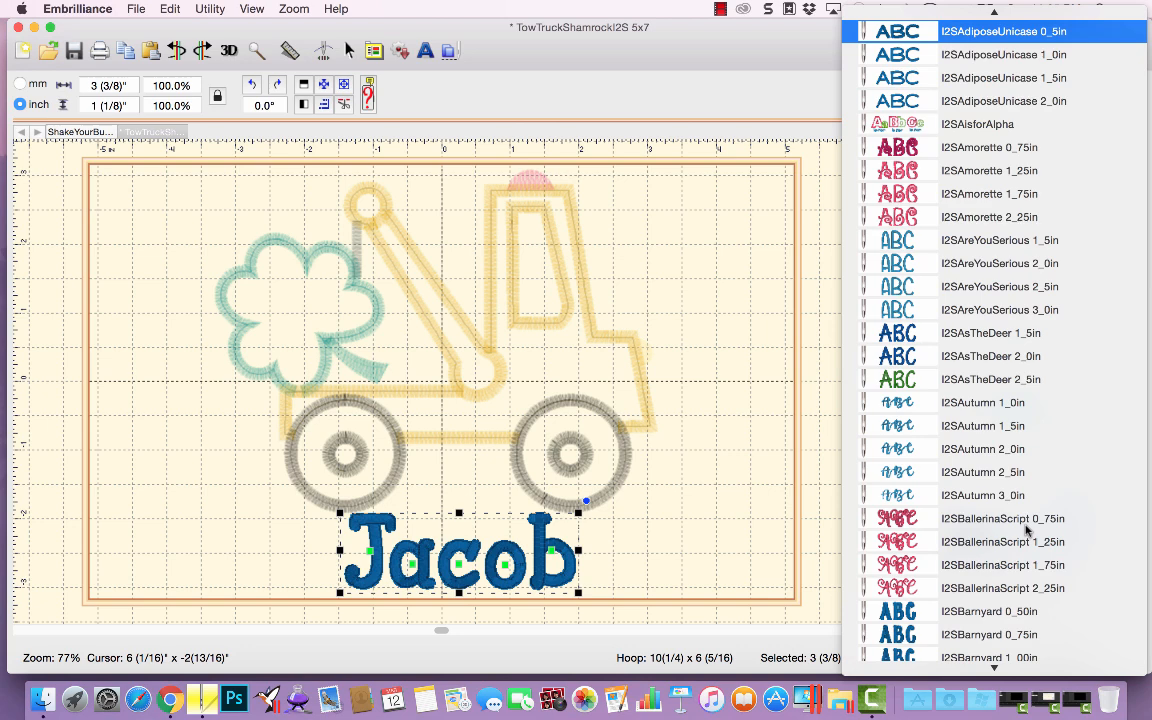
{"action": "left_click", "coordinate": [1016, 61]}
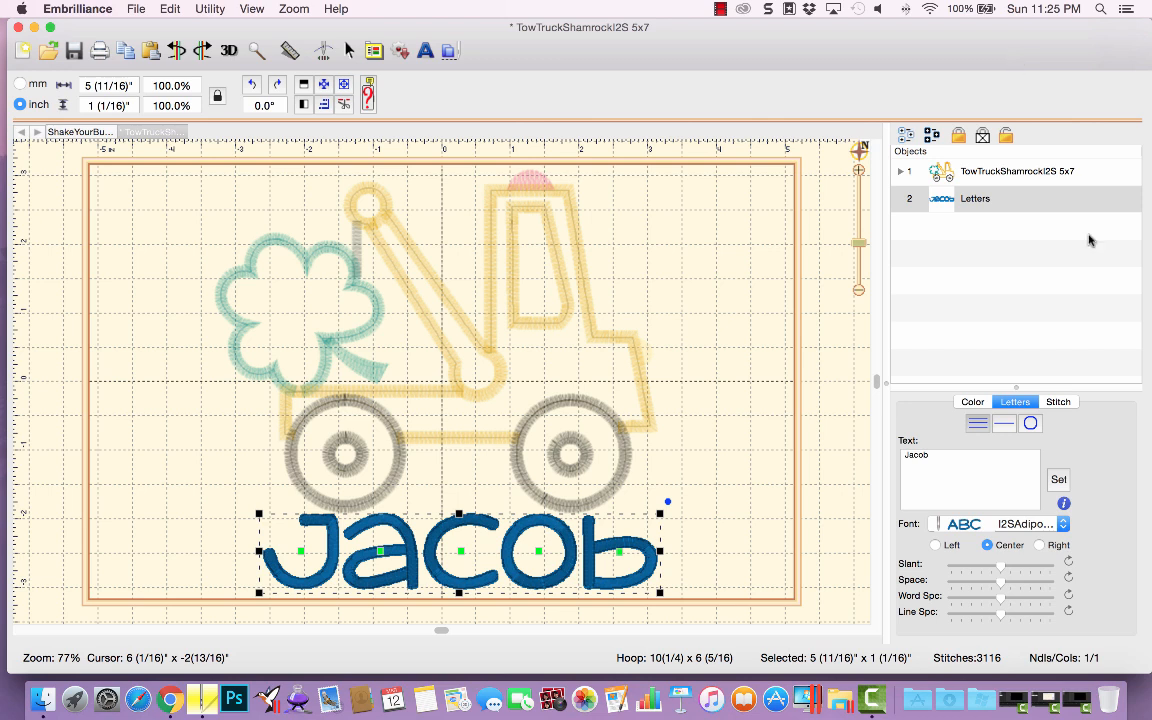
Step: Try the I2SBridgetown 1_0in font on the name lettering
{"action": "left_click", "coordinate": [987, 529]}
{"action": "key", "text": "Up"}
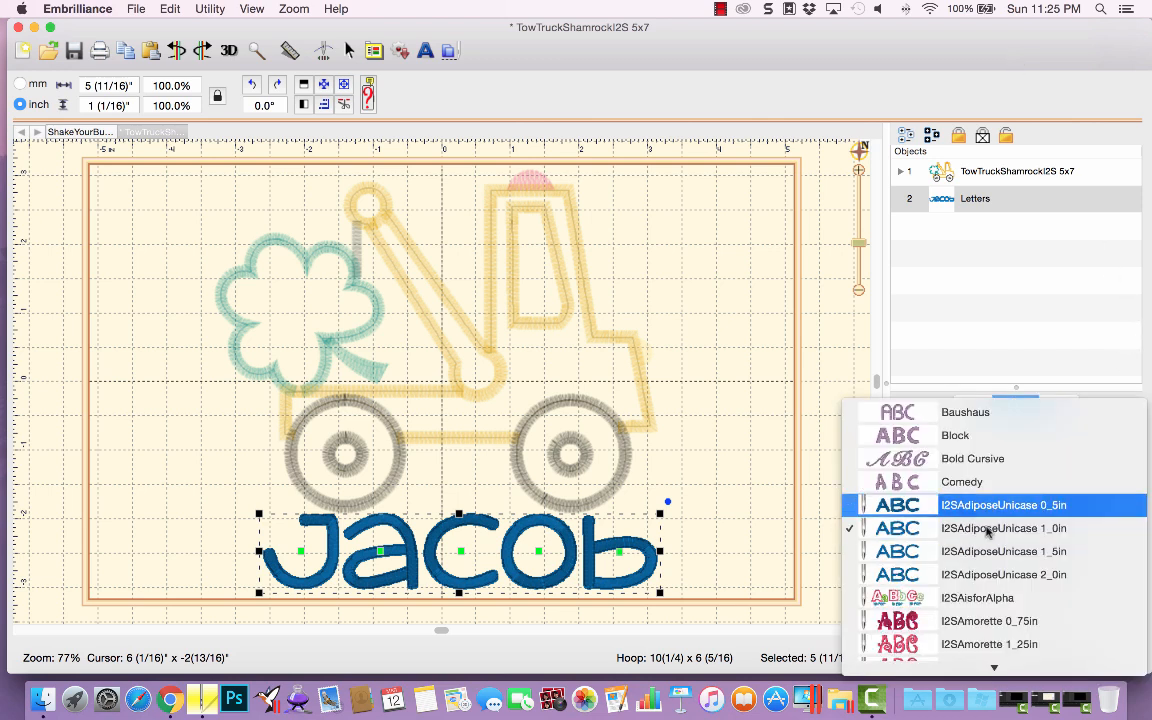
{"action": "scroll", "coordinate": [987, 531], "scroll_direction": "down", "scroll_amount": 10}
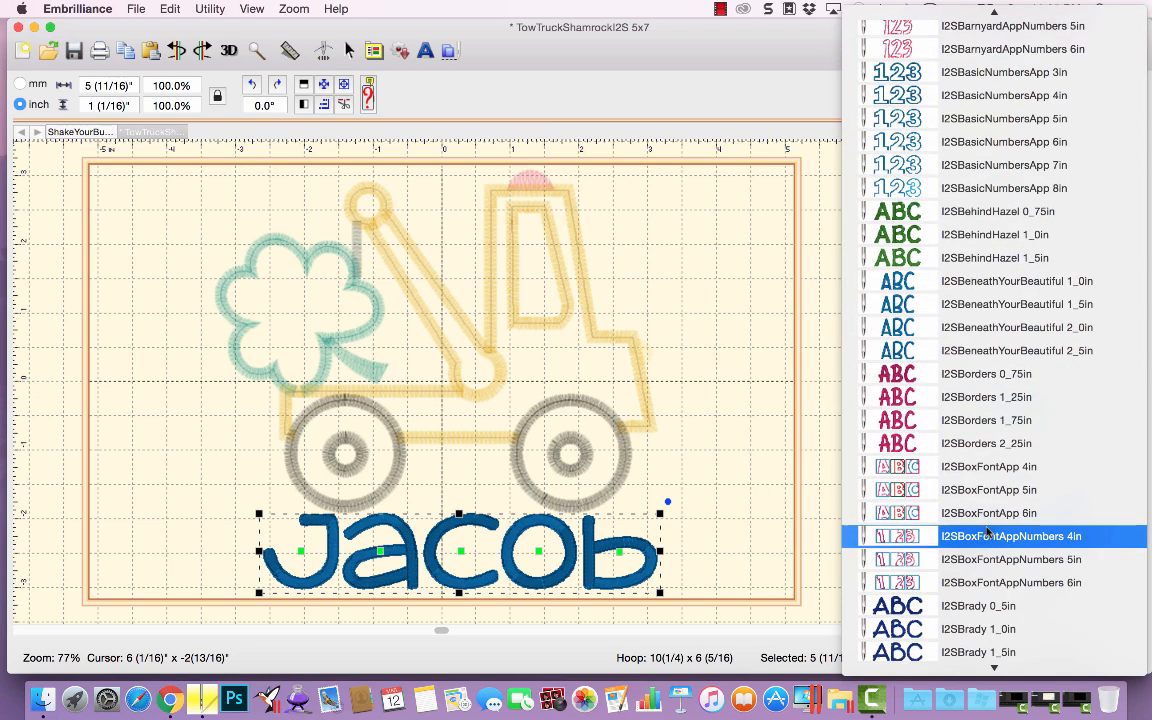
{"action": "left_click", "coordinate": [987, 549]}
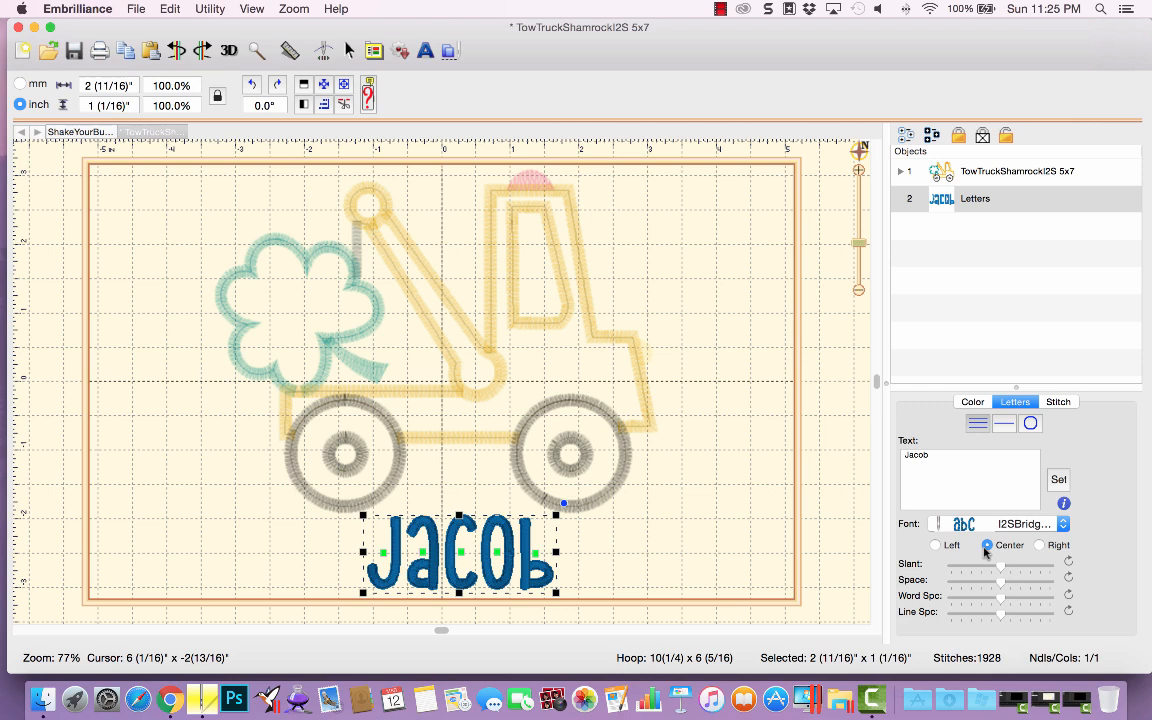
Step: Change the name lettering to a solid-stitched I2SHappy font about 1 1/16 inches high, and deselect it
{"action": "left_click", "coordinate": [987, 525]}
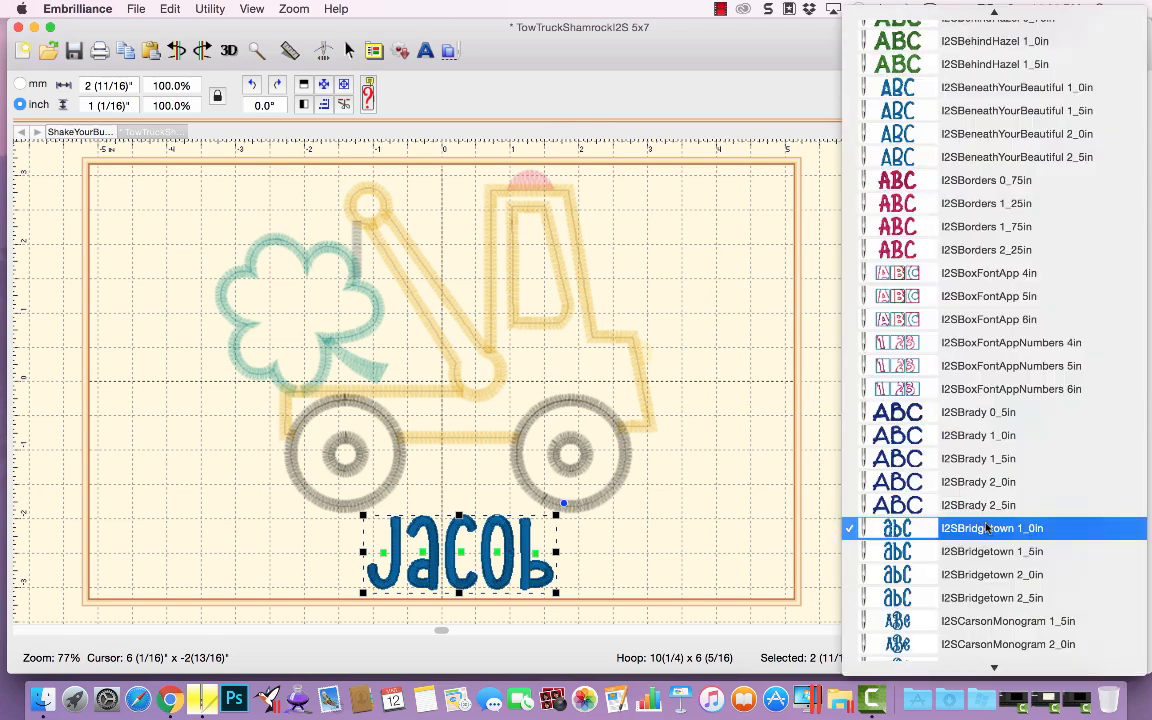
{"action": "key", "text": "i"}
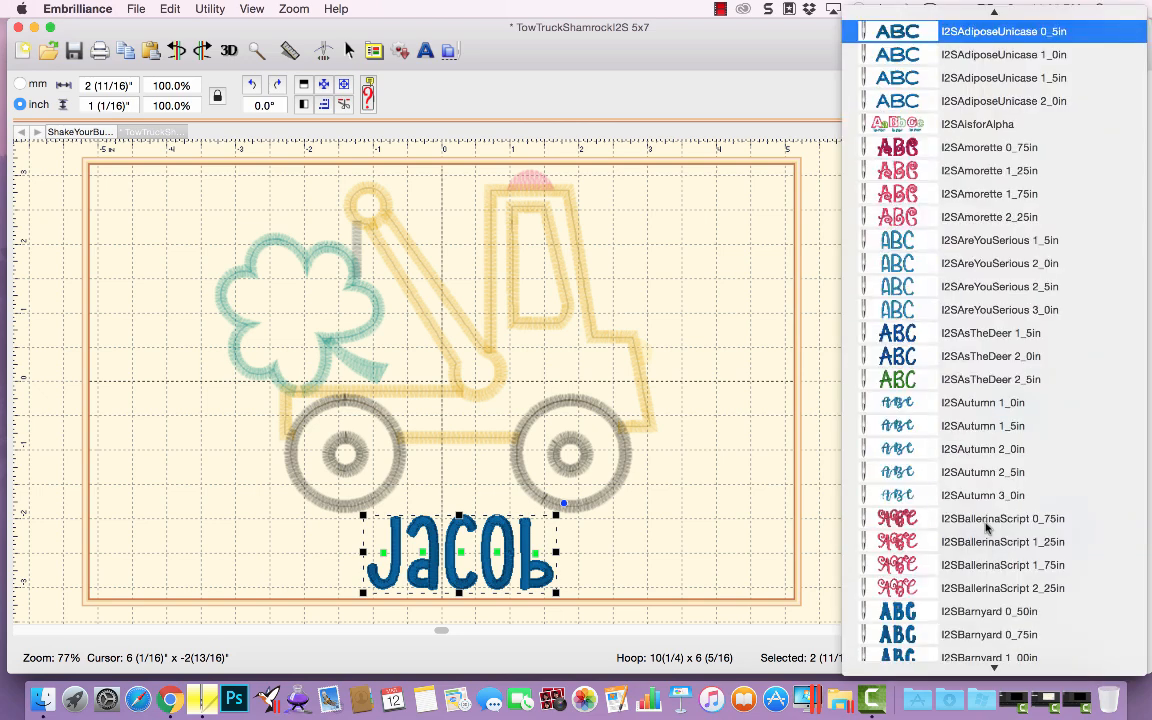
{"action": "key", "text": "h"}
{"action": "scroll", "coordinate": [987, 528], "scroll_direction": "down", "scroll_amount": 6}
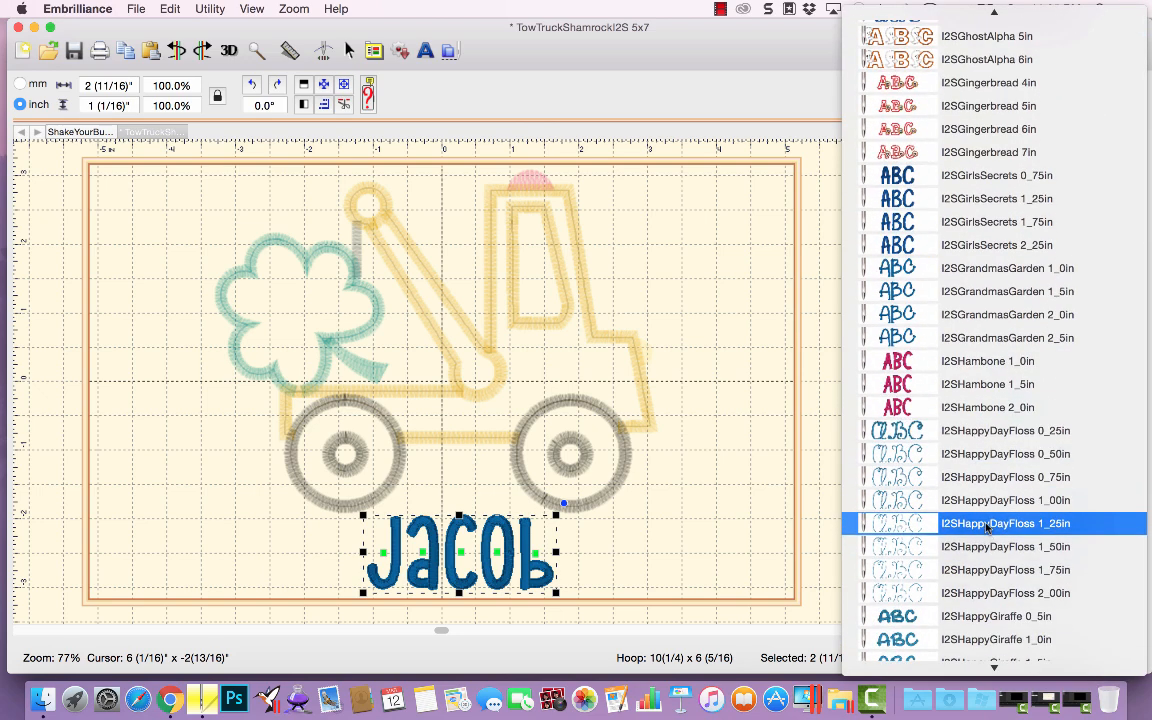
{"action": "scroll", "coordinate": [987, 528], "scroll_direction": "down", "scroll_amount": 4}
{"action": "left_click", "coordinate": [987, 538]}
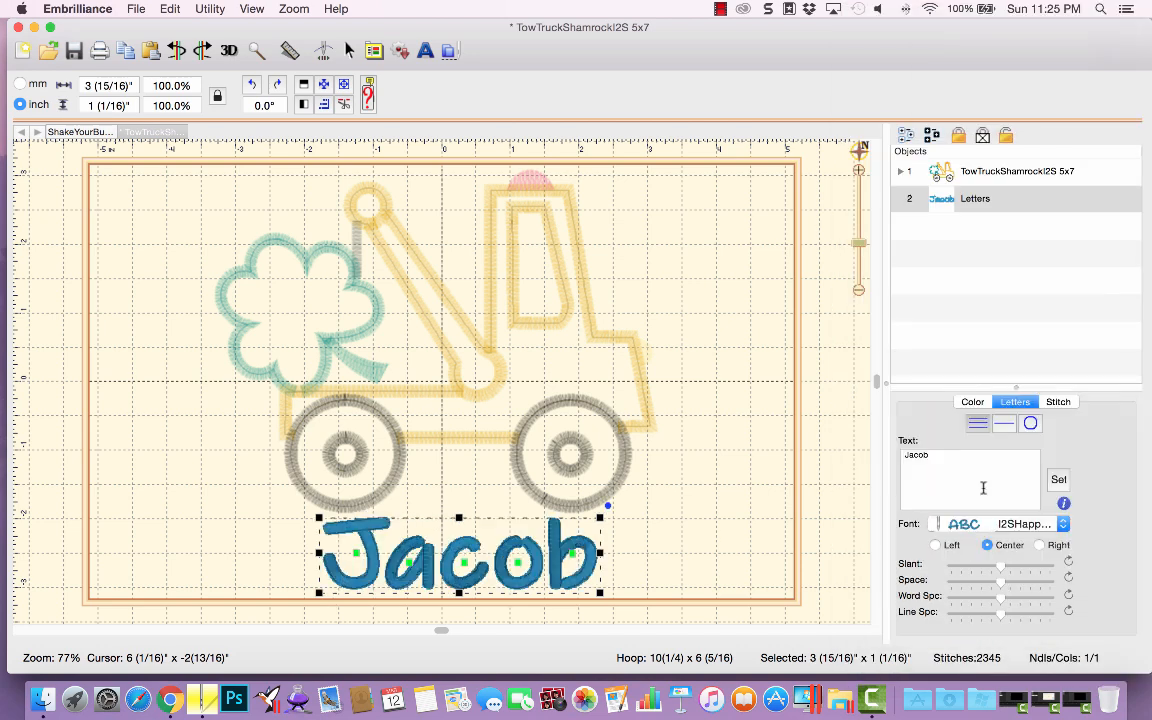
{"action": "left_click", "coordinate": [697, 485]}
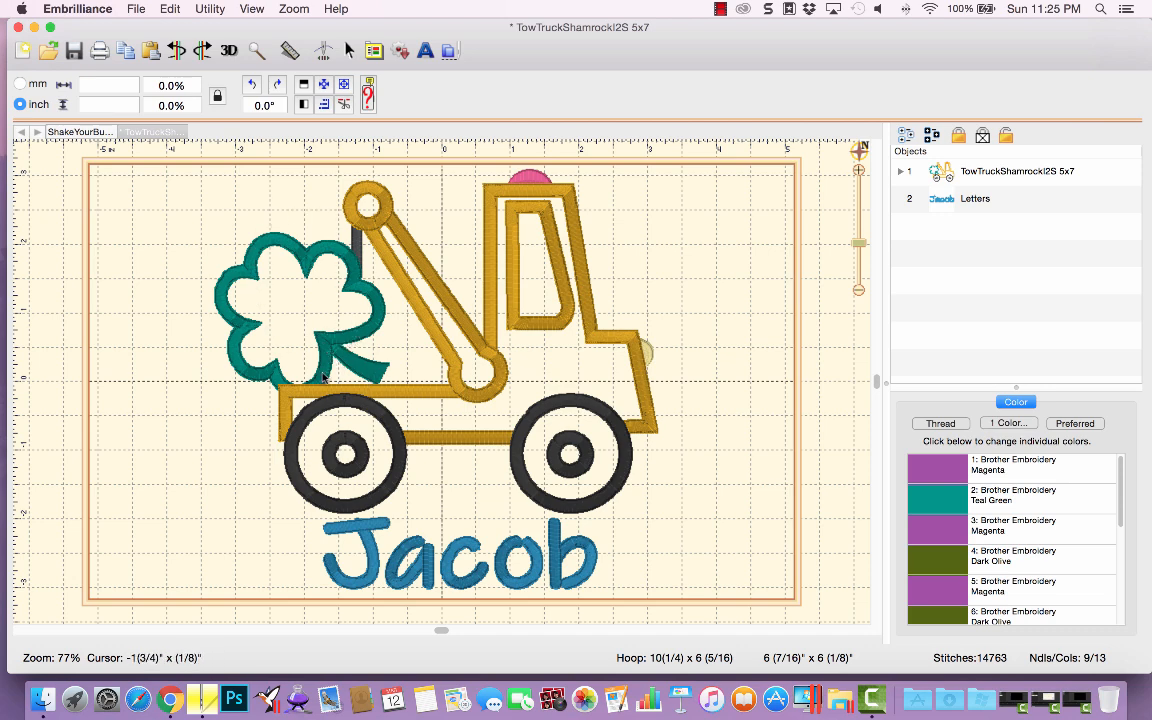
Step: Select the name lettering and open its single thread color for editing
{"action": "left_click", "coordinate": [972, 200]}
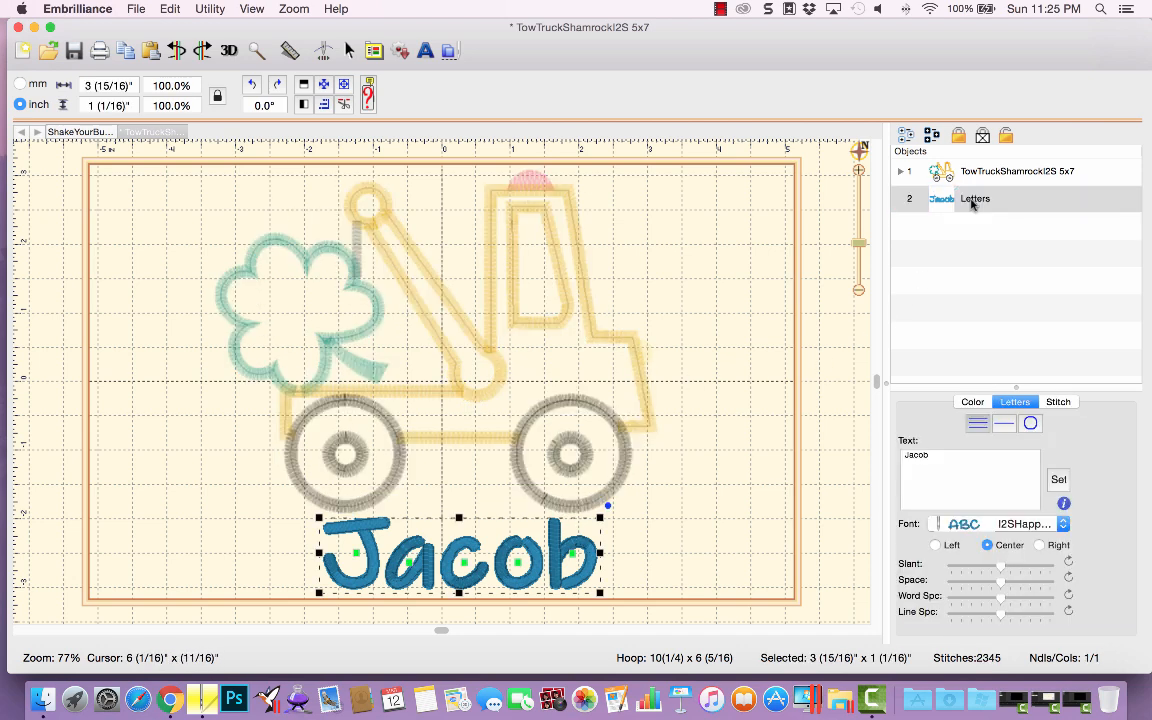
{"action": "left_click", "coordinate": [970, 402]}
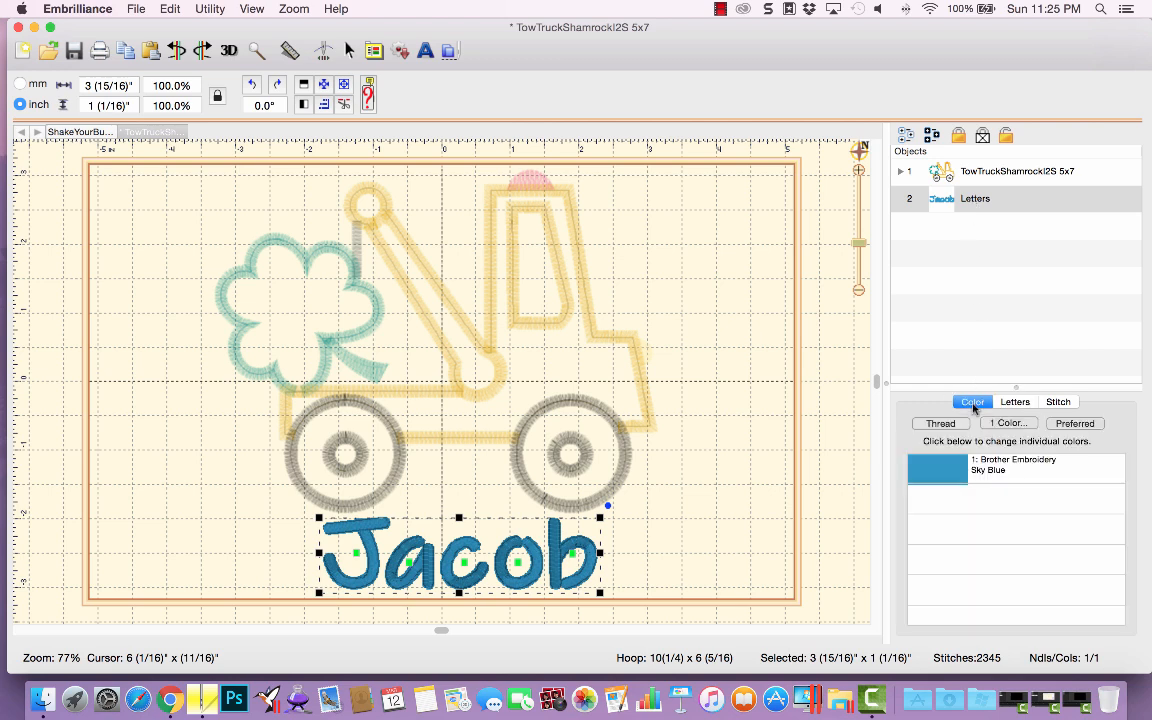
{"action": "left_click", "coordinate": [936, 469]}
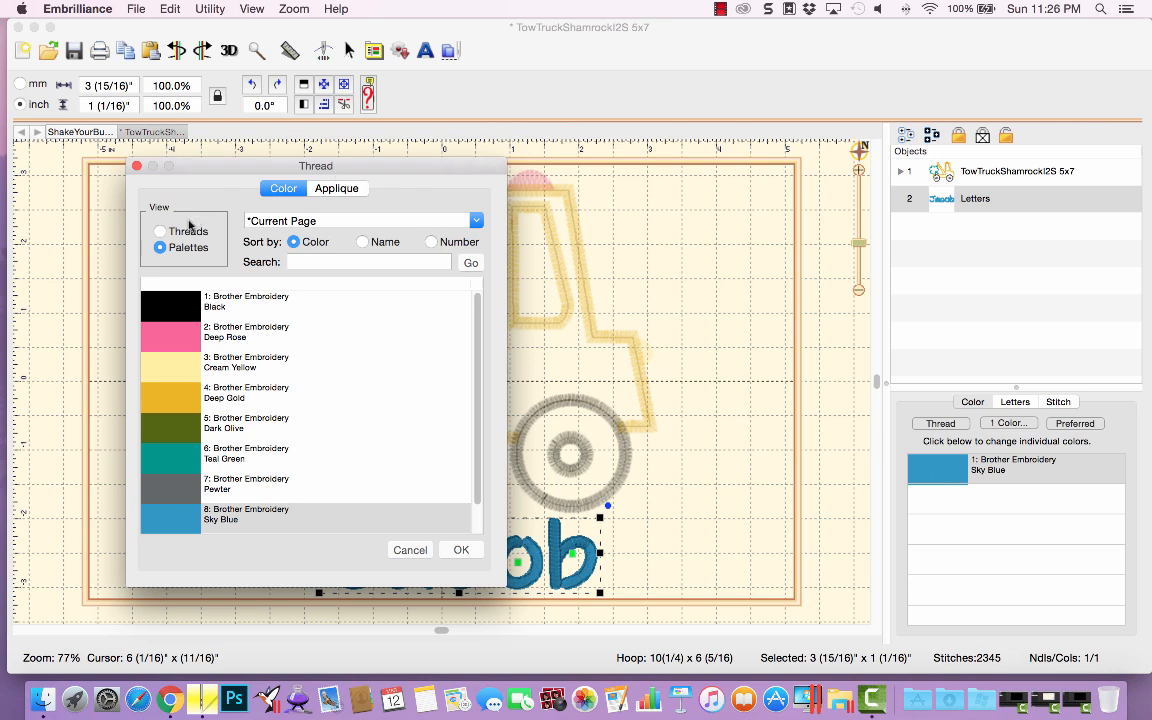
Step: Browse the thread brands and examine the colors in the Marathon Poly catalog
{"action": "left_click", "coordinate": [160, 231]}
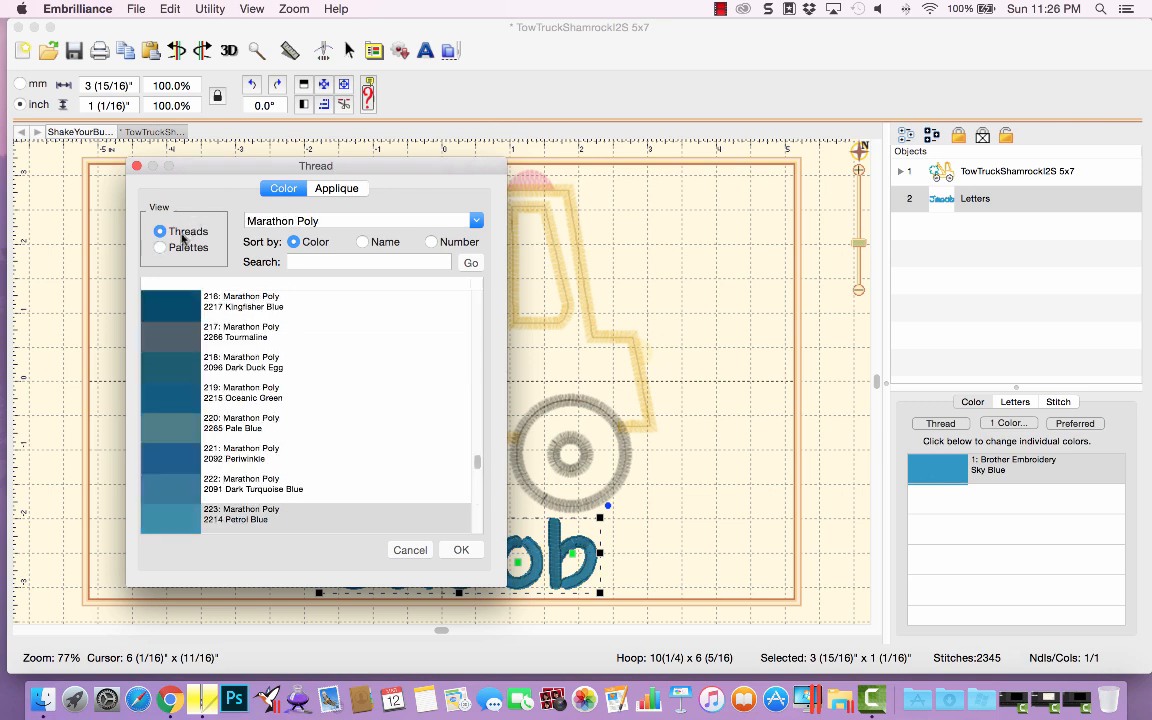
{"action": "left_click", "coordinate": [474, 220]}
{"action": "scroll", "coordinate": [425, 263], "scroll_direction": "up", "scroll_amount": 5}
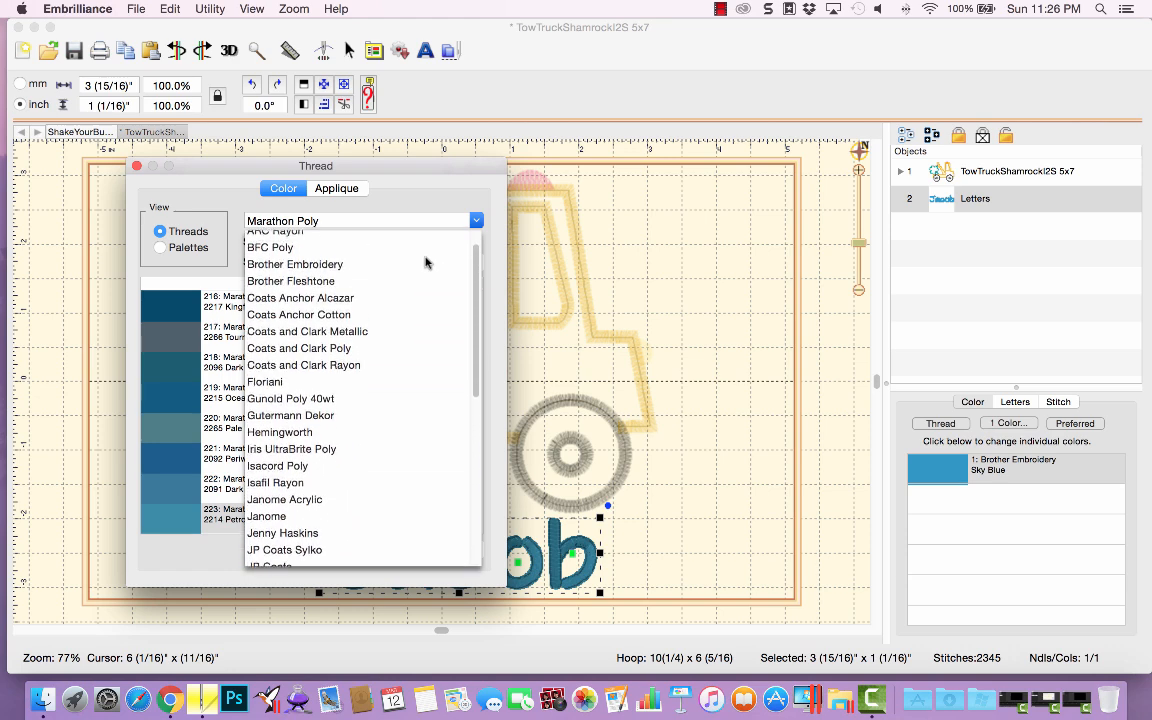
{"action": "scroll", "coordinate": [425, 263], "scroll_direction": "up", "scroll_amount": 1}
{"action": "scroll", "coordinate": [425, 263], "scroll_direction": "down", "scroll_amount": 8}
{"action": "scroll", "coordinate": [425, 263], "scroll_direction": "up", "scroll_amount": 4}
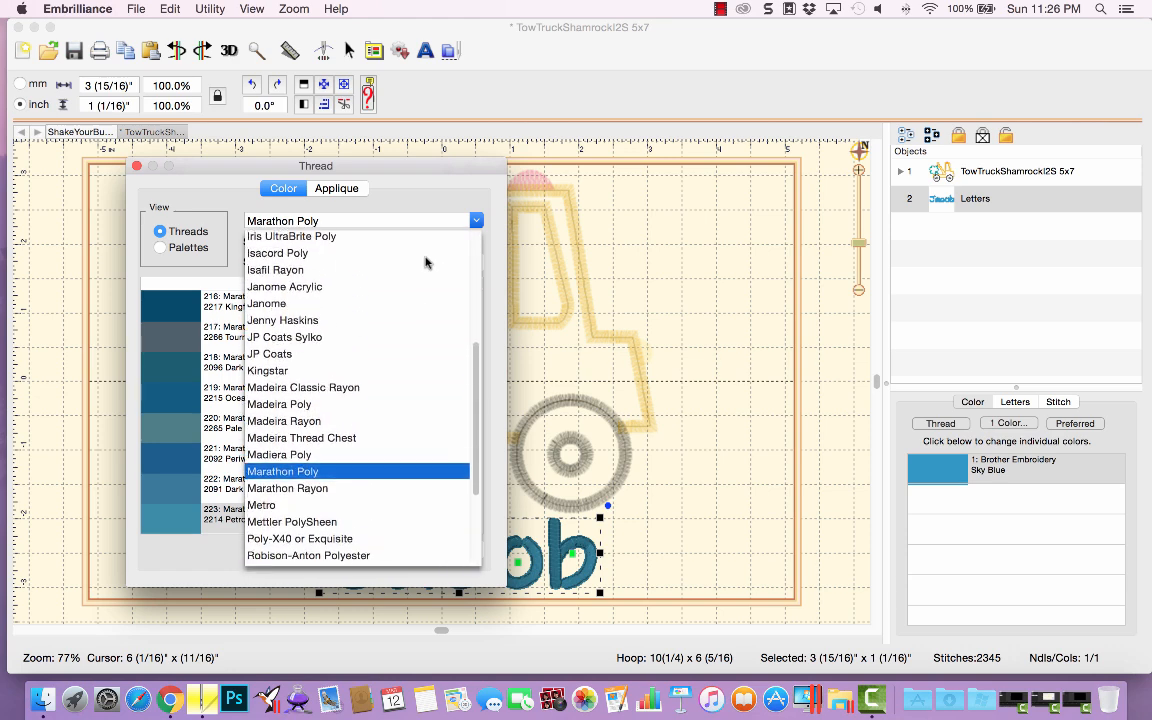
{"action": "scroll", "coordinate": [425, 263], "scroll_direction": "down", "scroll_amount": 4}
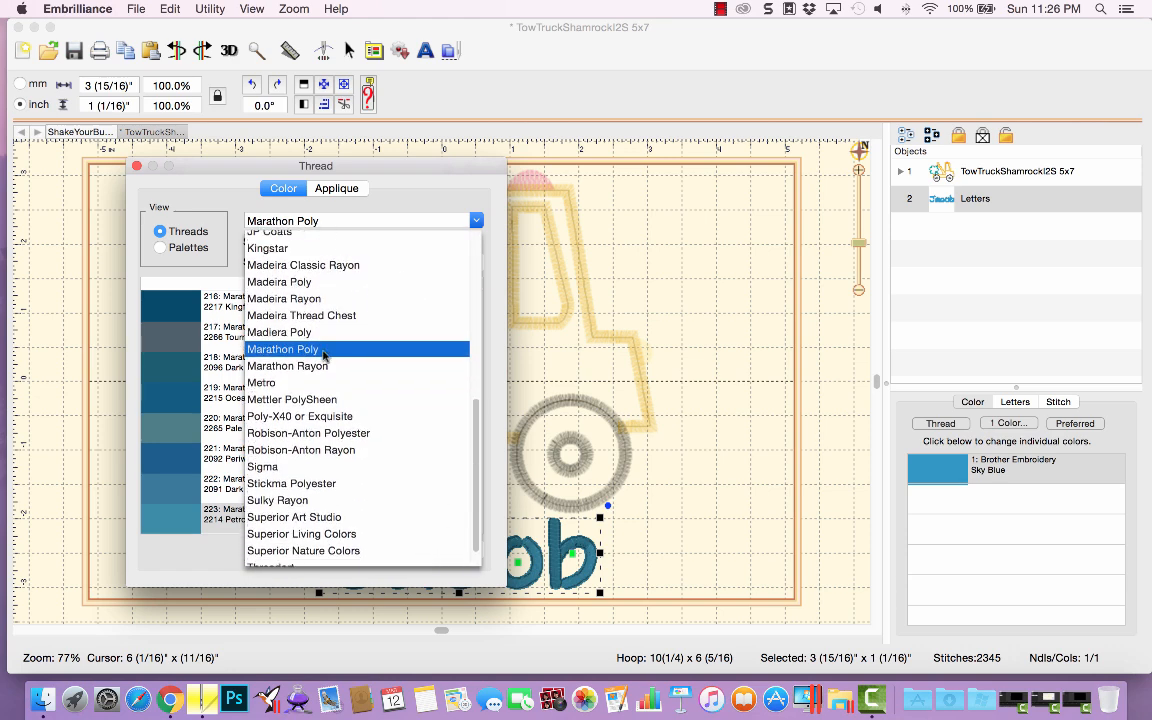
{"action": "left_click", "coordinate": [323, 350]}
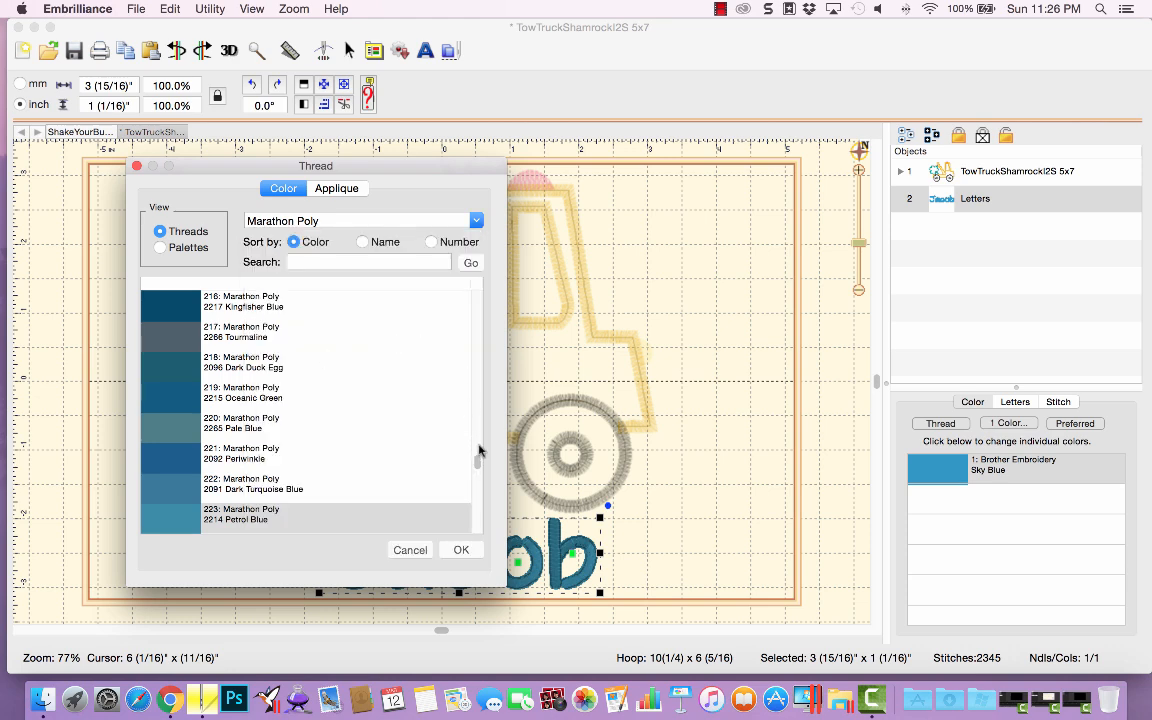
{"action": "left_click_drag", "start_coordinate": [479, 452], "coordinate": [478, 401]}
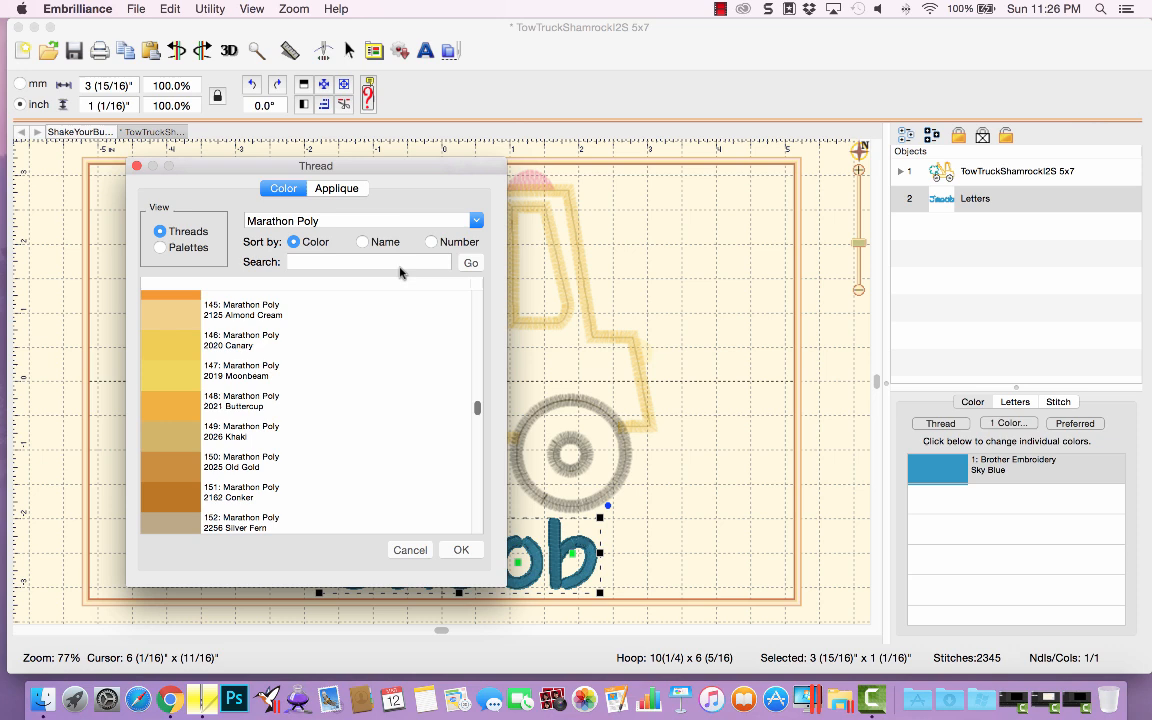
{"action": "left_click", "coordinate": [462, 221]}
{"action": "left_click", "coordinate": [462, 221]}
{"action": "left_click", "coordinate": [462, 221]}
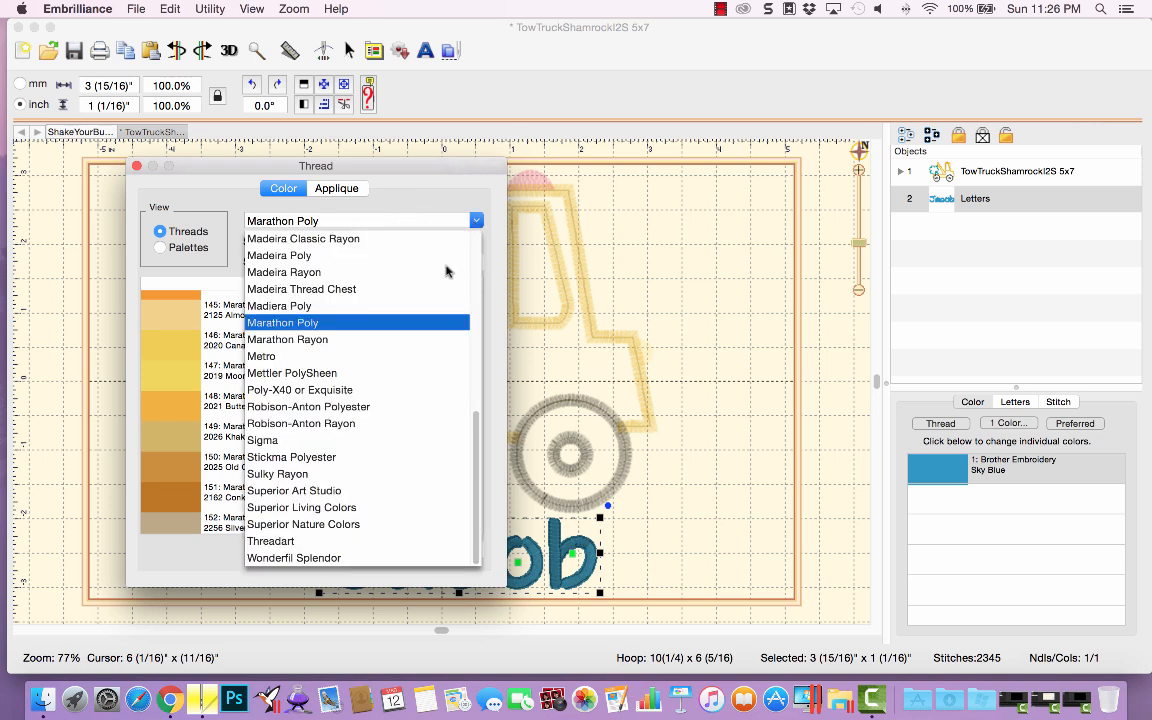
{"action": "left_click", "coordinate": [431, 201]}
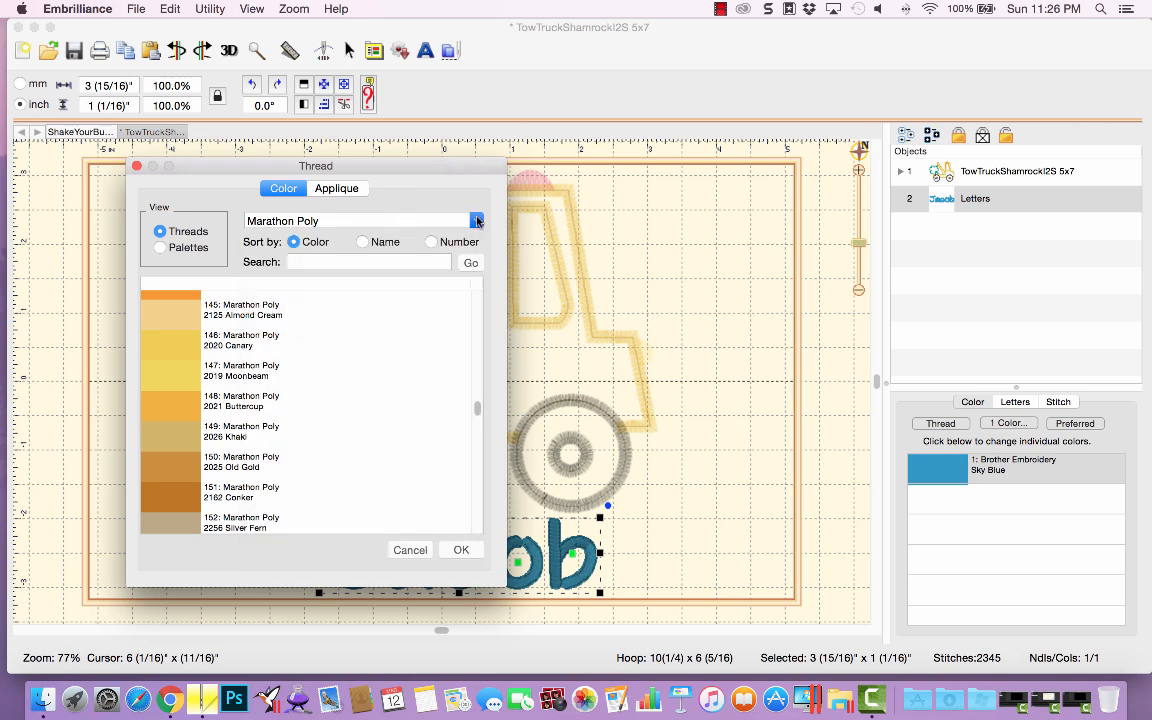
Step: Set the name lettering's thread to Brother Embroidery Teal Green from the current page palette, and deselect the lettering
{"action": "left_click", "coordinate": [160, 249]}
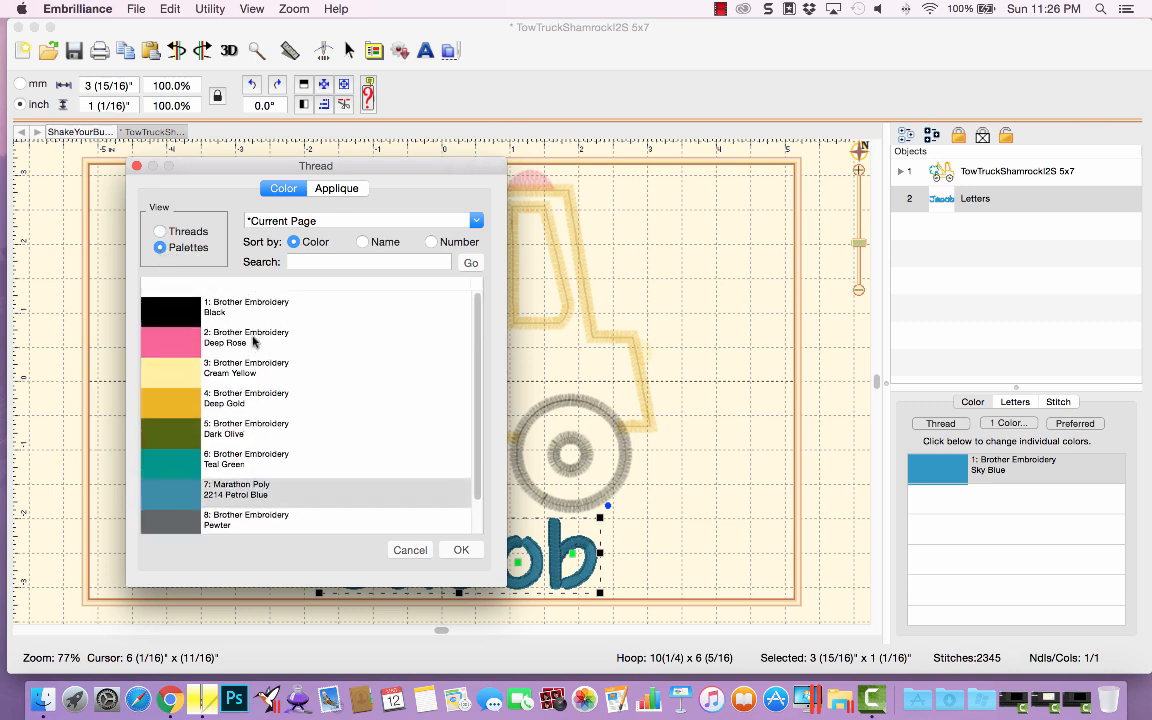
{"action": "scroll", "coordinate": [253, 340], "scroll_direction": "down", "scroll_amount": 1}
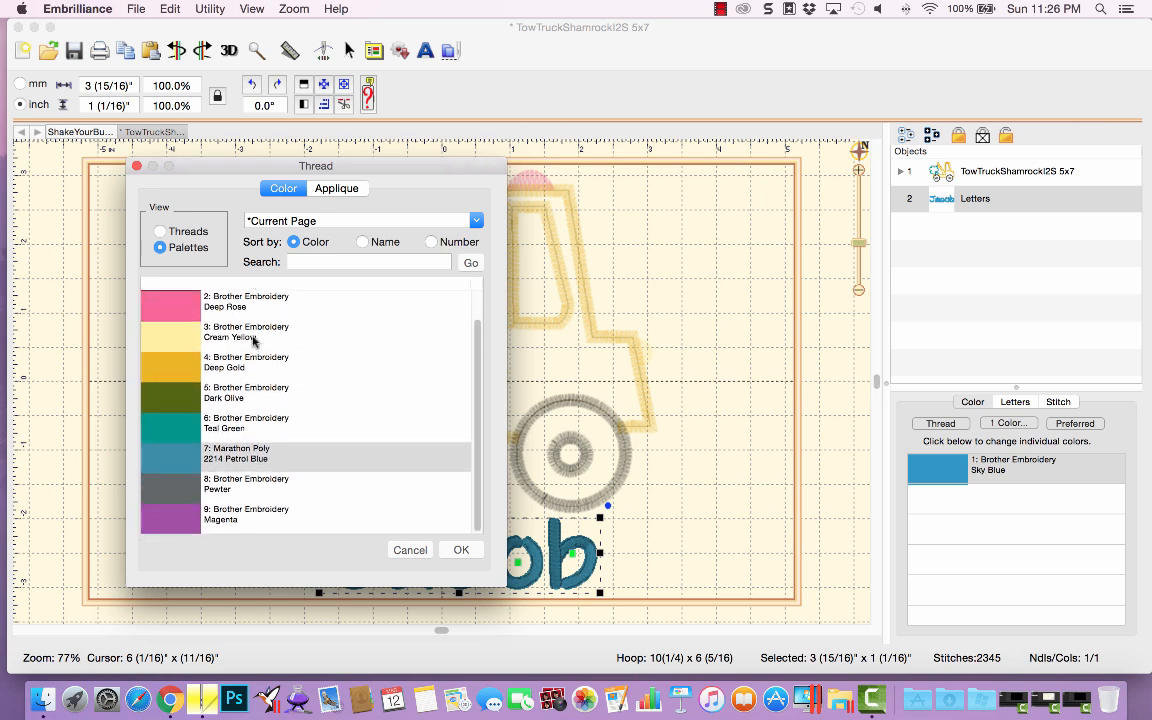
{"action": "left_click", "coordinate": [174, 432]}
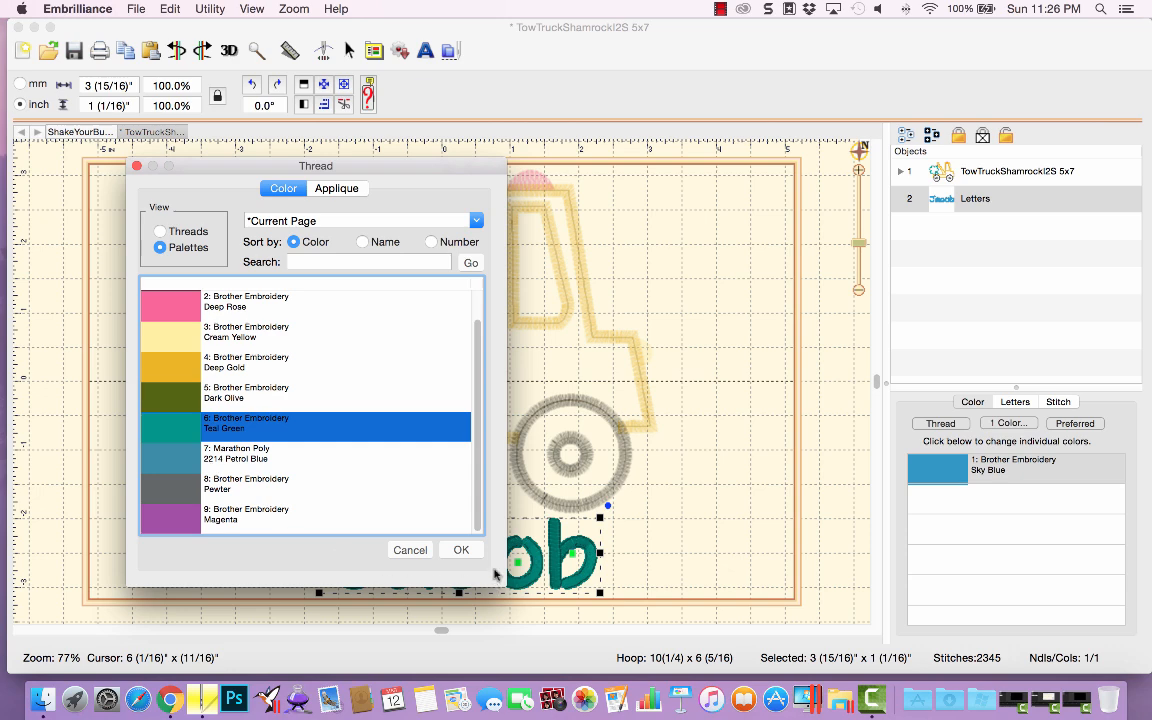
{"action": "left_click", "coordinate": [459, 549]}
{"action": "left_click", "coordinate": [613, 543]}
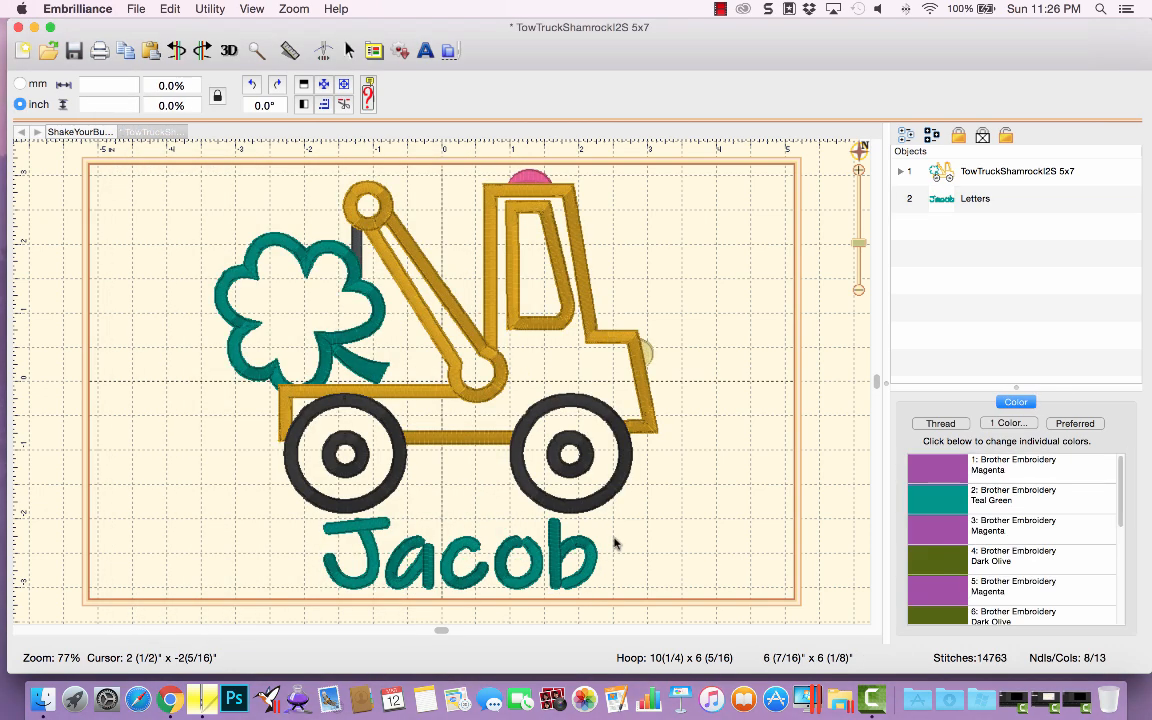
Step: Select the tow truck and the name lettering together and open the alignment options clear of the design
{"action": "left_click", "coordinate": [1028, 174]}
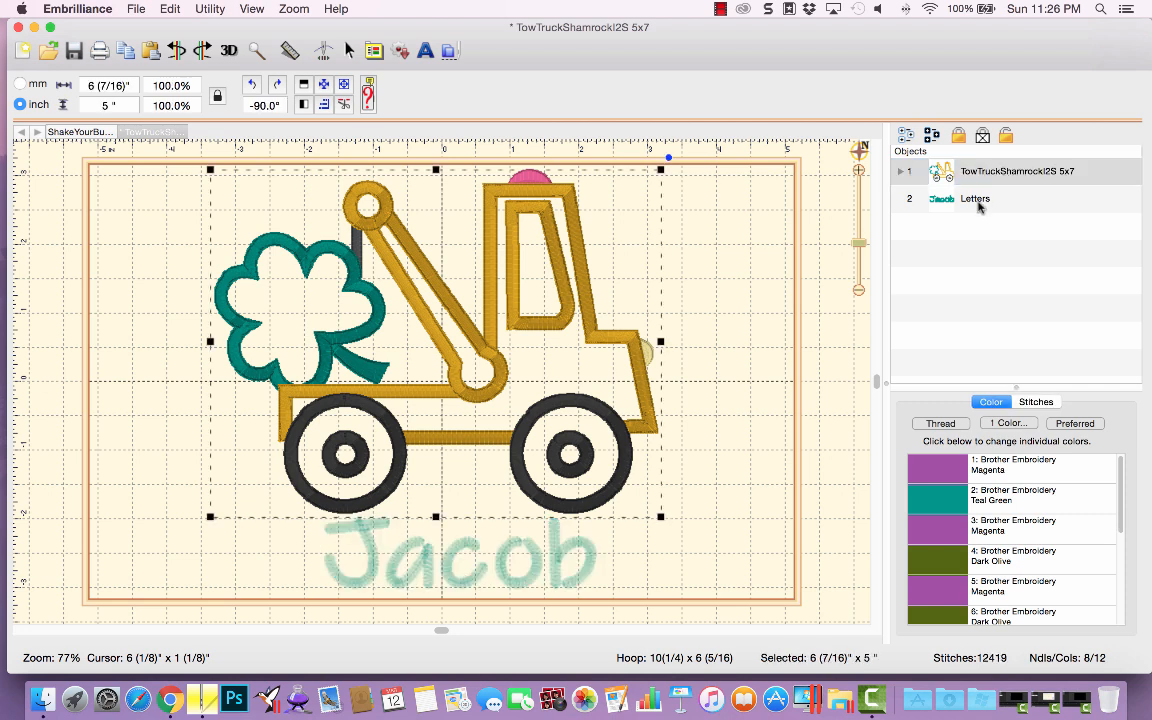
{"action": "left_click", "coordinate": [979, 206], "text": "shift"}
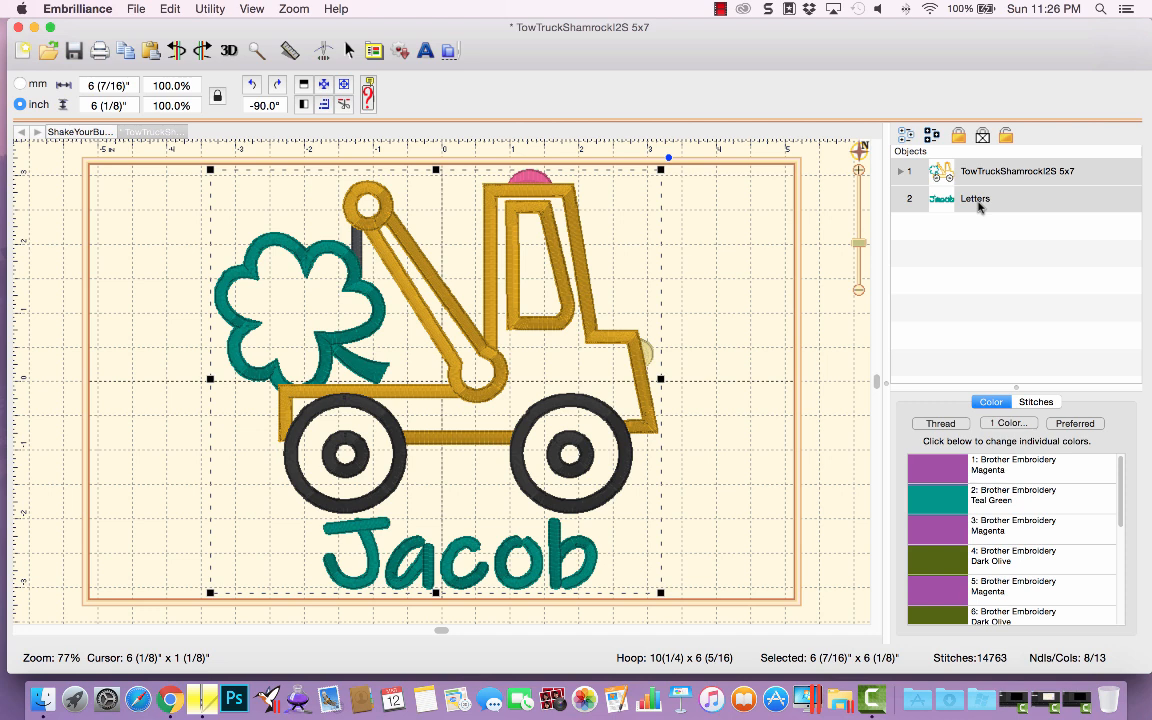
{"action": "left_click", "coordinate": [323, 106]}
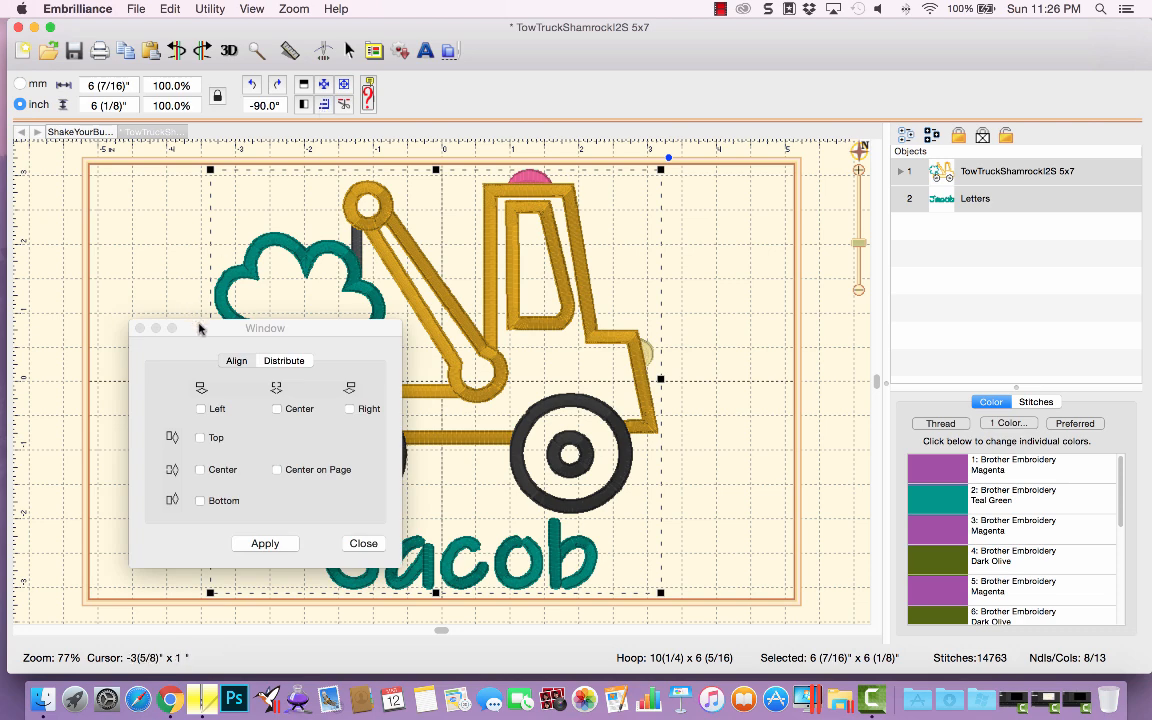
{"action": "left_click_drag", "start_coordinate": [199, 328], "coordinate": [806, 83]}
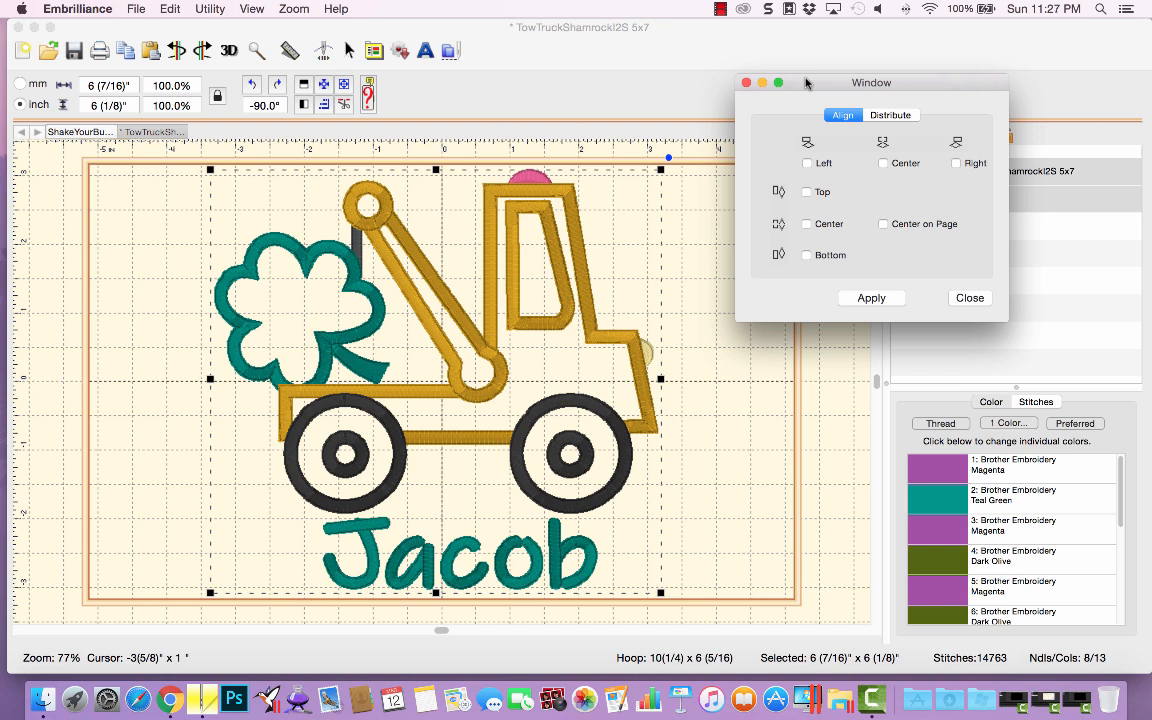
Step: Align the tow truck and name lettering by their left edges and then by their right edges
{"action": "left_click", "coordinate": [807, 163]}
{"action": "left_click", "coordinate": [869, 298]}
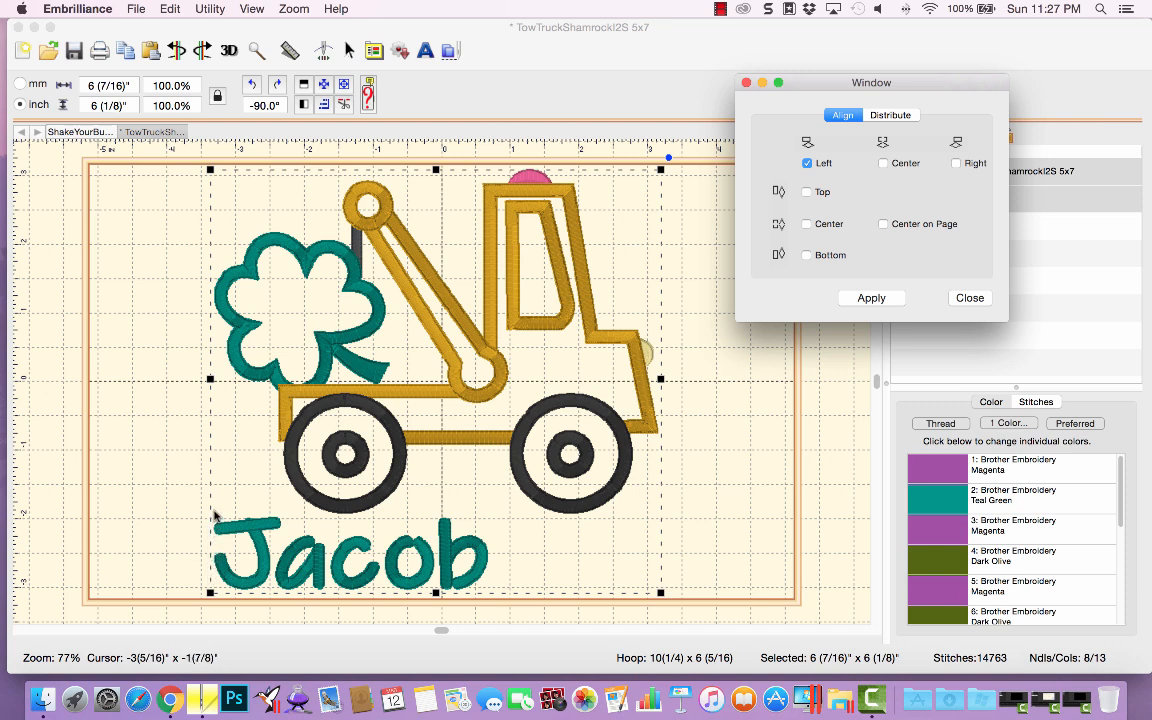
{"action": "left_click", "coordinate": [957, 164]}
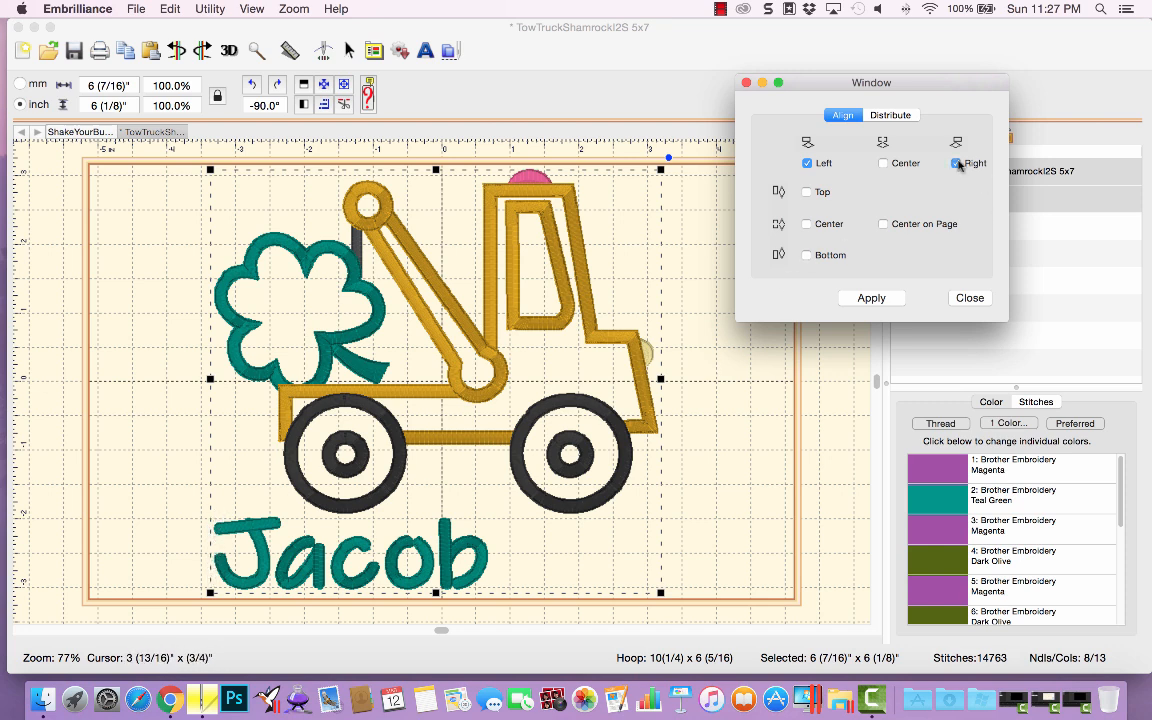
{"action": "left_click", "coordinate": [889, 300]}
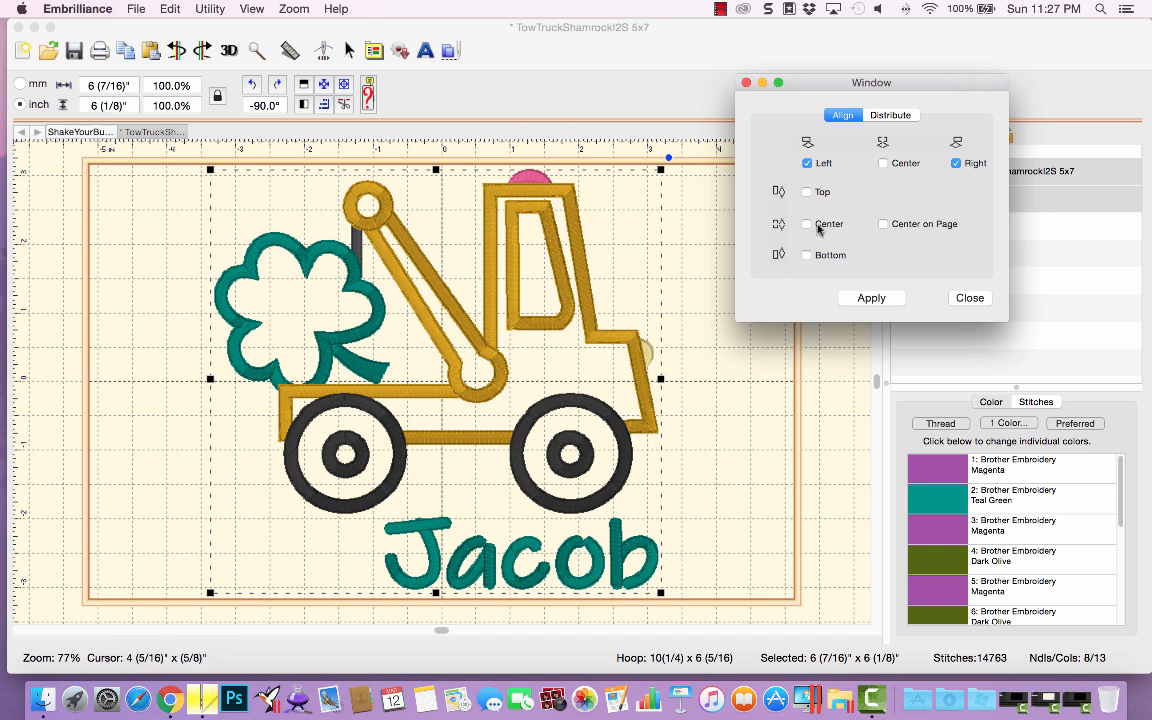
Step: Center the name lettering horizontally beneath the tow truck
{"action": "left_click", "coordinate": [883, 163]}
{"action": "left_click", "coordinate": [872, 299]}
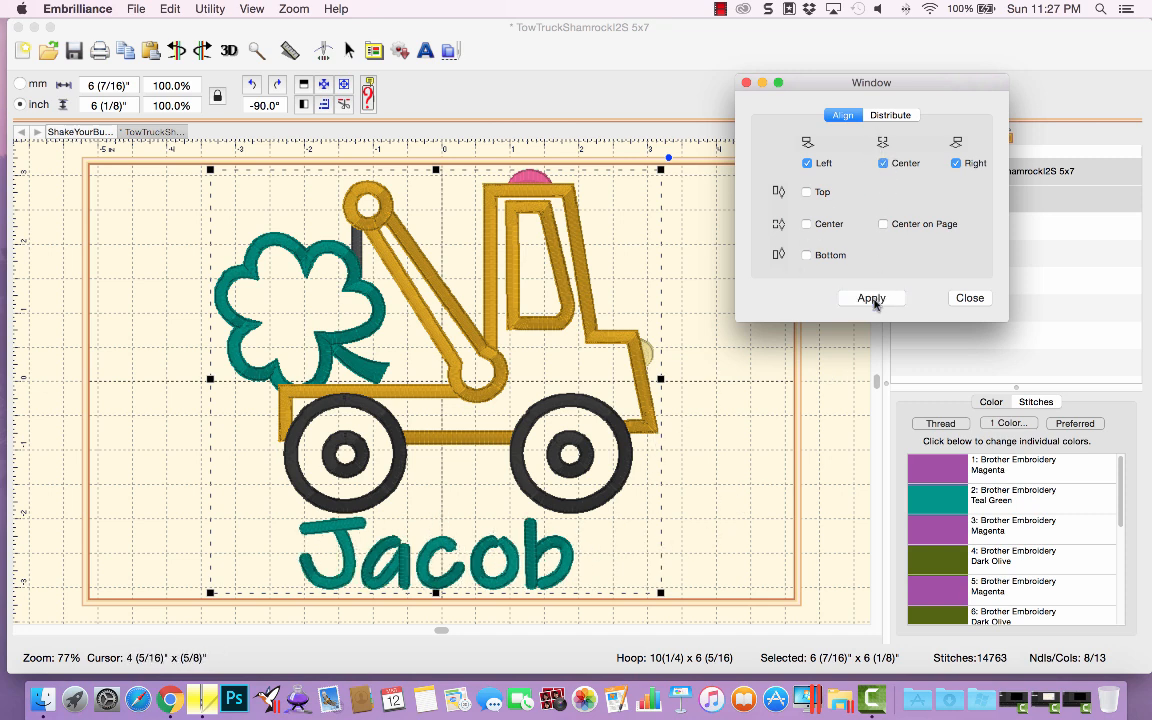
Step: Align the tow truck and name lettering by their top edges and then by their vertical centers
{"action": "left_click", "coordinate": [806, 191]}
{"action": "left_click", "coordinate": [870, 298]}
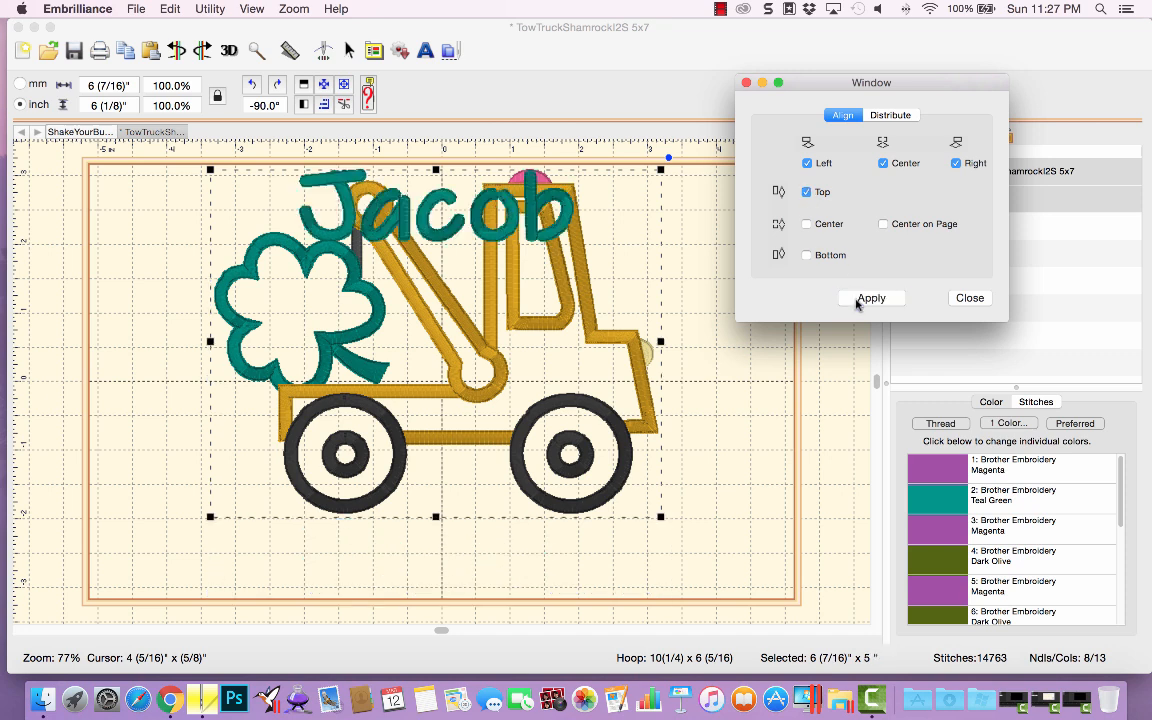
{"action": "left_click", "coordinate": [806, 224]}
{"action": "left_click", "coordinate": [868, 298]}
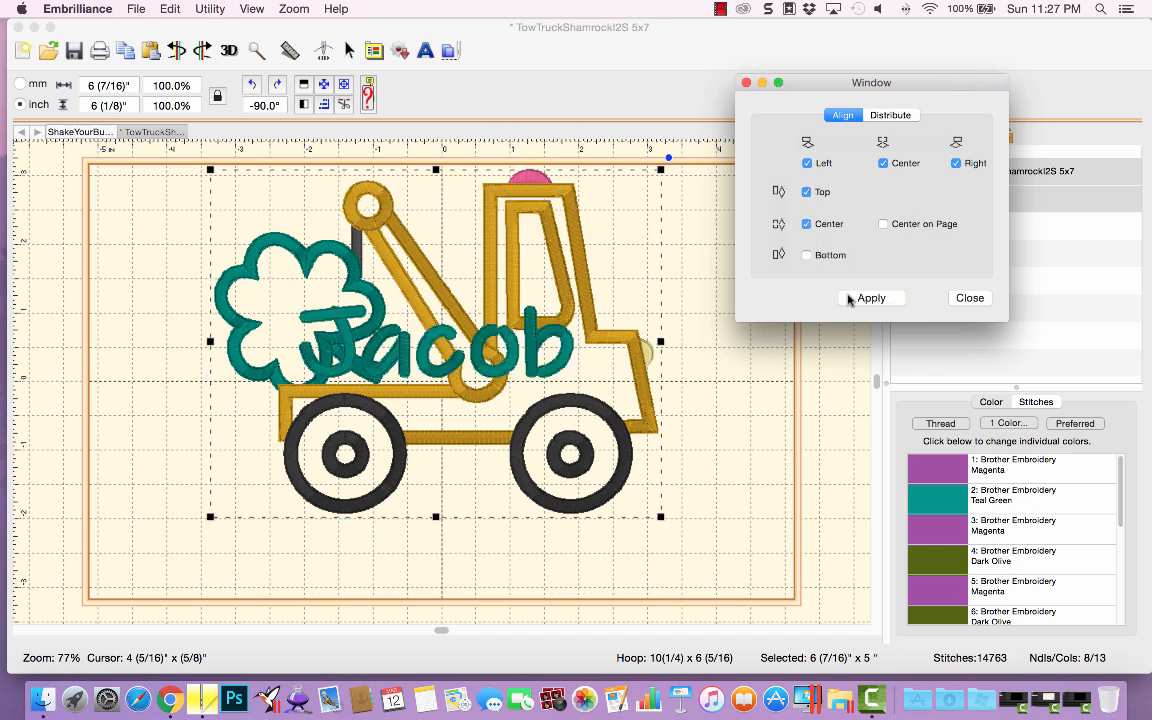
Step: Align the tow truck and name lettering by their bottom edges, then clear the vertical alignment options and close the alignment window
{"action": "left_click", "coordinate": [806, 255]}
{"action": "left_click", "coordinate": [857, 300]}
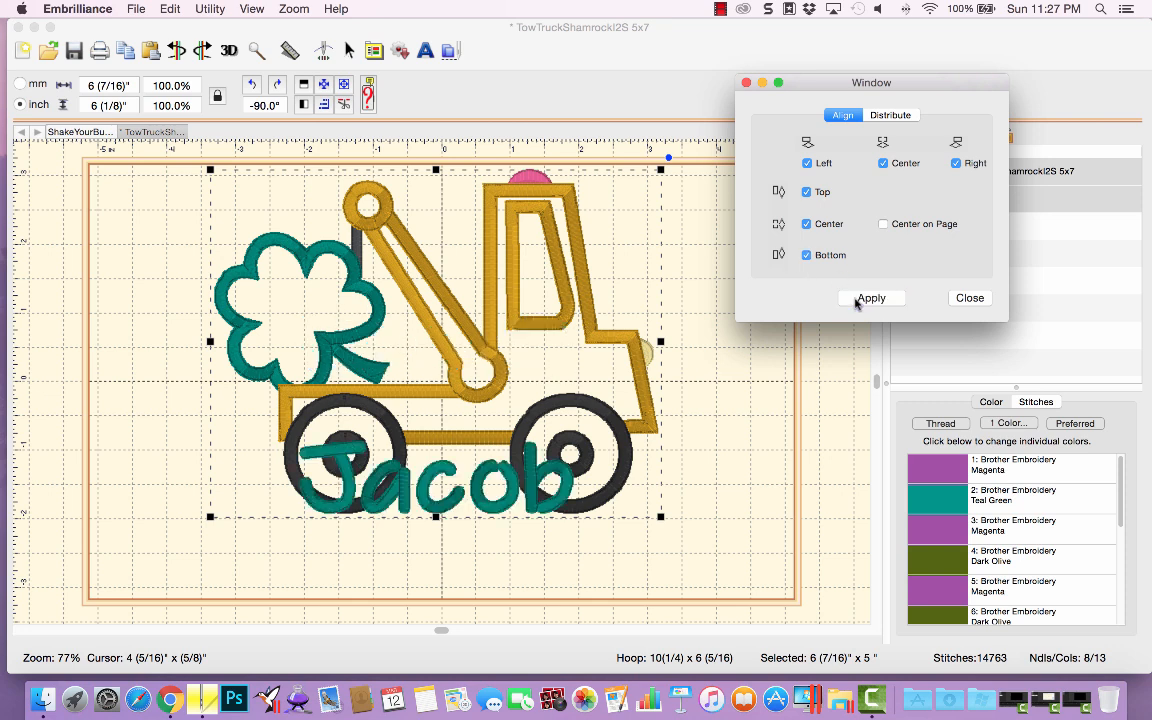
{"action": "left_click", "coordinate": [806, 255]}
{"action": "left_click", "coordinate": [806, 224]}
{"action": "left_click", "coordinate": [806, 192]}
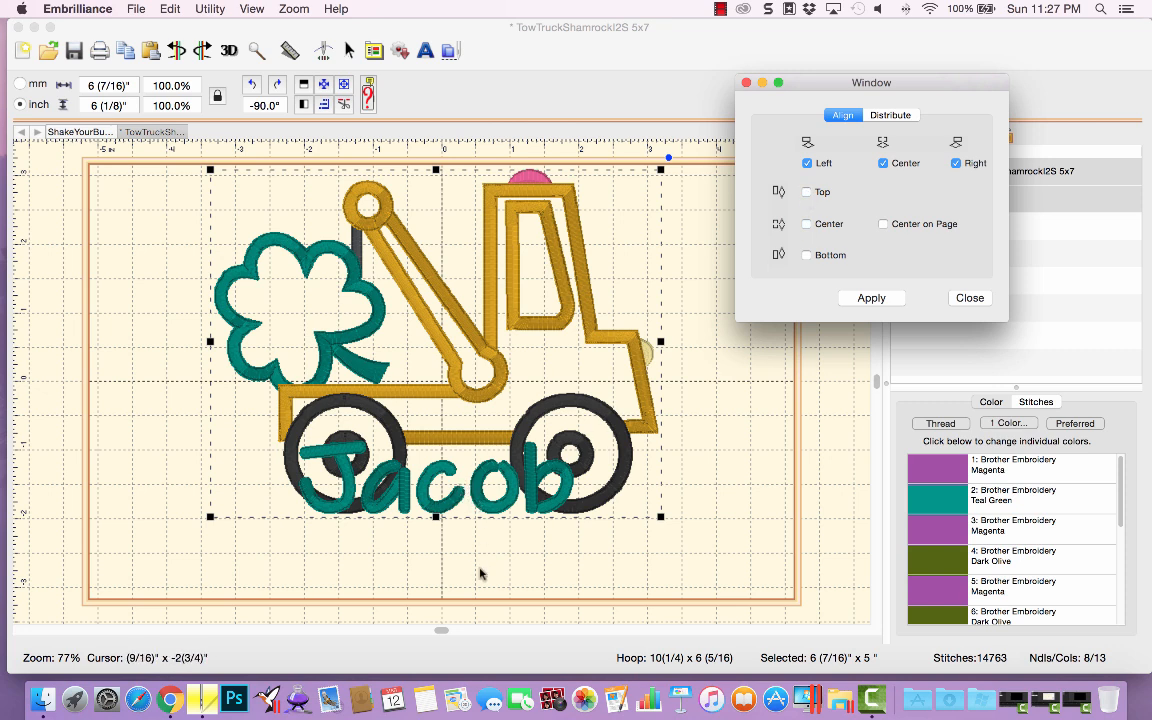
{"action": "left_click", "coordinate": [970, 299]}
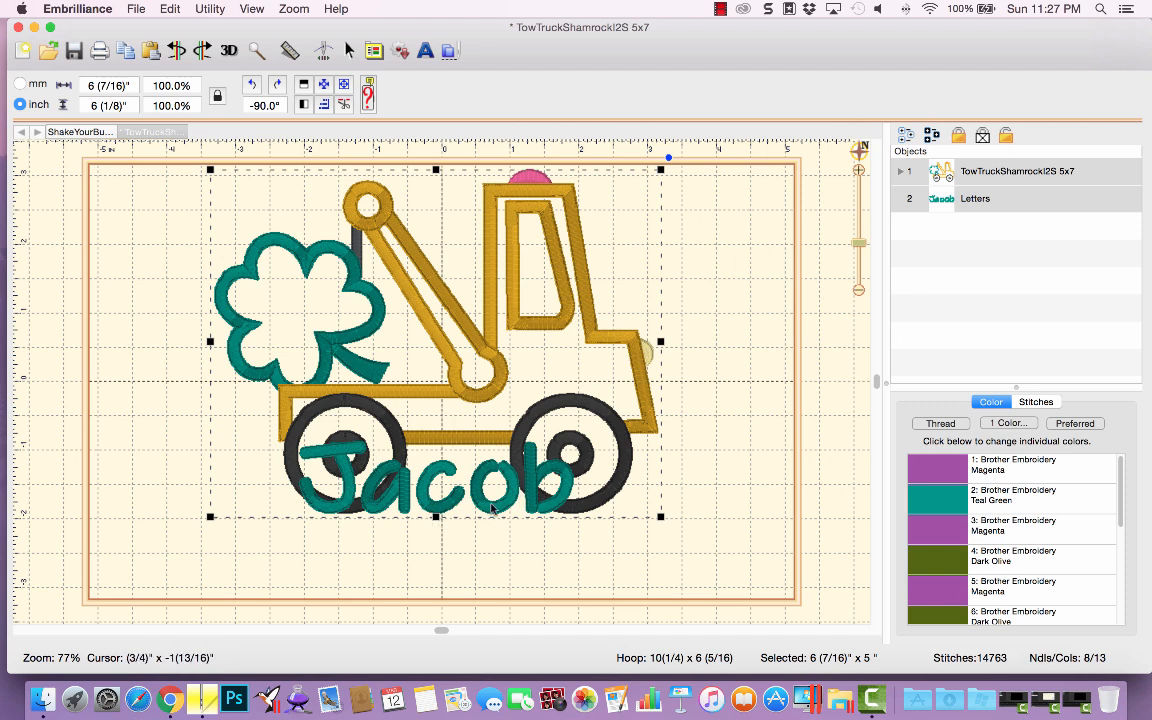
Step: Undo the vertical alignments so the name lettering sits horizontally centered beneath the tow truck again
{"action": "left_click", "coordinate": [176, 52]}
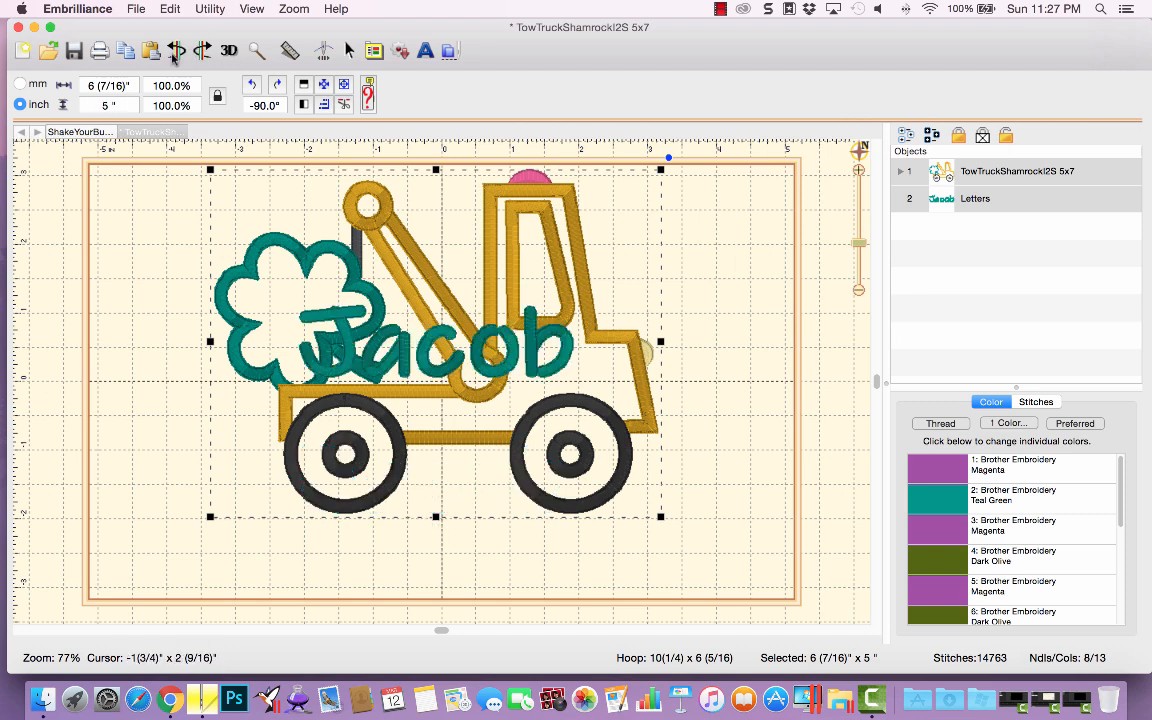
{"action": "left_click", "coordinate": [175, 53]}
{"action": "left_click", "coordinate": [175, 53]}
{"action": "left_click", "coordinate": [175, 53]}
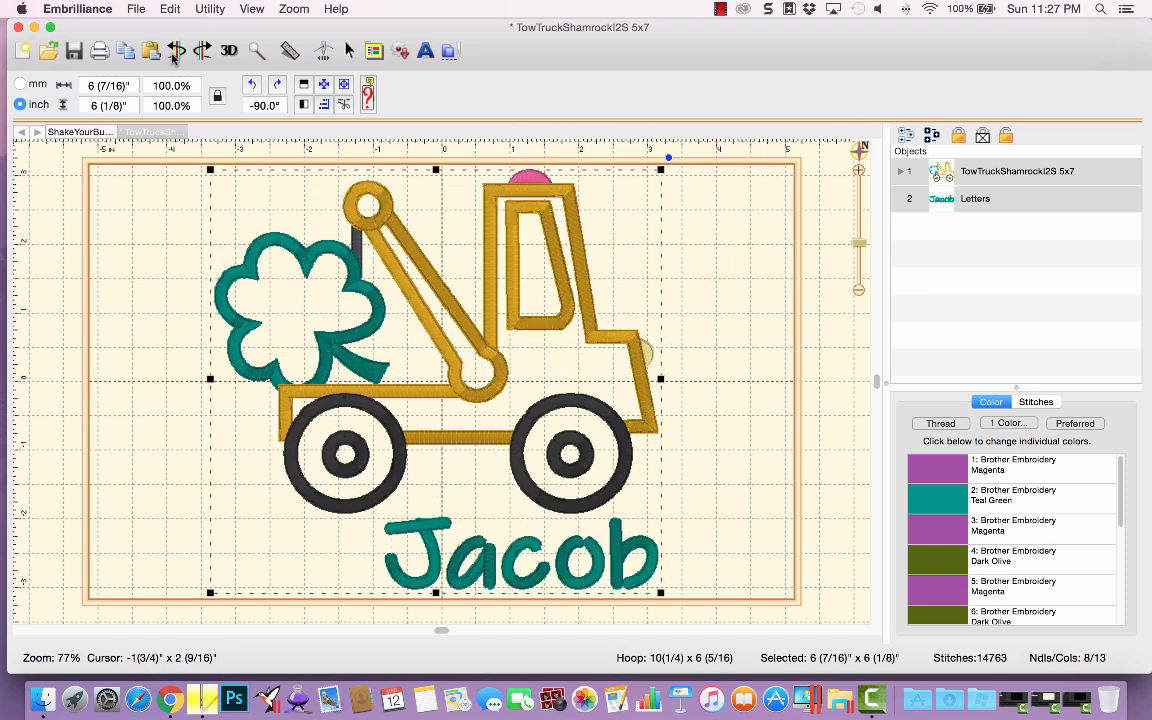
{"action": "left_click", "coordinate": [200, 52]}
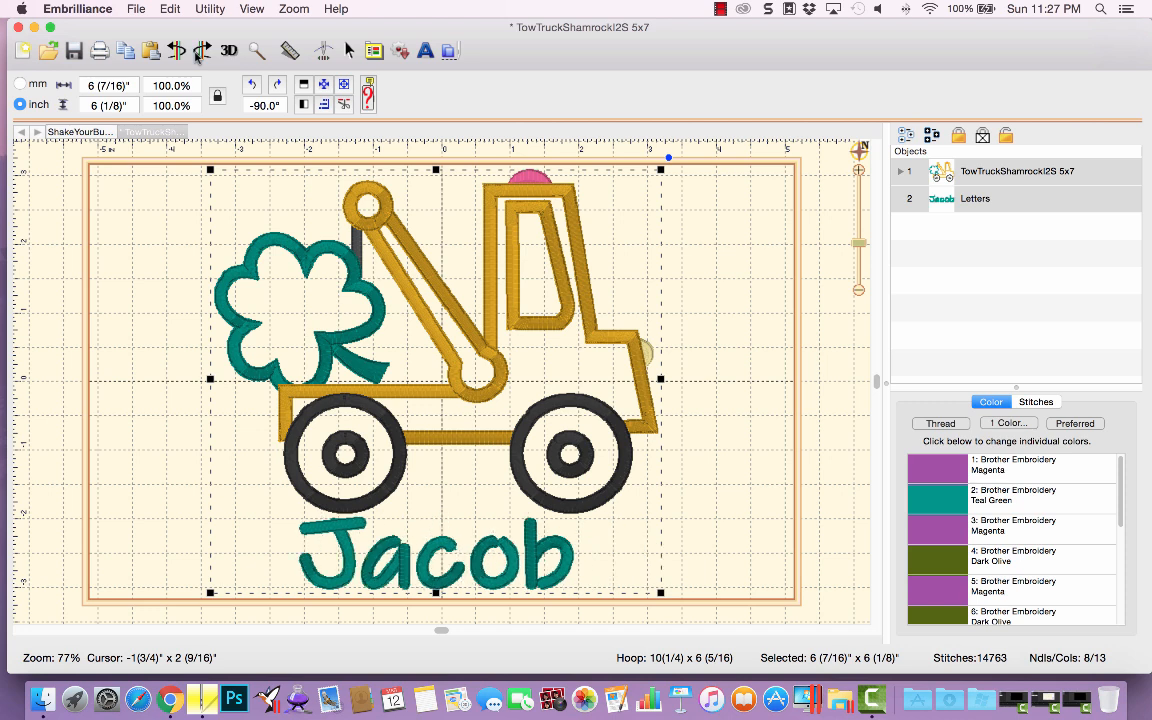
Step: Apply only horizontal center alignment to the tow truck and name lettering and close the alignment options
{"action": "left_click", "coordinate": [318, 106]}
{"action": "left_click", "coordinate": [257, 381]}
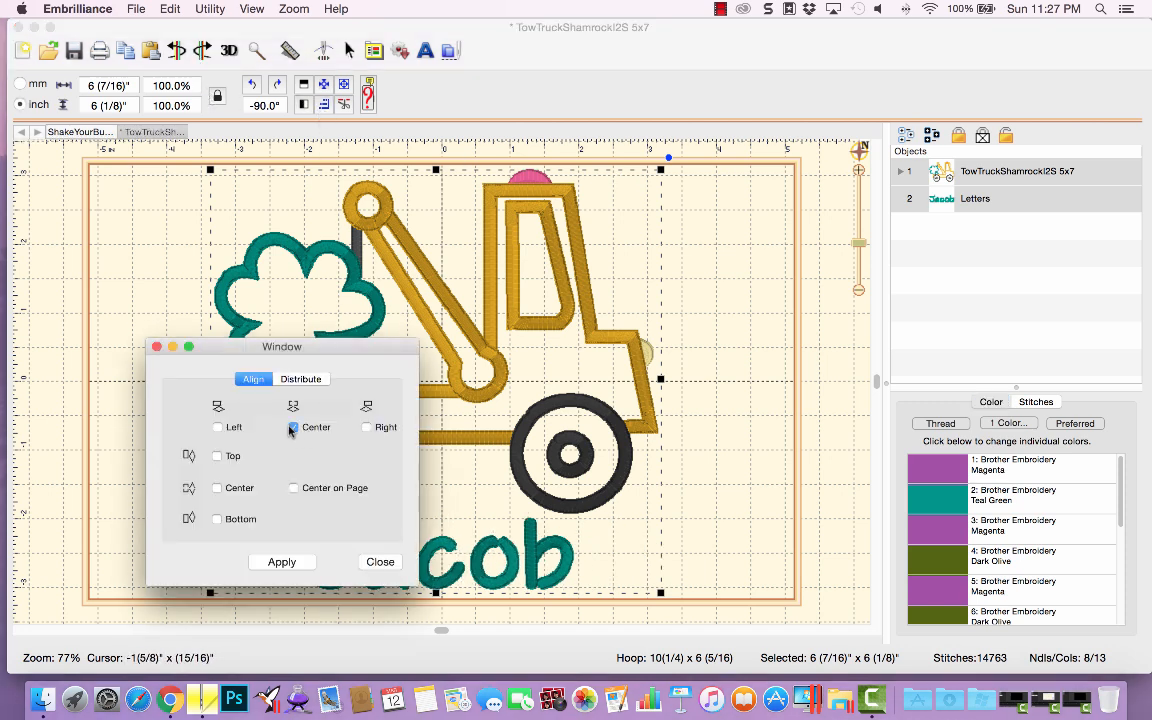
{"action": "left_click", "coordinate": [294, 428]}
{"action": "left_click", "coordinate": [301, 566]}
{"action": "left_click", "coordinate": [386, 566]}
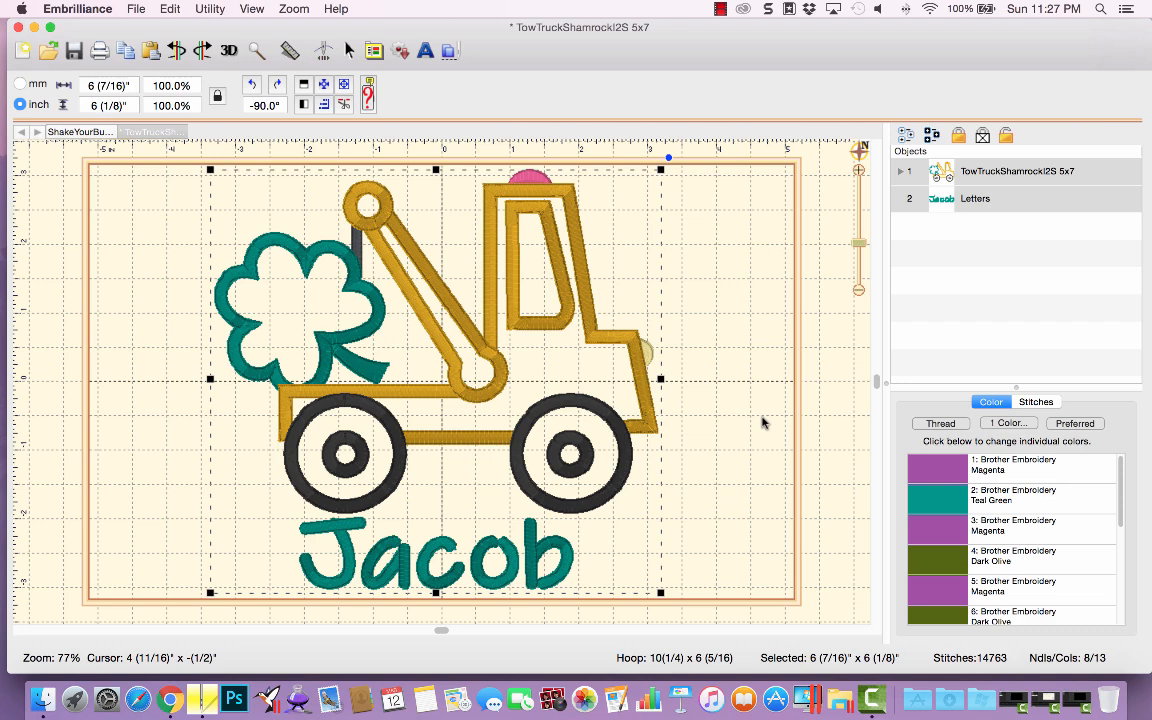
Step: Center the combined tow truck and name lettering in the hoop and deselect them
{"action": "left_click", "coordinate": [323, 86]}
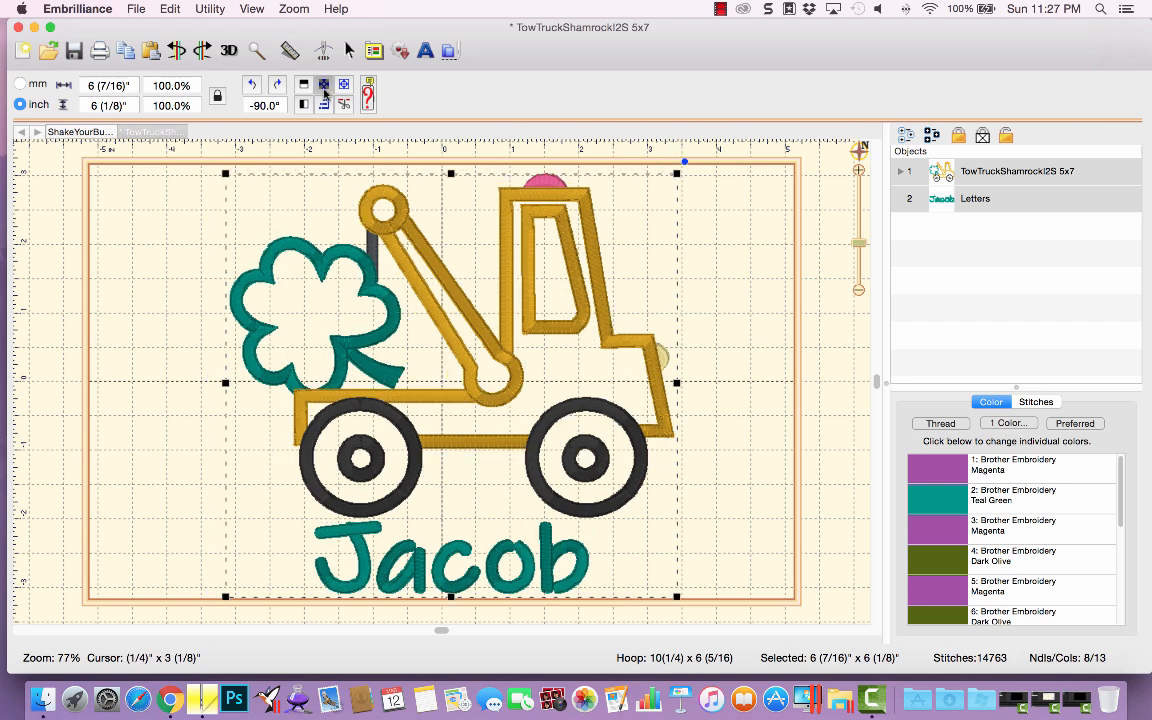
{"action": "left_click", "coordinate": [323, 86]}
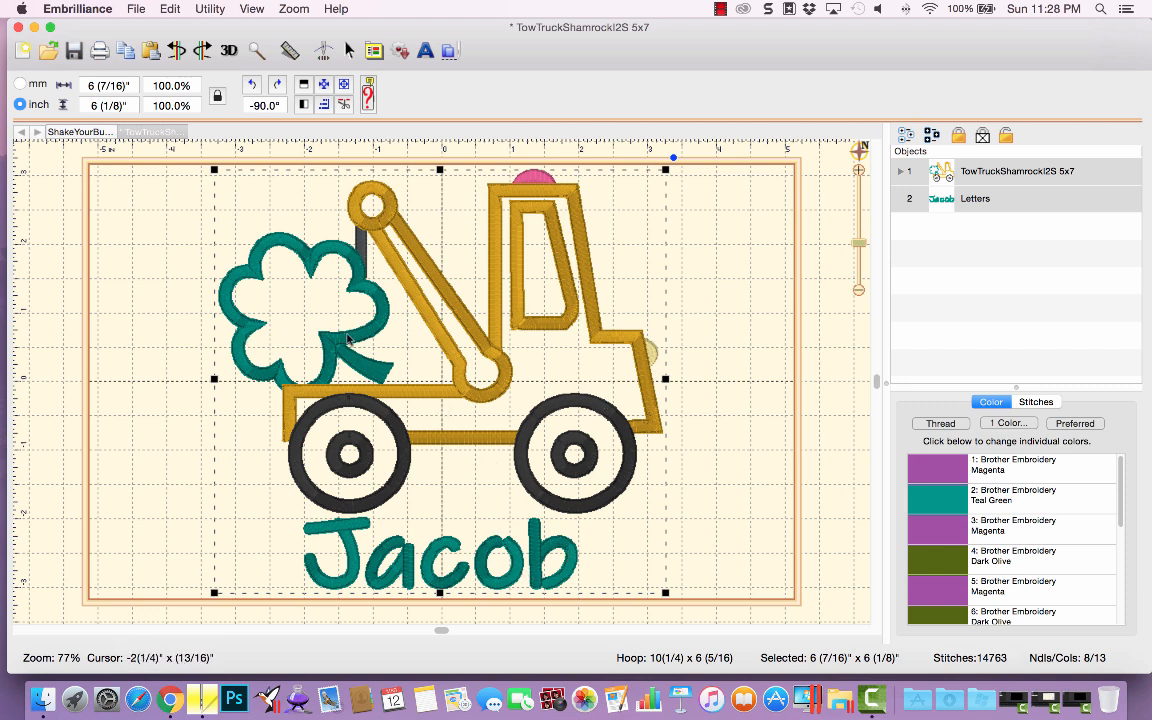
{"action": "left_click", "coordinate": [713, 409]}
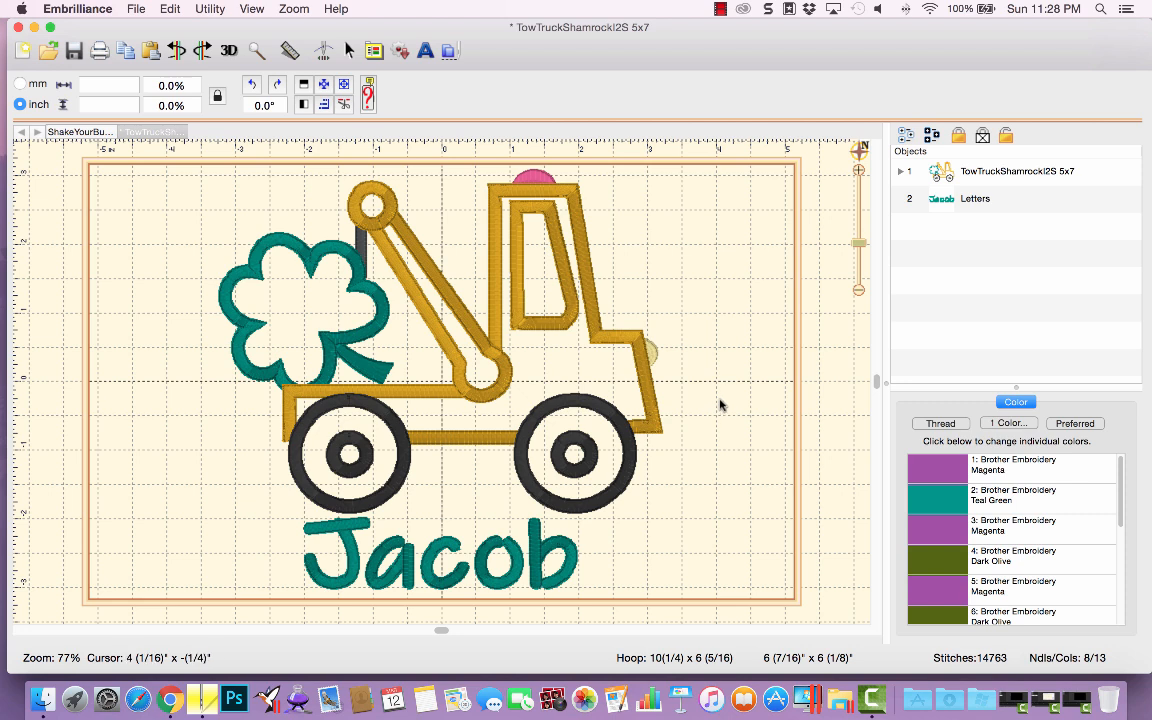
Step: Hide the grid and the hoop outline to judge the design's balance by eye
{"action": "key", "text": "g"}
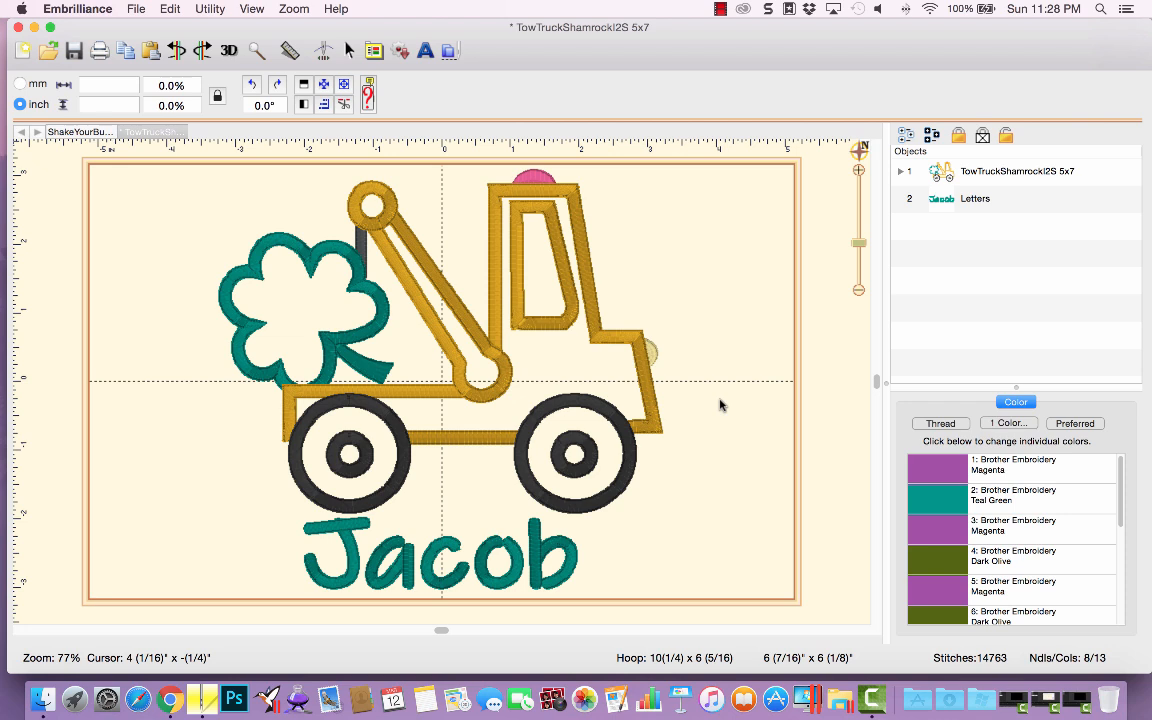
{"action": "key", "text": "h"}
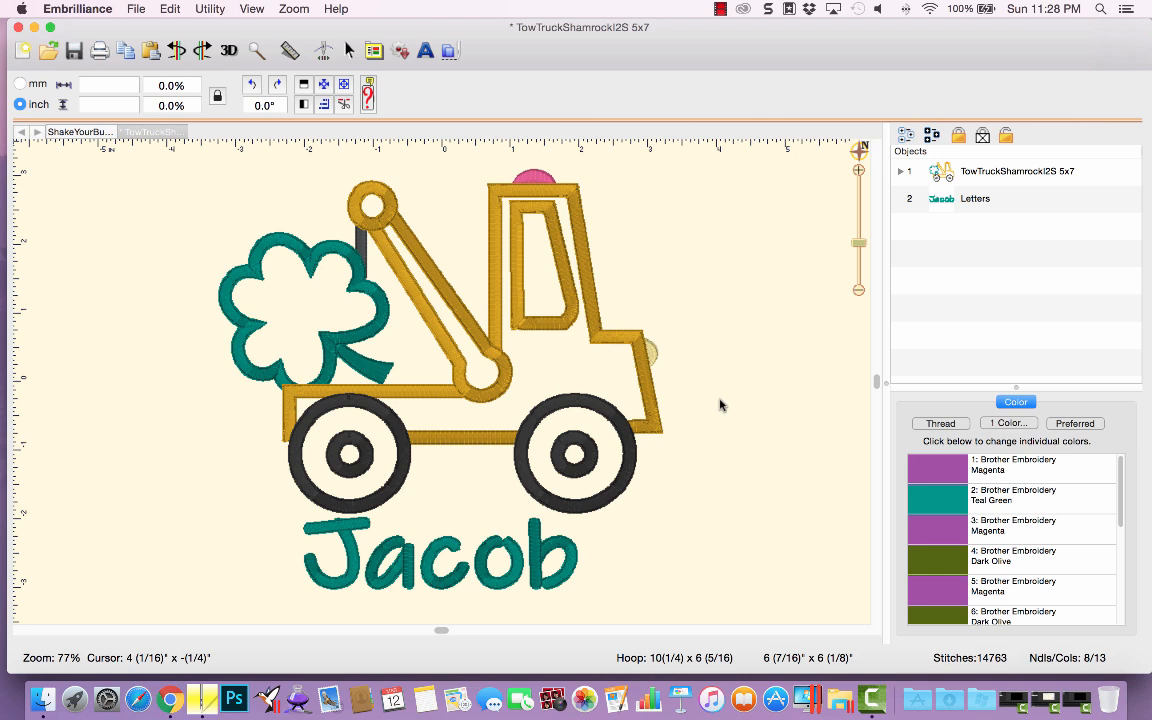
{"action": "key", "text": "super+e"}
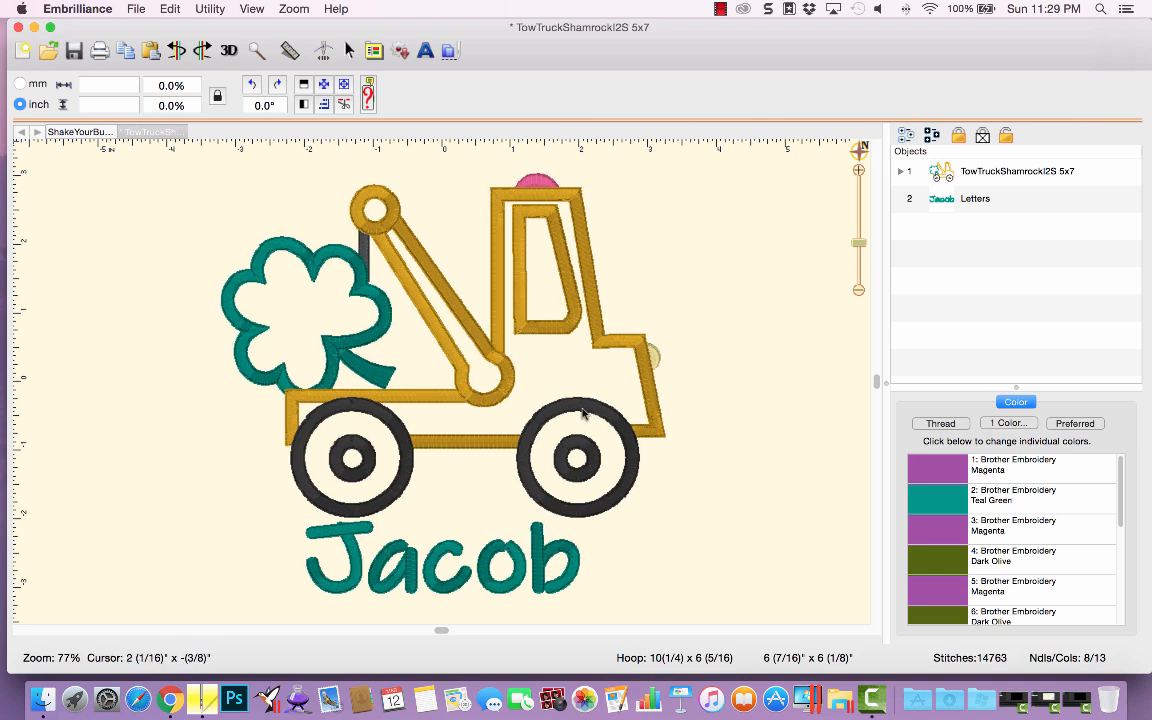
Step: Shift the tow truck about 5/16 inch left above the name lettering and show the grid and hoop again
{"action": "left_click_drag", "start_coordinate": [585, 413], "coordinate": [559, 413]}
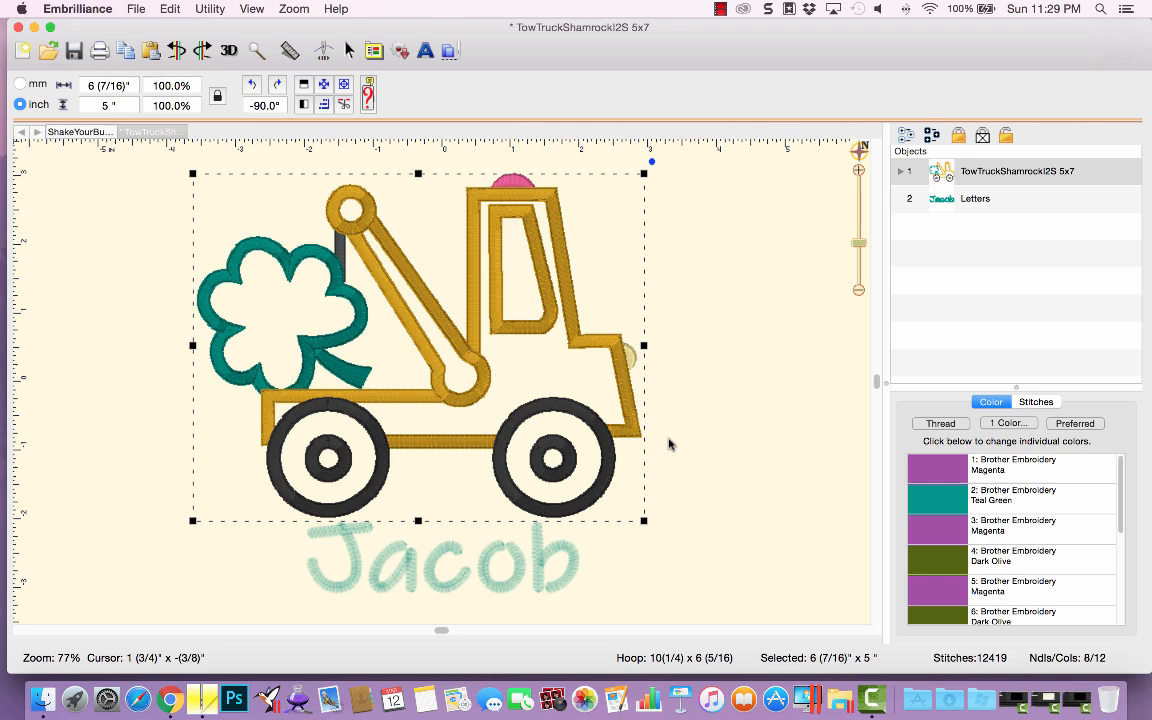
{"action": "left_click", "coordinate": [760, 453]}
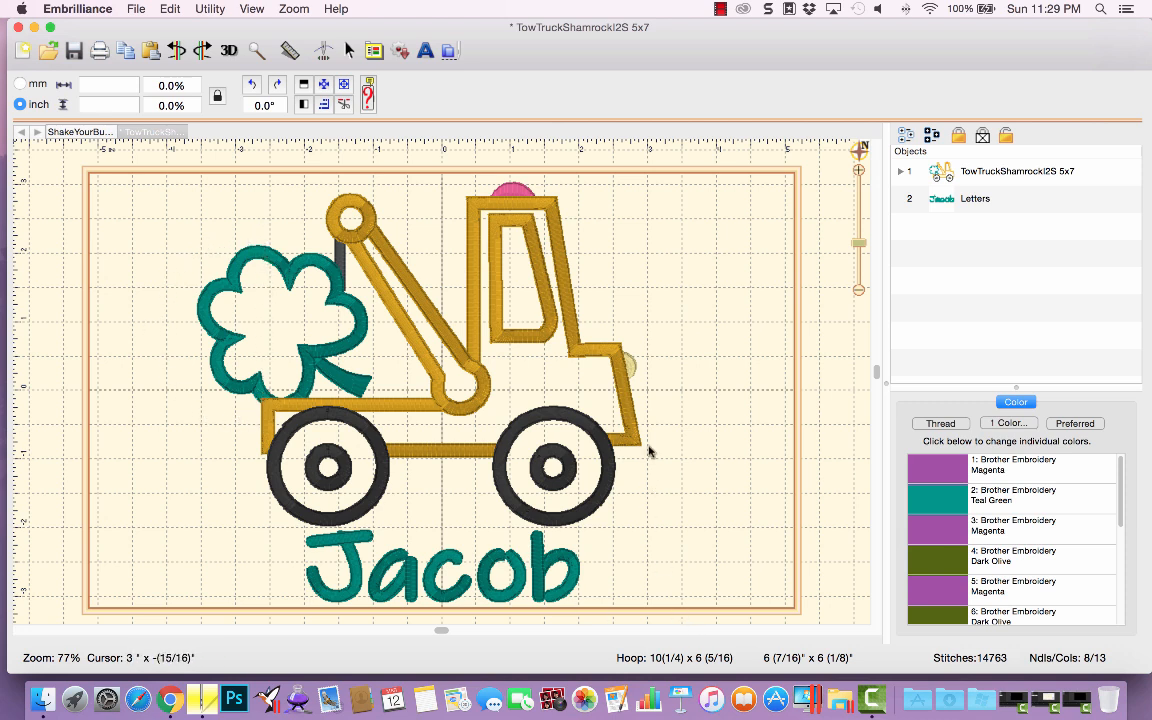
{"action": "left_click", "coordinate": [1018, 176]}
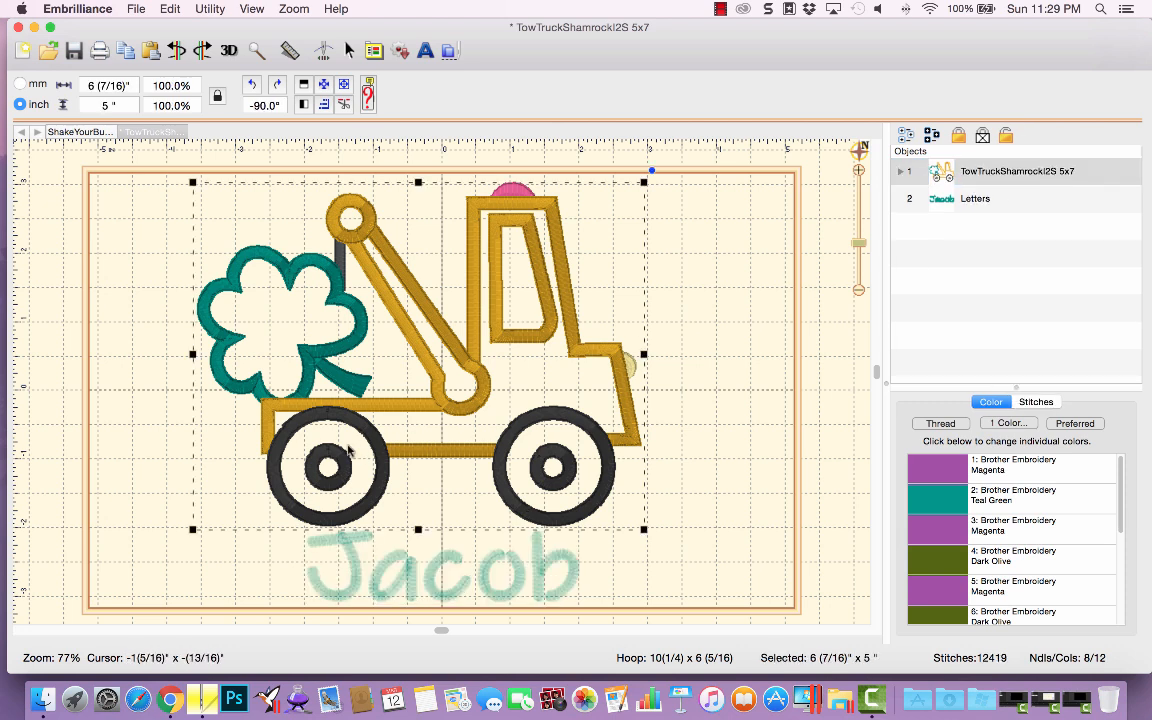
{"action": "scroll", "coordinate": [263, 432], "scroll_direction": "down", "scroll_amount": 1}
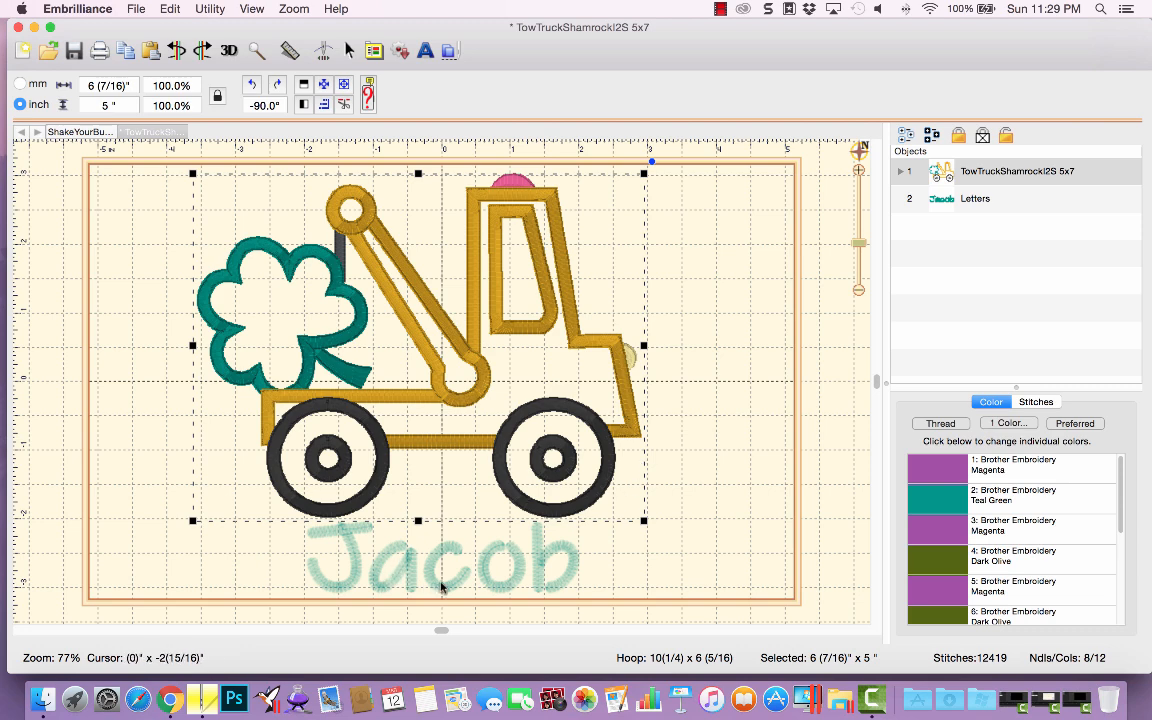
{"action": "left_click", "coordinate": [442, 586]}
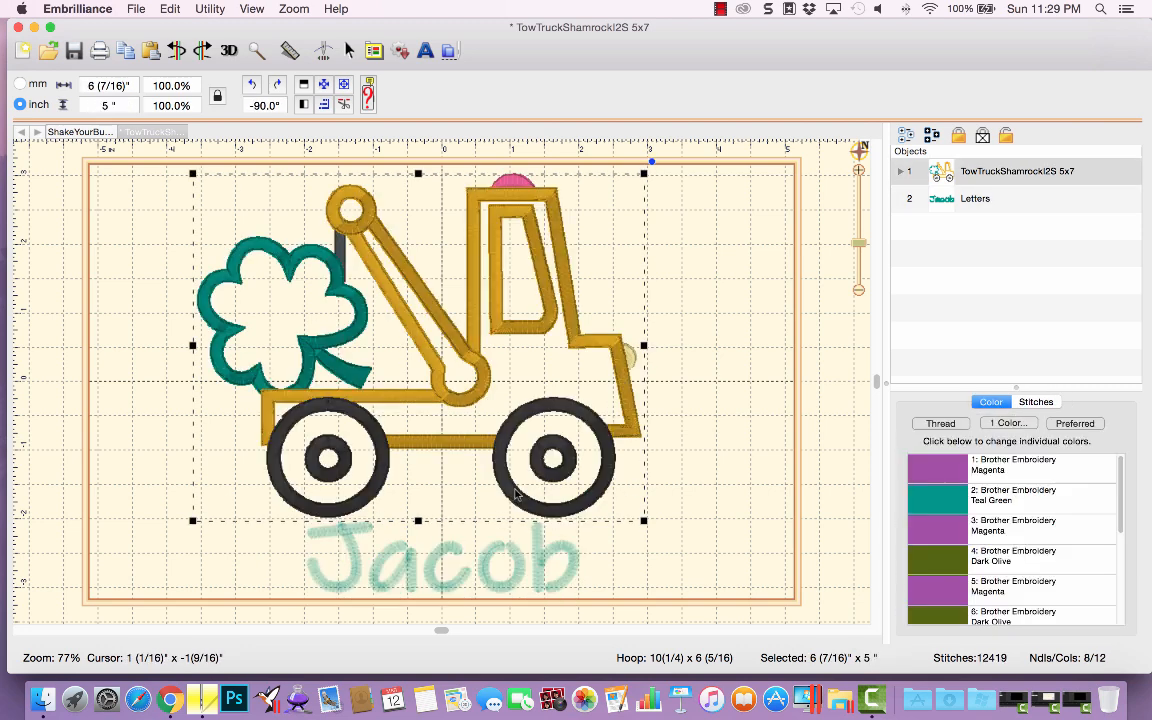
{"action": "left_click", "coordinate": [466, 443]}
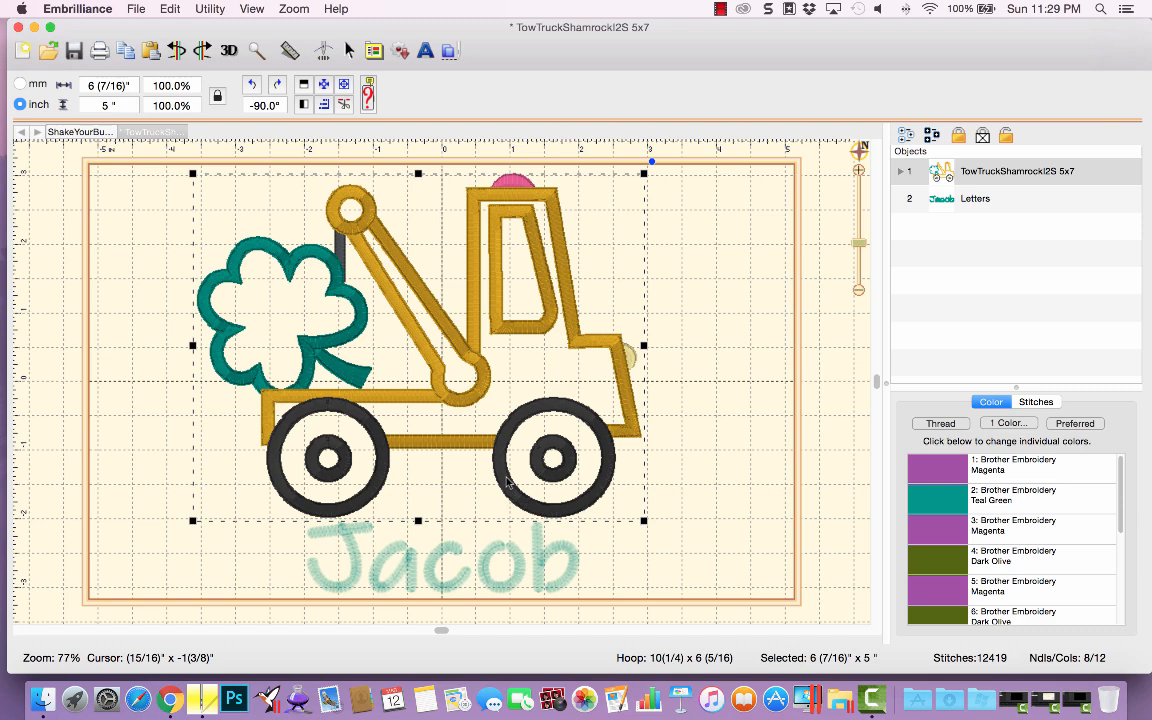
{"action": "left_click_drag", "start_coordinate": [507, 477], "coordinate": [507, 478]}
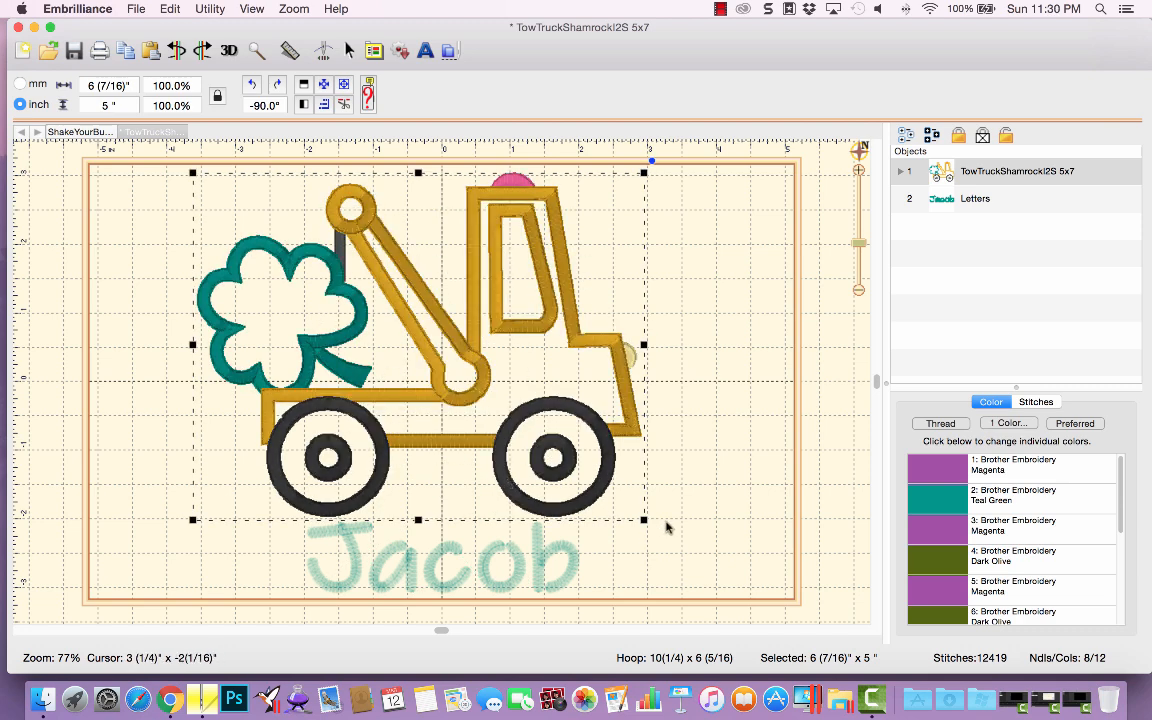
{"action": "left_click", "coordinate": [687, 531]}
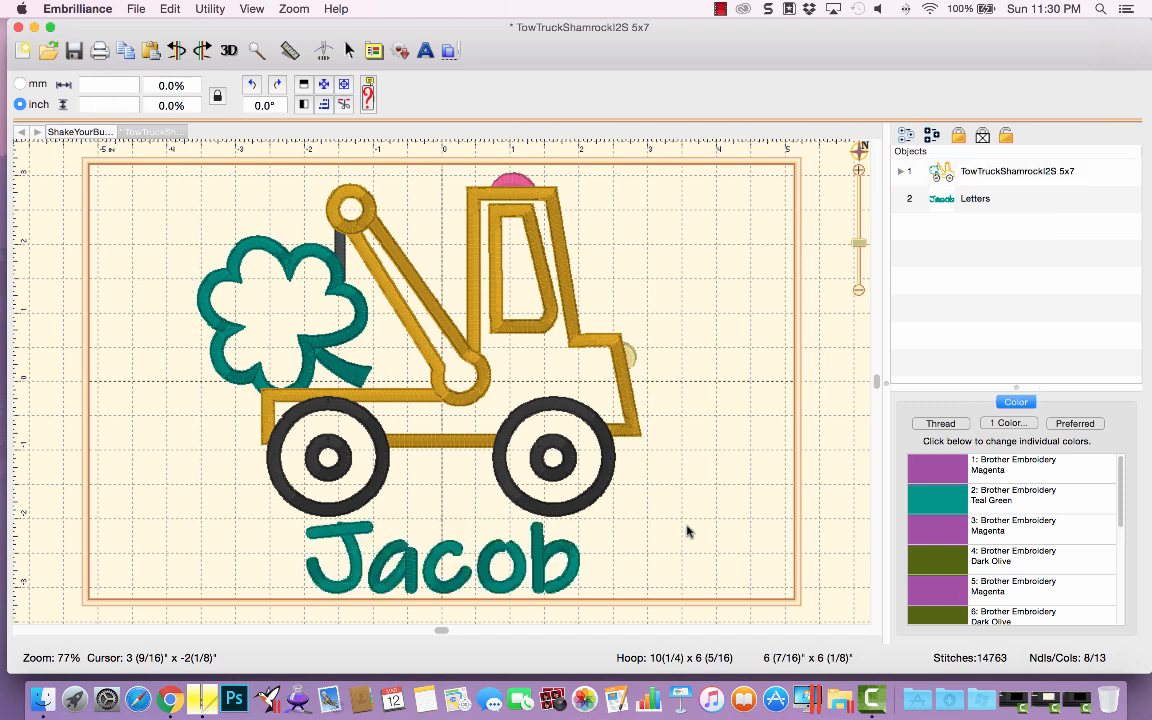
Step: Start saving new stitch and working files, naming them with the name from the lettering followed by ShamrockTruck
{"action": "scroll", "coordinate": [687, 531], "scroll_direction": "up", "scroll_amount": 1}
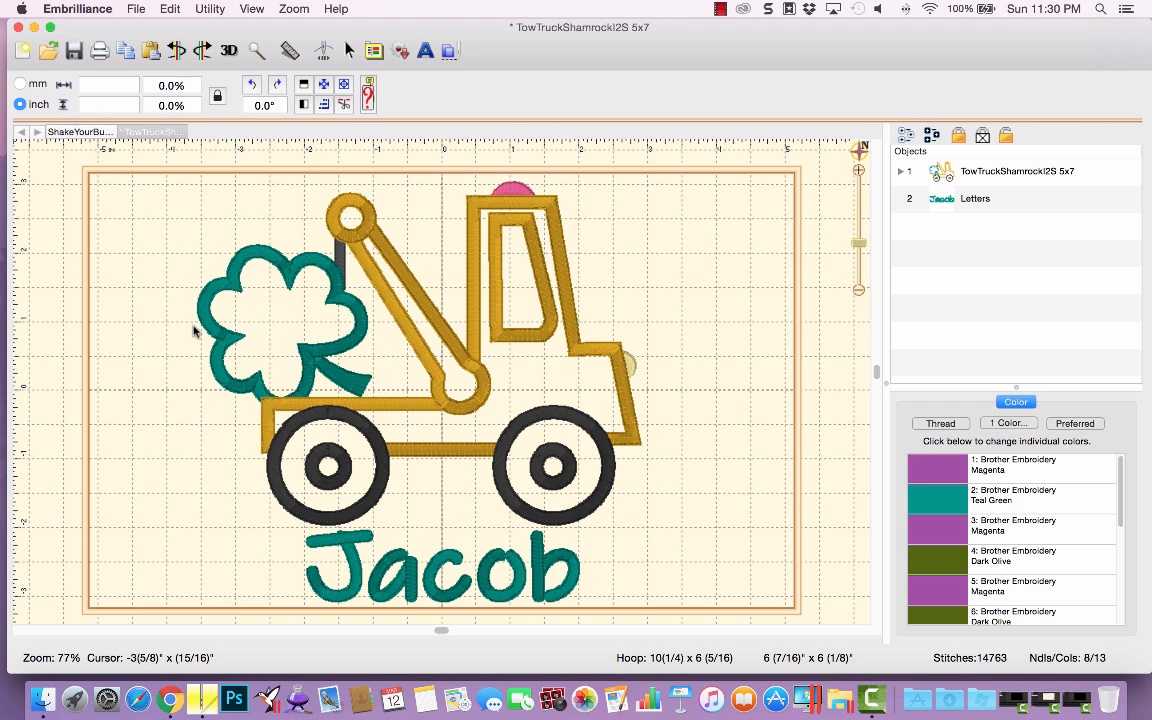
{"action": "scroll", "coordinate": [182, 300], "scroll_direction": "up", "scroll_amount": 2}
{"action": "left_click", "coordinate": [134, 9]}
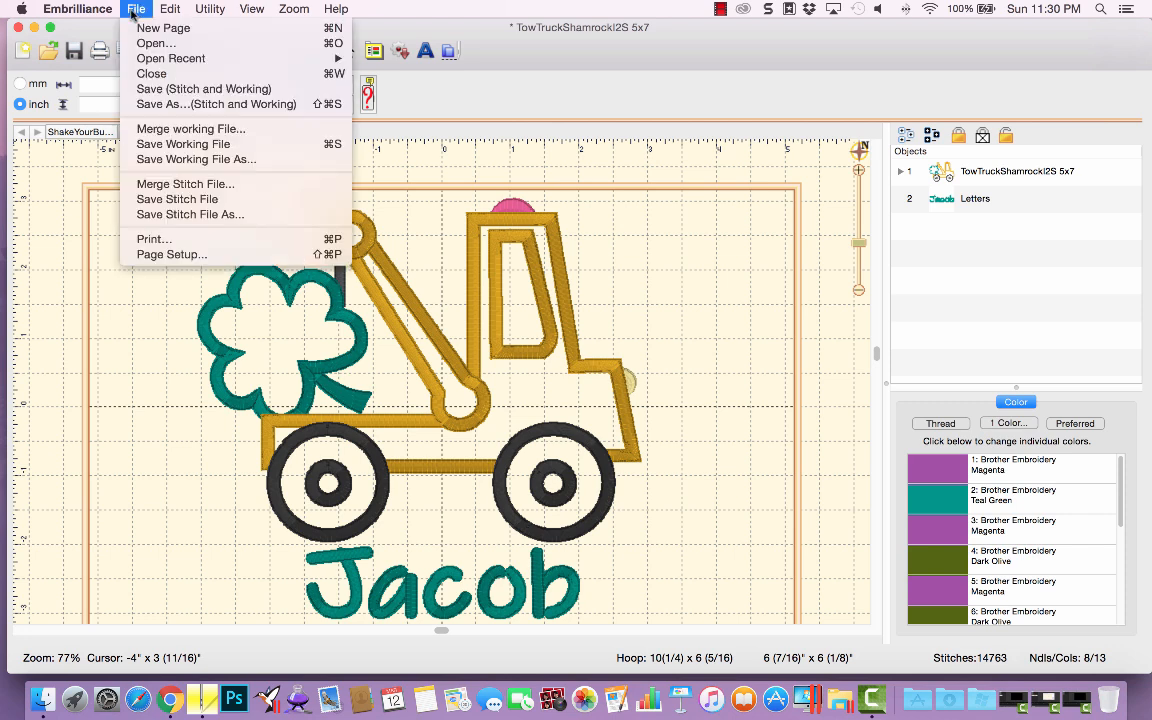
{"action": "left_click", "coordinate": [152, 104]}
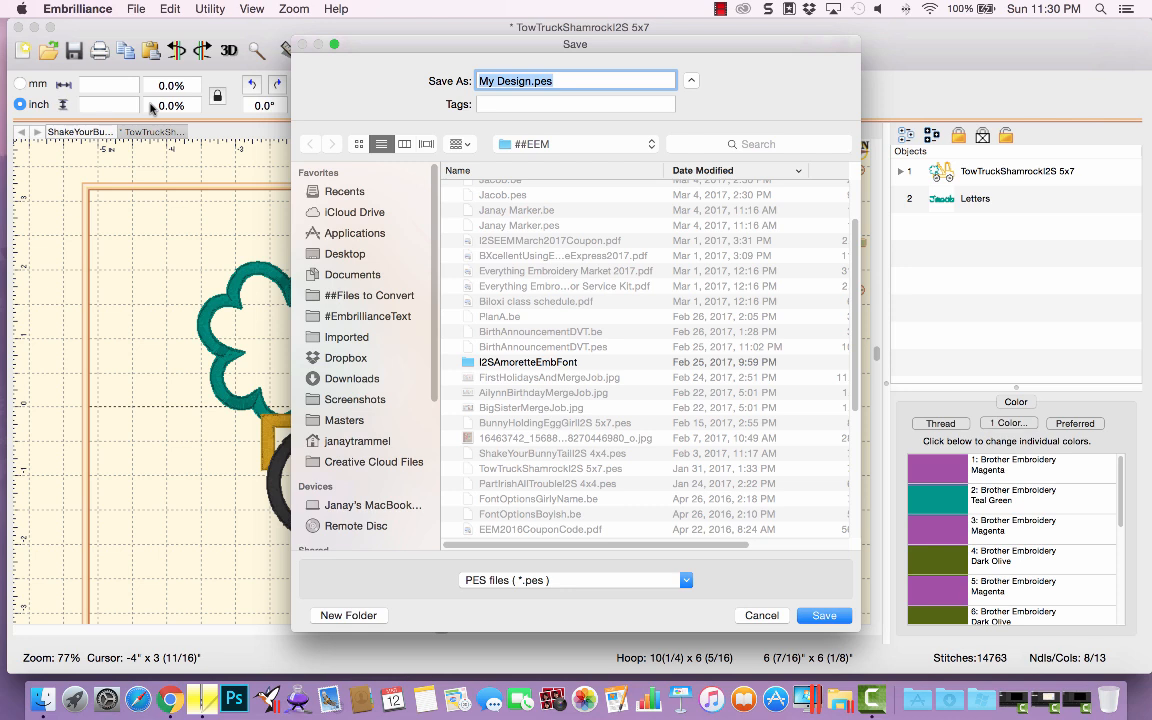
{"action": "left_click", "coordinate": [529, 80]}
{"action": "left_click_drag", "start_coordinate": [529, 80], "coordinate": [430, 79]}
{"action": "type", "text": "Jaco"}
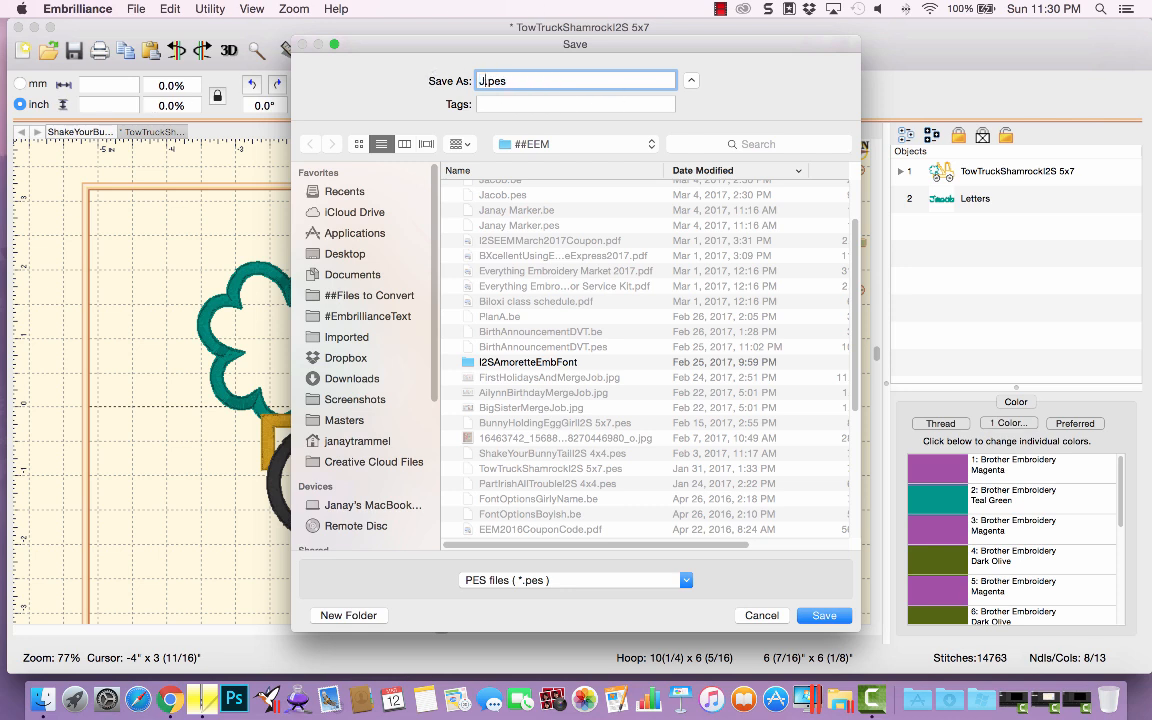
{"action": "type", "text": "bSham"}
{"action": "key", "text": "BackSpace"}
{"action": "type", "text": "mrockTru"}
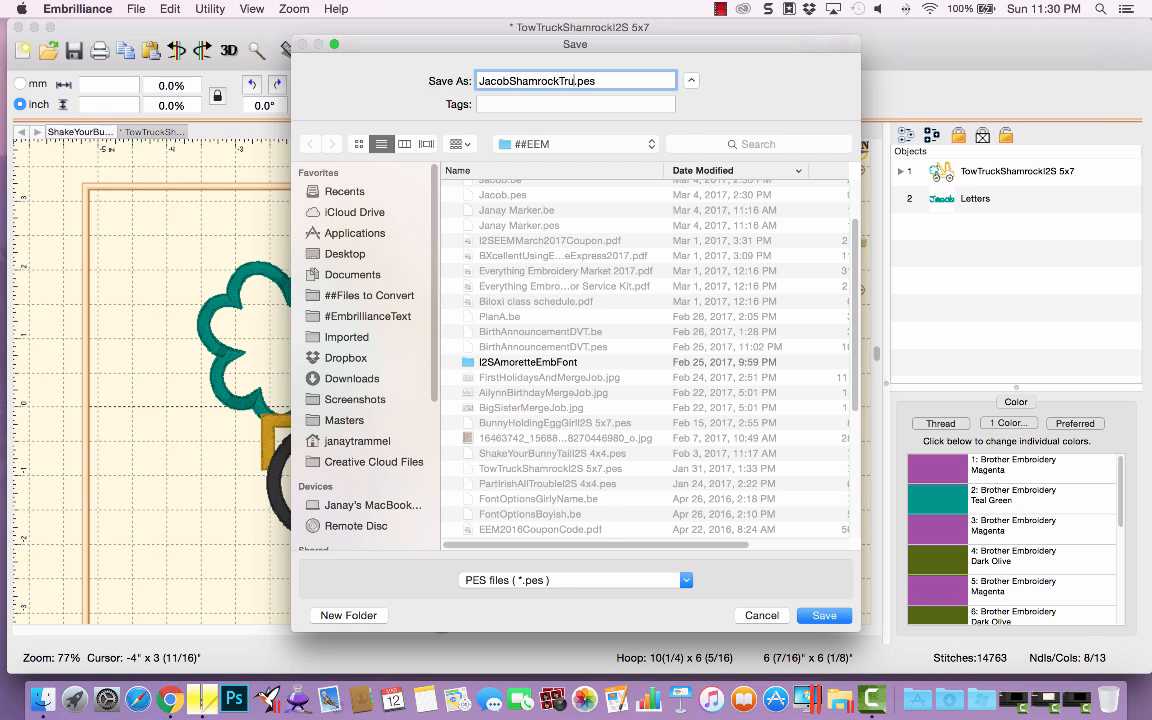
{"action": "key", "text": "BackSpace"}
{"action": "key", "text": "BackSpace"}
{"action": "type", "text": "ruck"}
Step: Review the available stitch formats, keep PES files (*.pes) and save the design in the ##EEM folder
{"action": "left_click", "coordinate": [599, 591]}
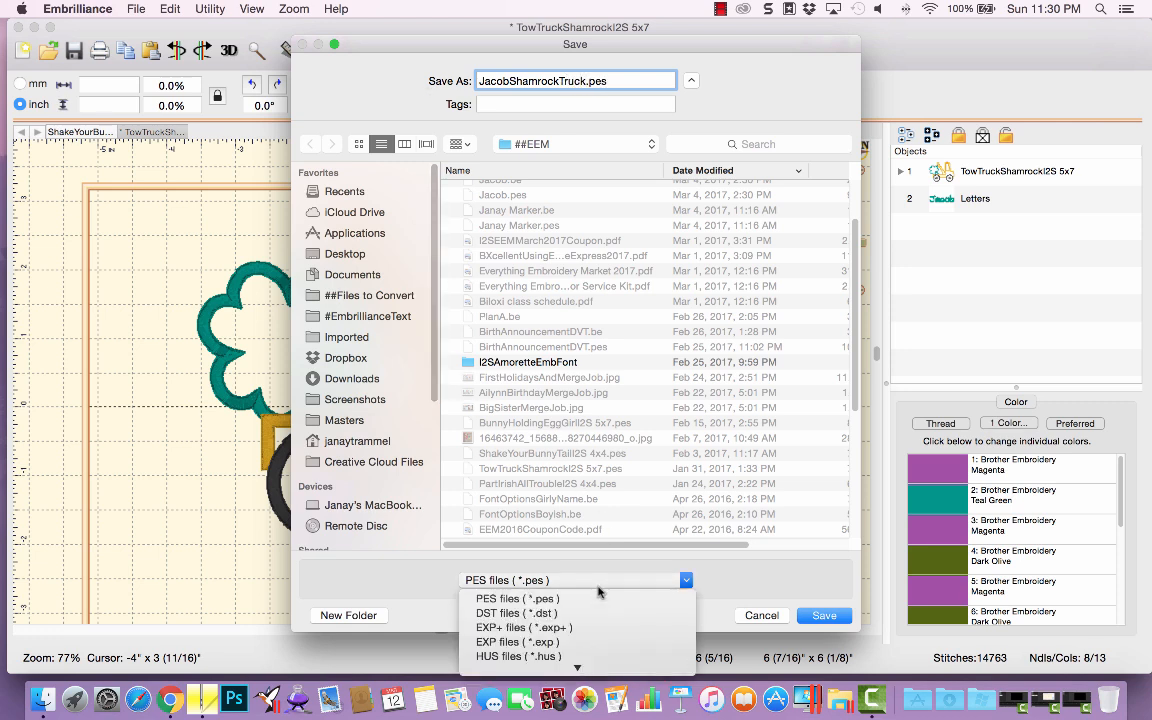
{"action": "mouse_move", "coordinate": [577, 667]}
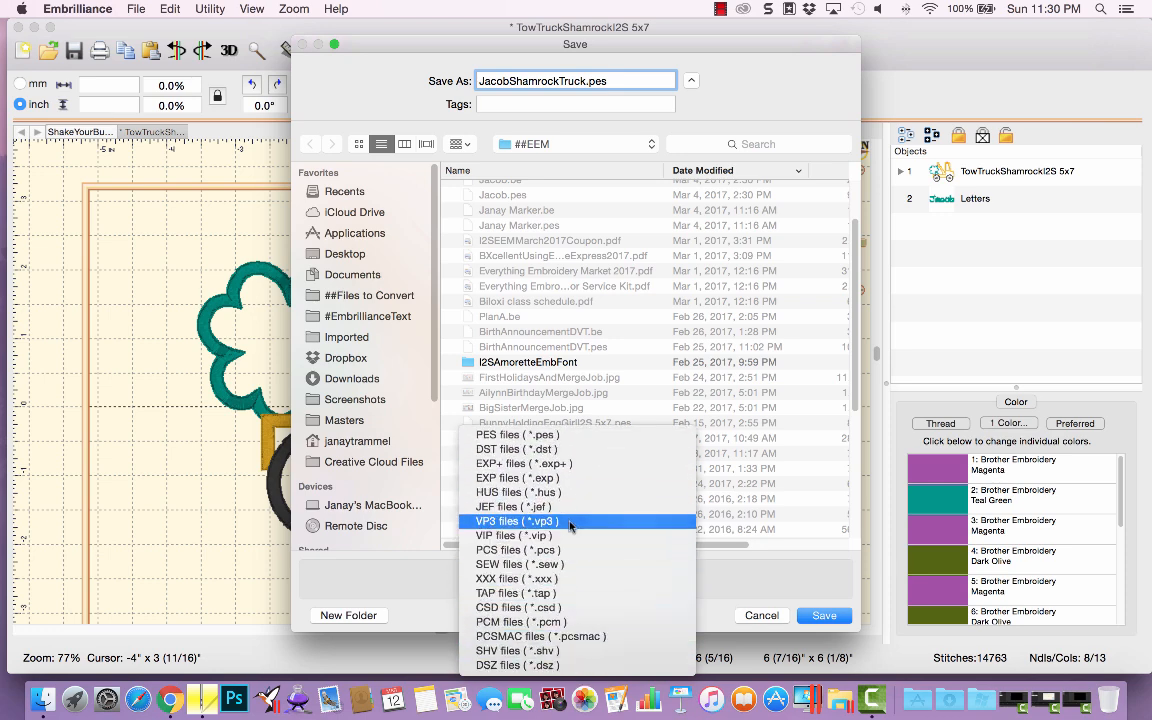
{"action": "left_click", "coordinate": [566, 435]}
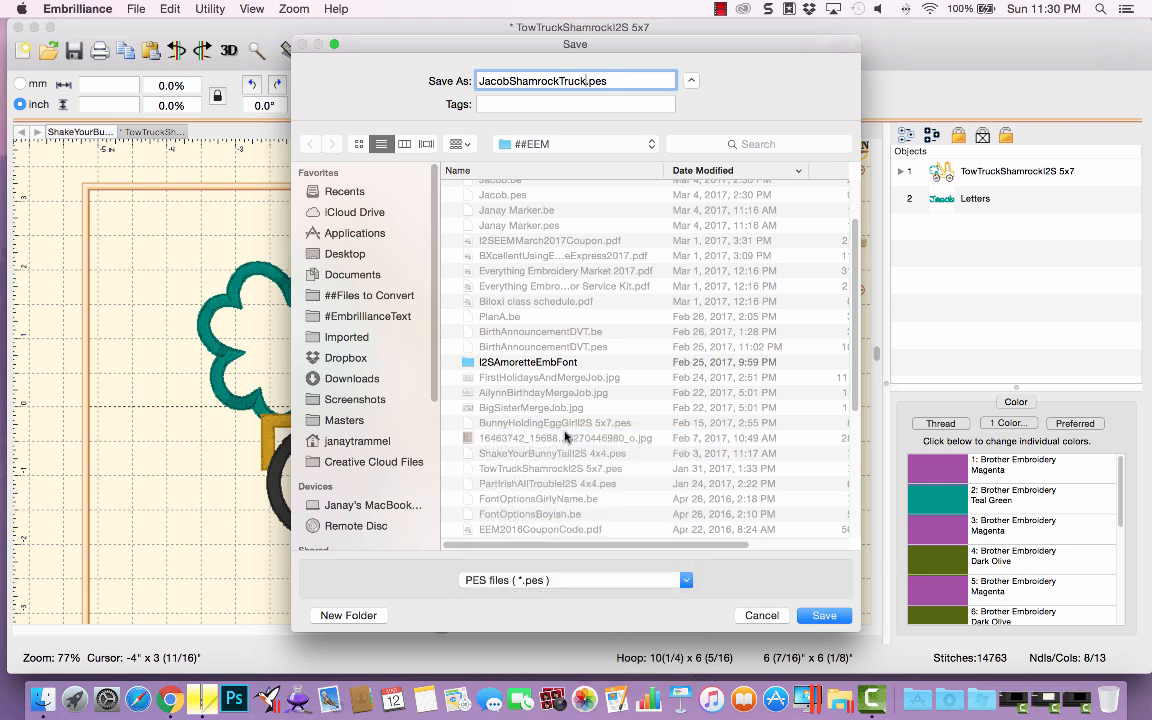
{"action": "left_click", "coordinate": [814, 617]}
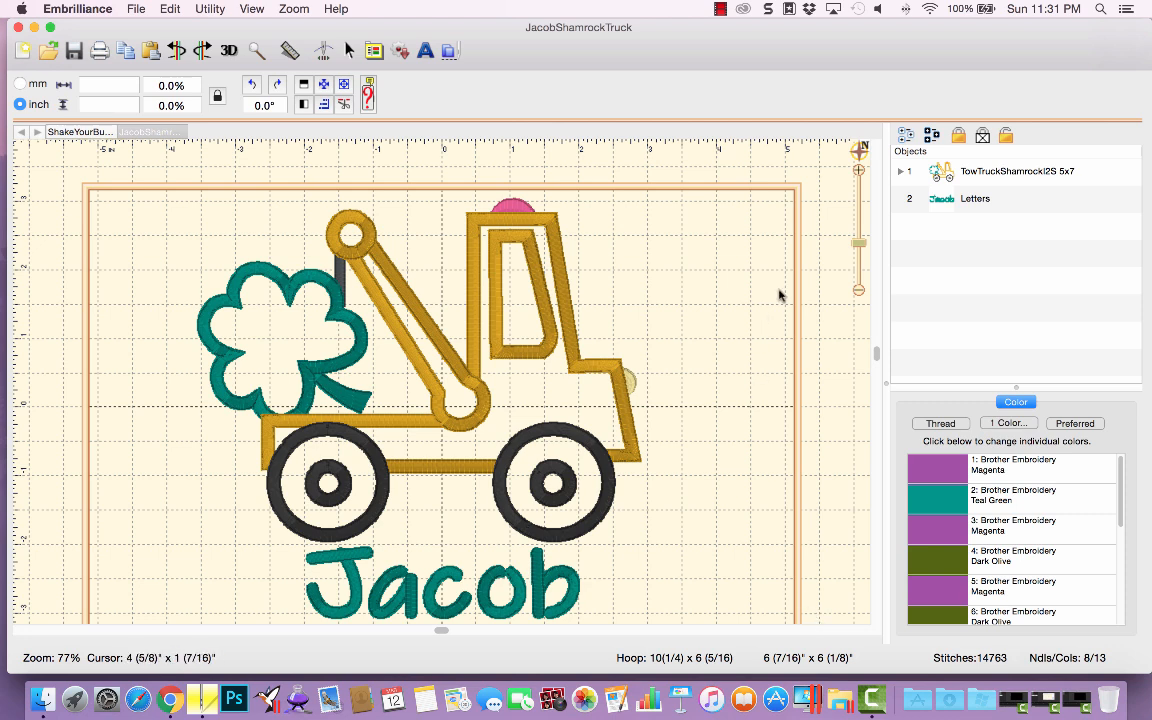
Step: Open the saved ShamrockTruck stitch file (.pes) from the ##EEM folder
{"action": "left_click_drag", "start_coordinate": [858, 243], "coordinate": [858, 249]}
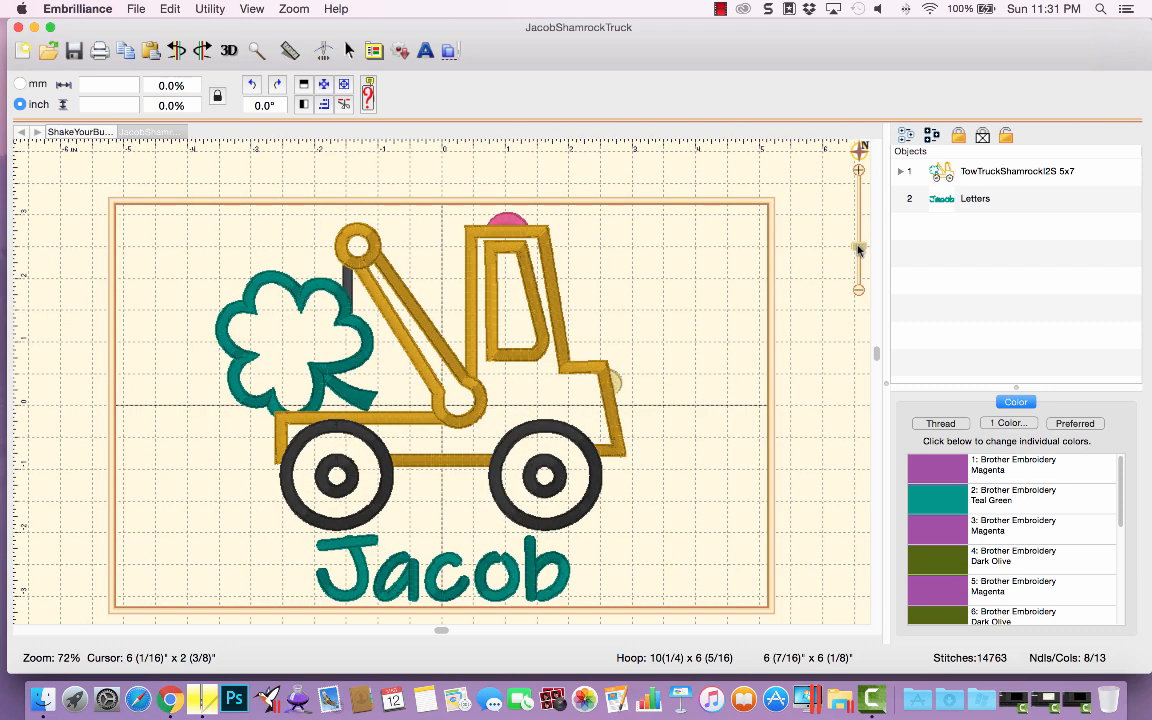
{"action": "left_click", "coordinate": [137, 9]}
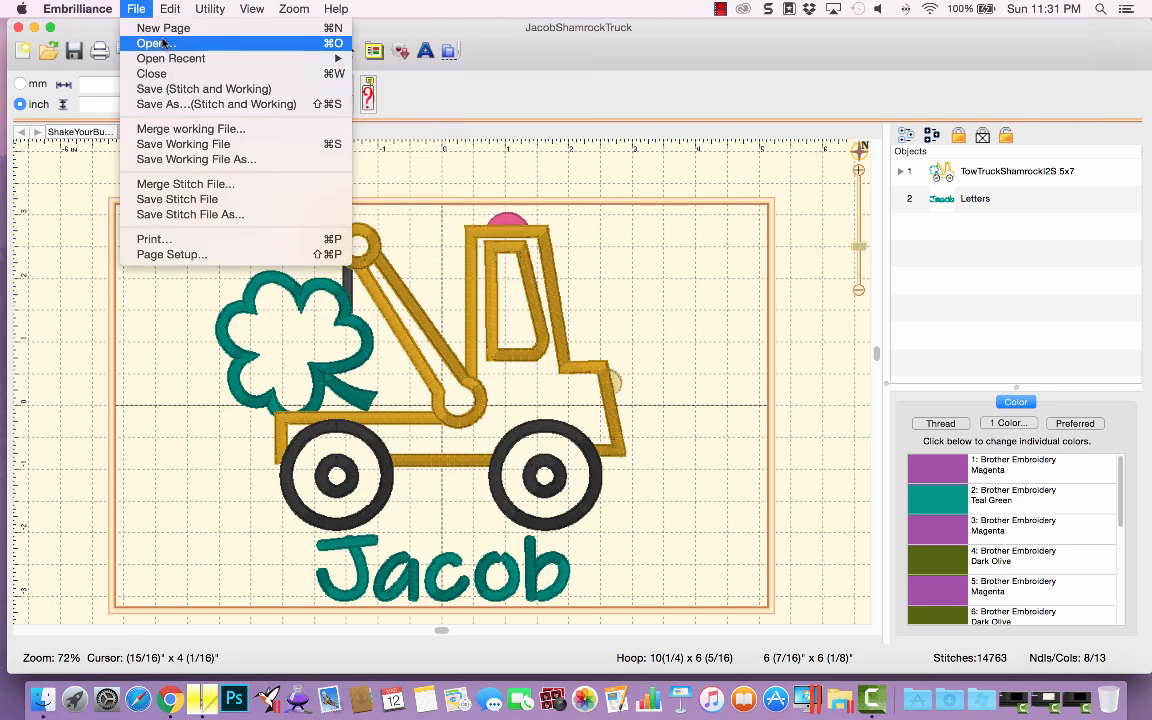
{"action": "left_click", "coordinate": [152, 44]}
{"action": "scroll", "coordinate": [524, 146], "scroll_direction": "up", "scroll_amount": 6}
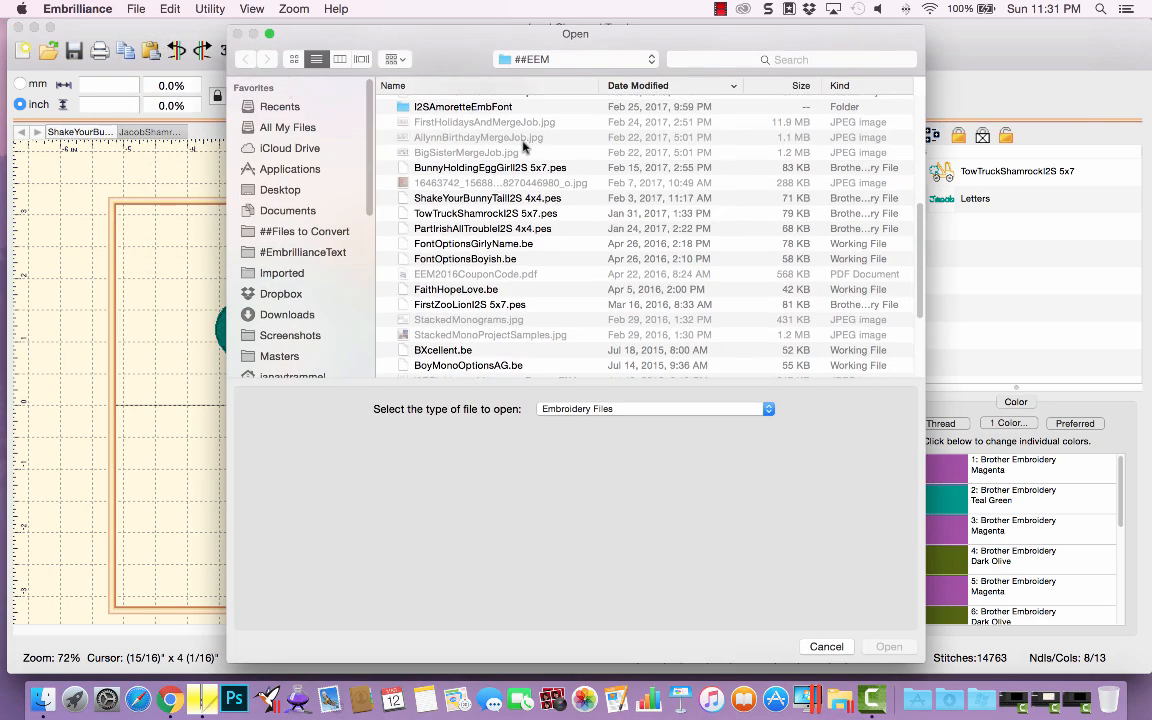
{"action": "left_click", "coordinate": [497, 120]}
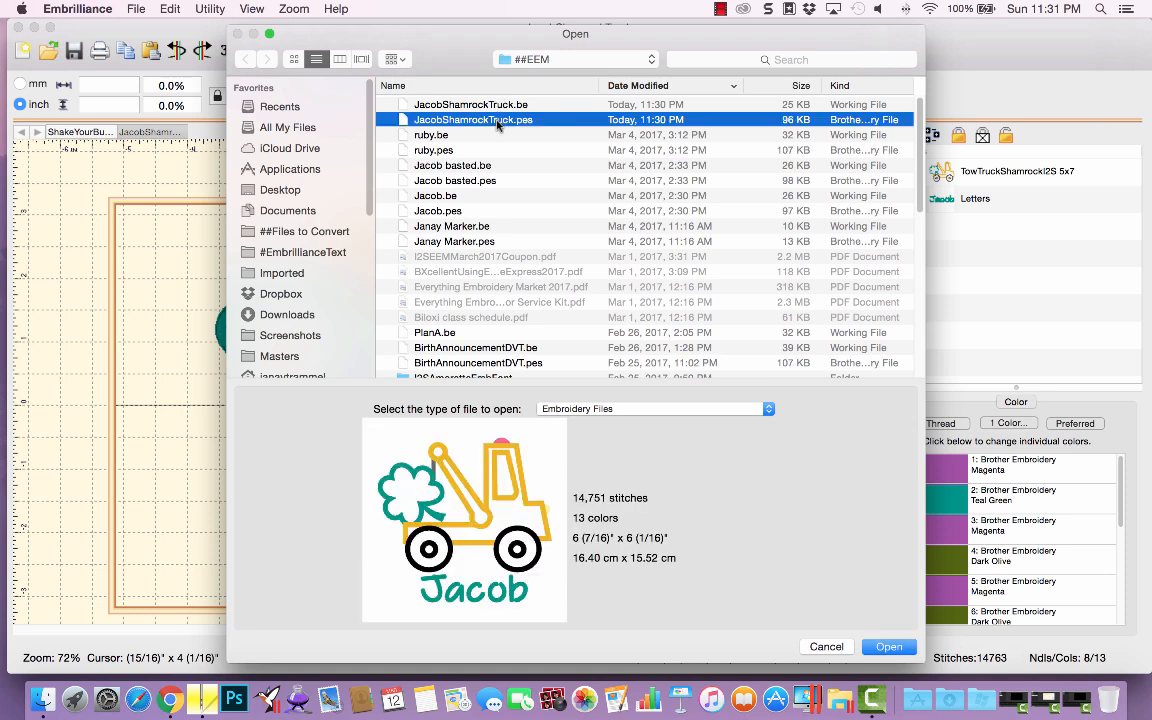
{"action": "left_click", "coordinate": [877, 648]}
{"action": "left_click", "coordinate": [900, 651]}
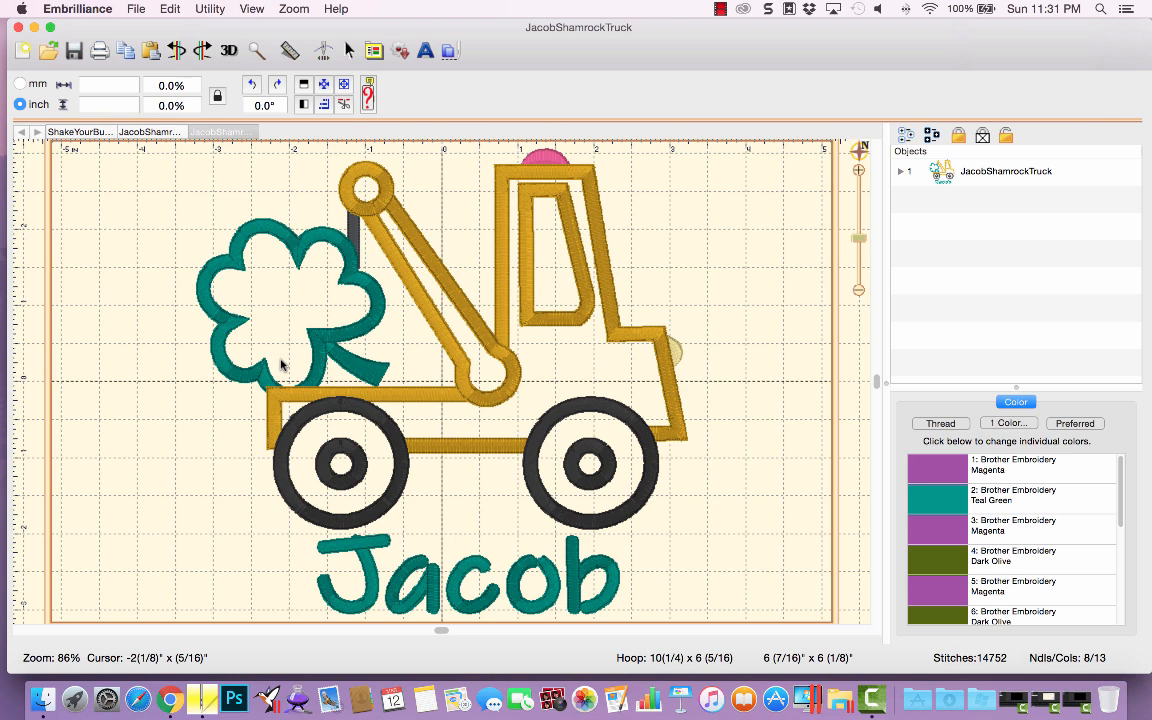
Step: Preview the printout of the opened stitch file, leaving without printing
{"action": "left_click", "coordinate": [136, 10]}
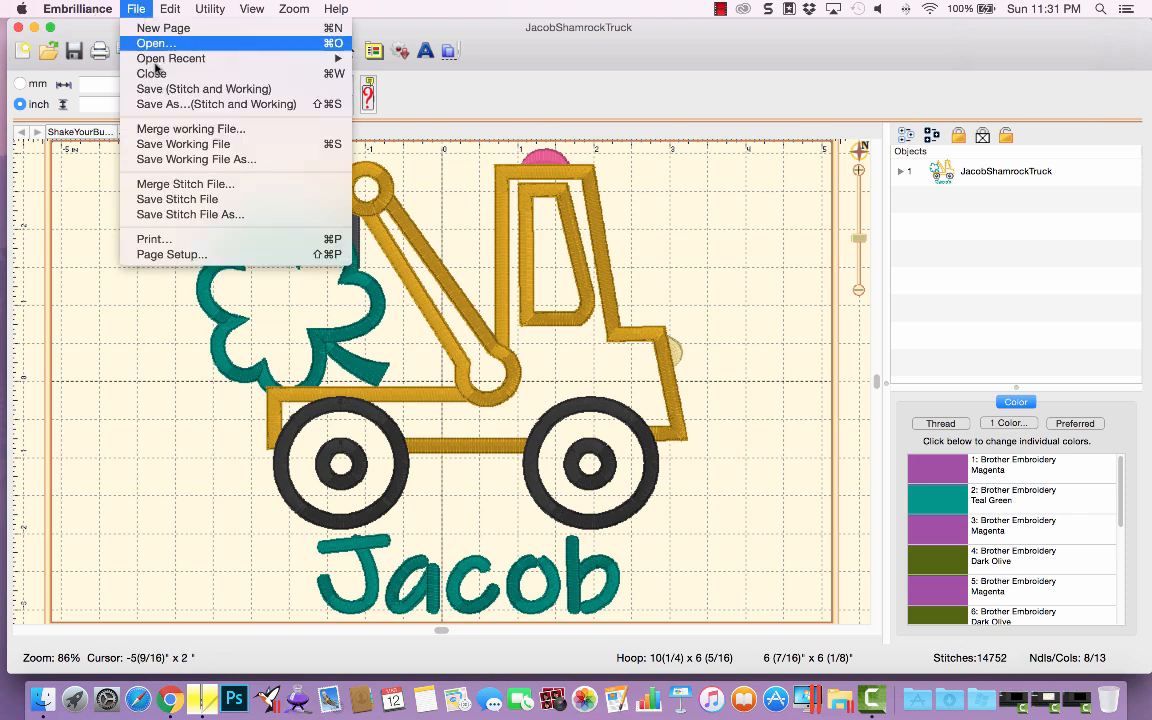
{"action": "left_click", "coordinate": [192, 215]}
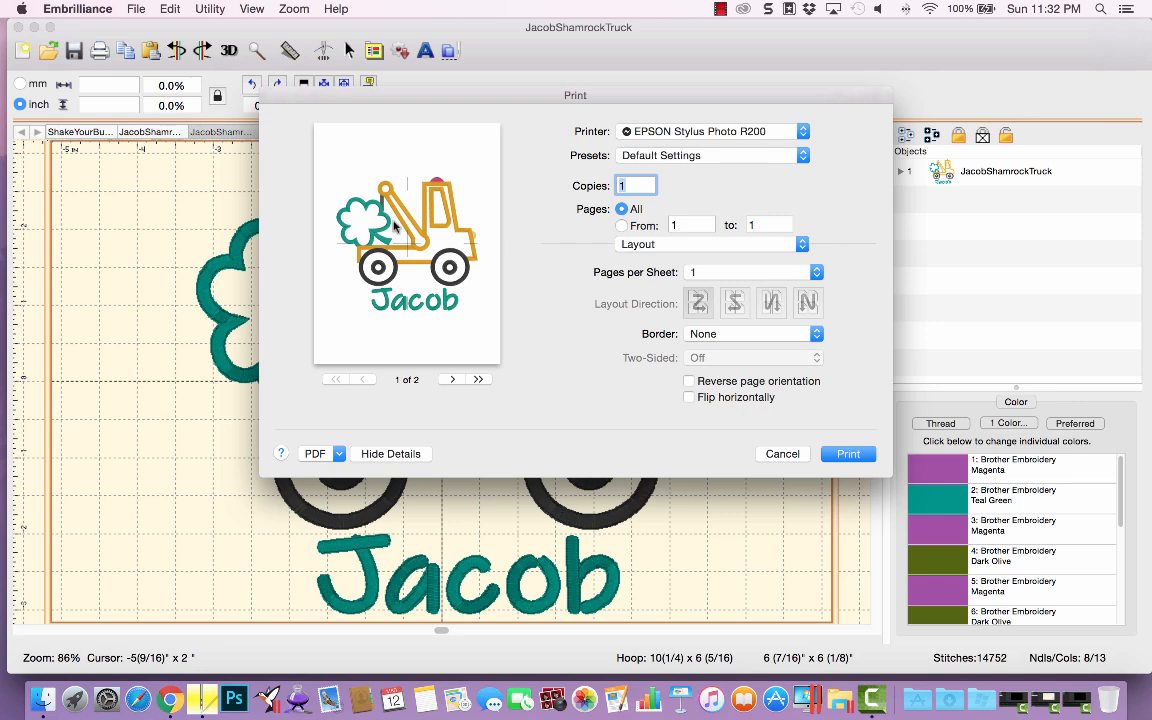
{"action": "left_click", "coordinate": [781, 455]}
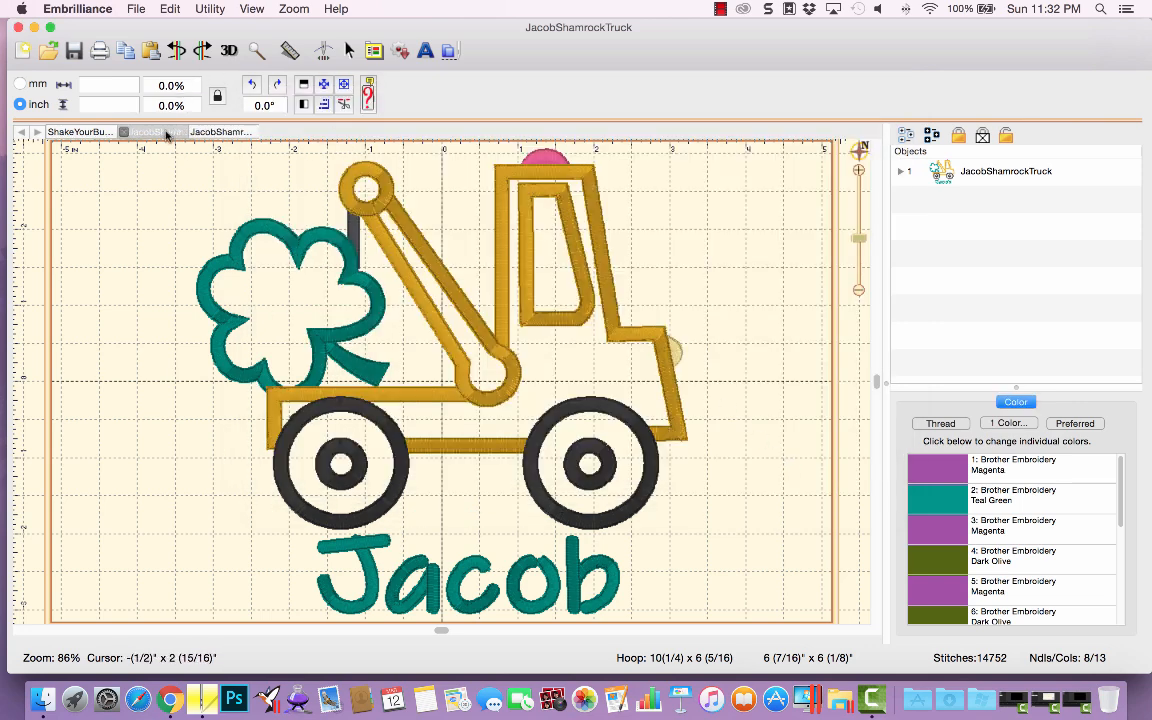
Step: In the working design, select the tow truck together with the name lettering and add a basting box around them
{"action": "left_click", "coordinate": [168, 133]}
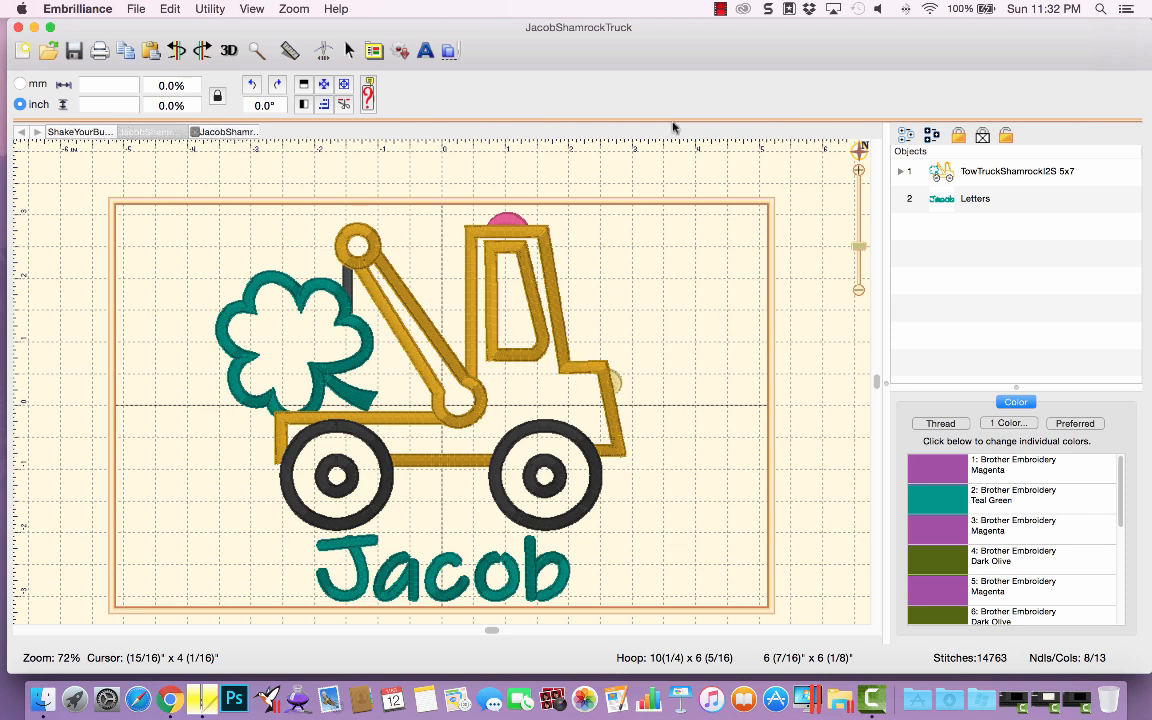
{"action": "left_click", "coordinate": [927, 166]}
{"action": "left_click", "coordinate": [975, 207], "text": "shift"}
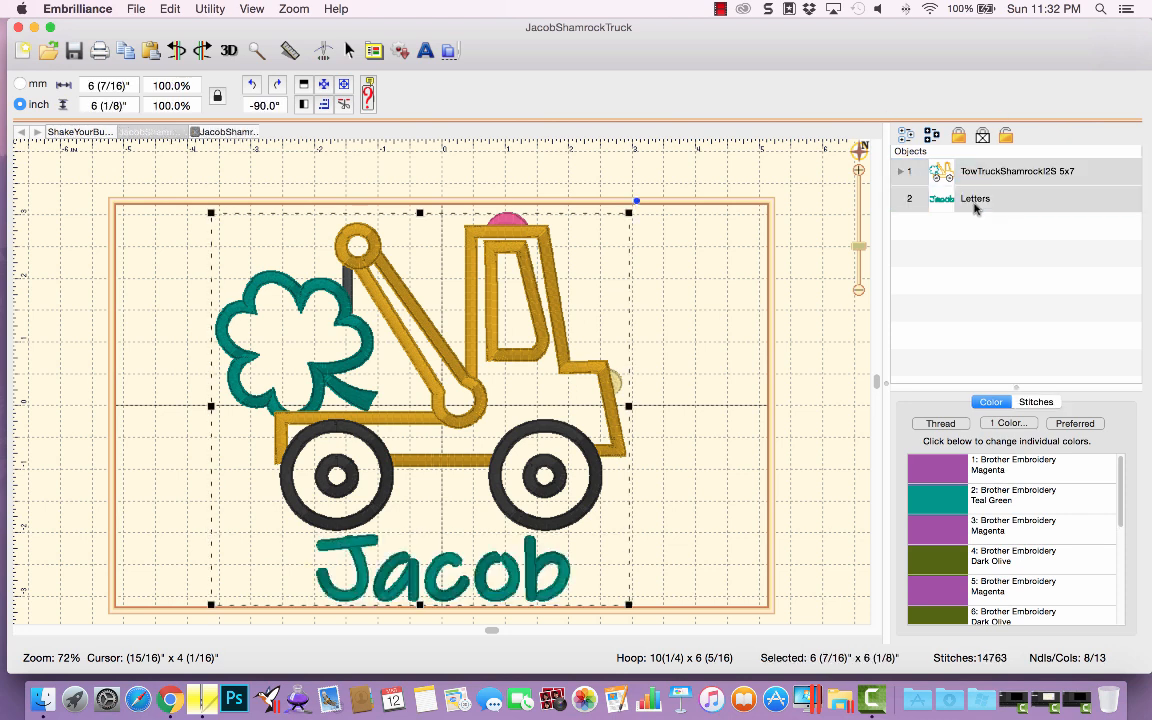
{"action": "left_click", "coordinate": [210, 10]}
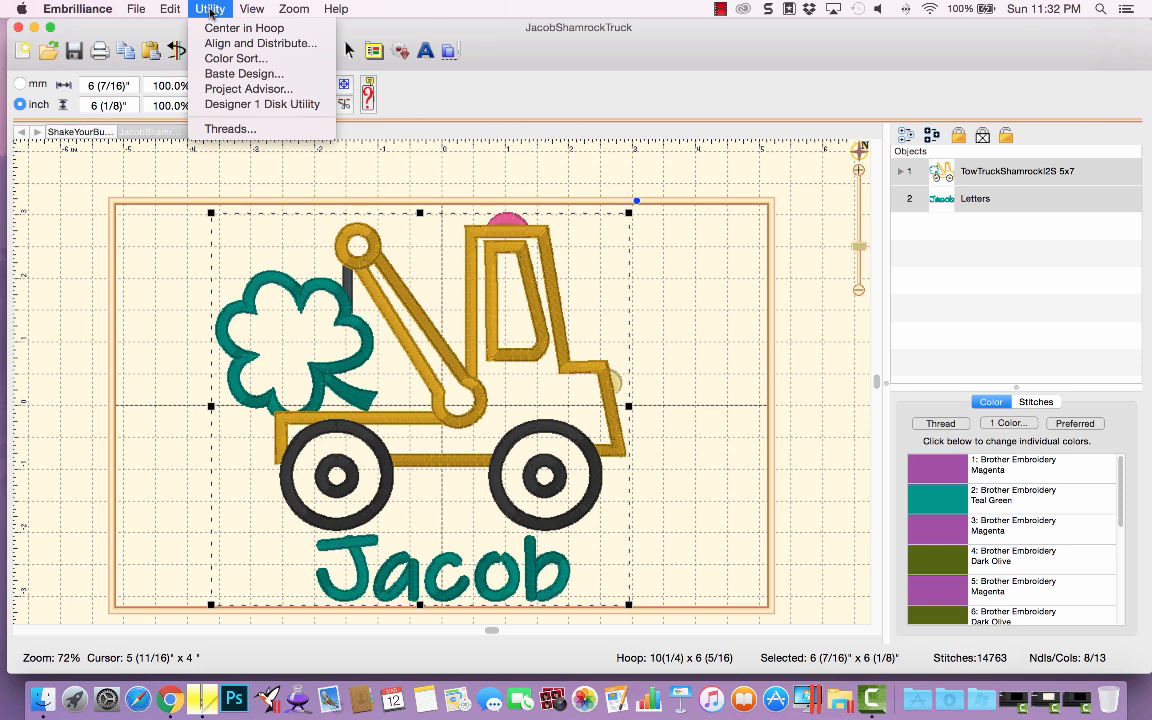
{"action": "left_click", "coordinate": [215, 74]}
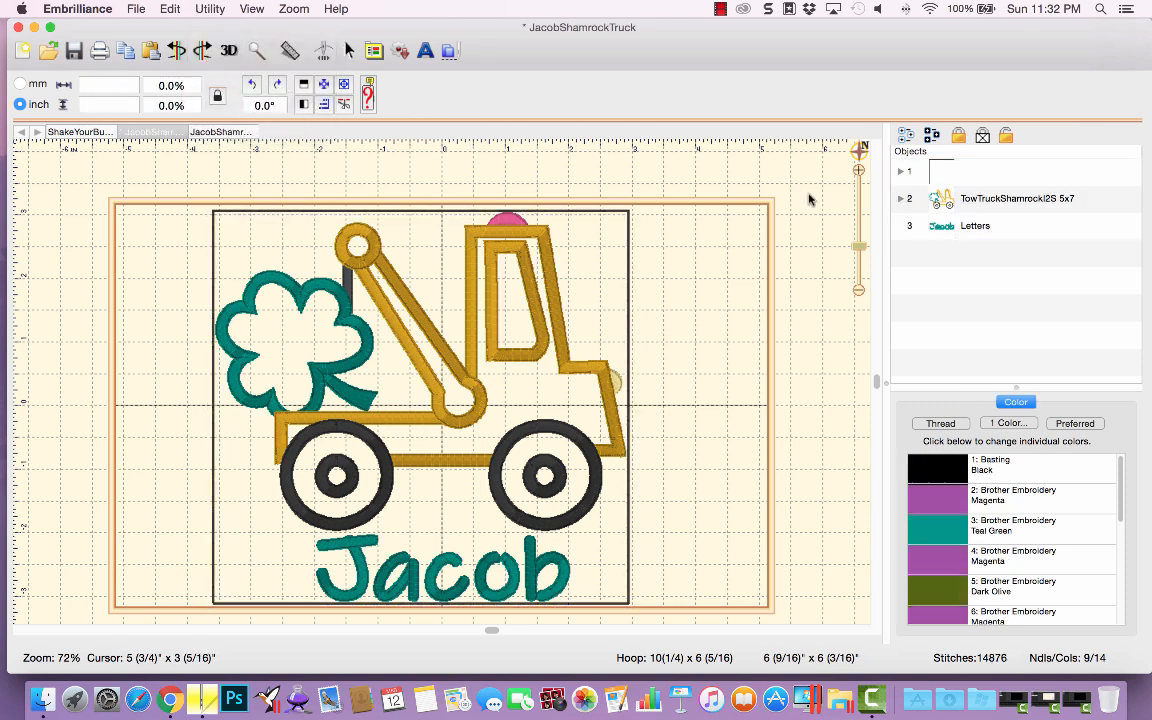
{"action": "left_click", "coordinate": [950, 175]}
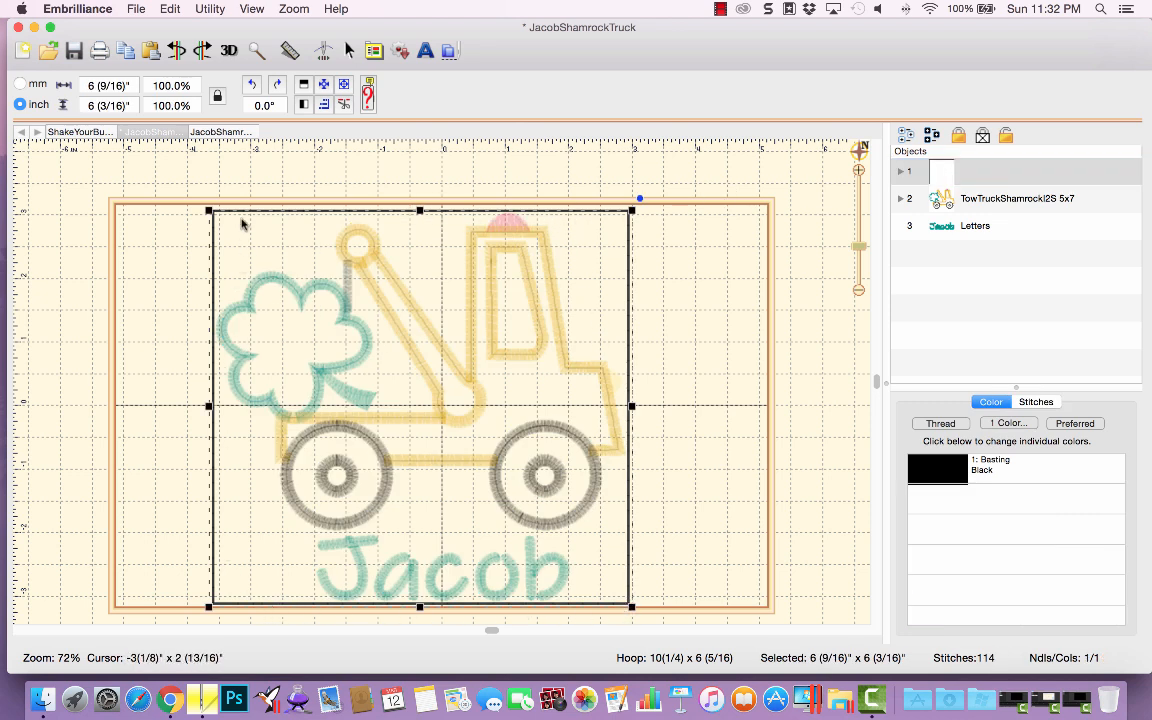
{"action": "left_click", "coordinate": [353, 180]}
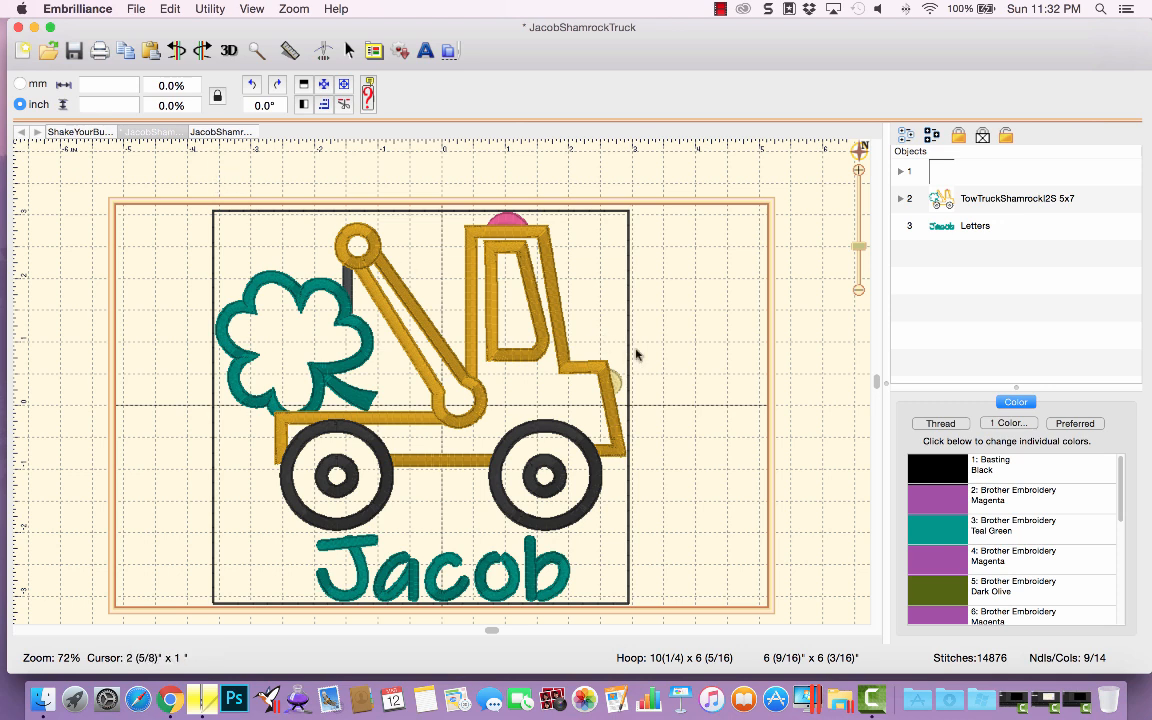
Step: Widen the basting box to about 7 3/16 inches (110%), keeping its height, and center it in the hoop
{"action": "left_click", "coordinate": [942, 180]}
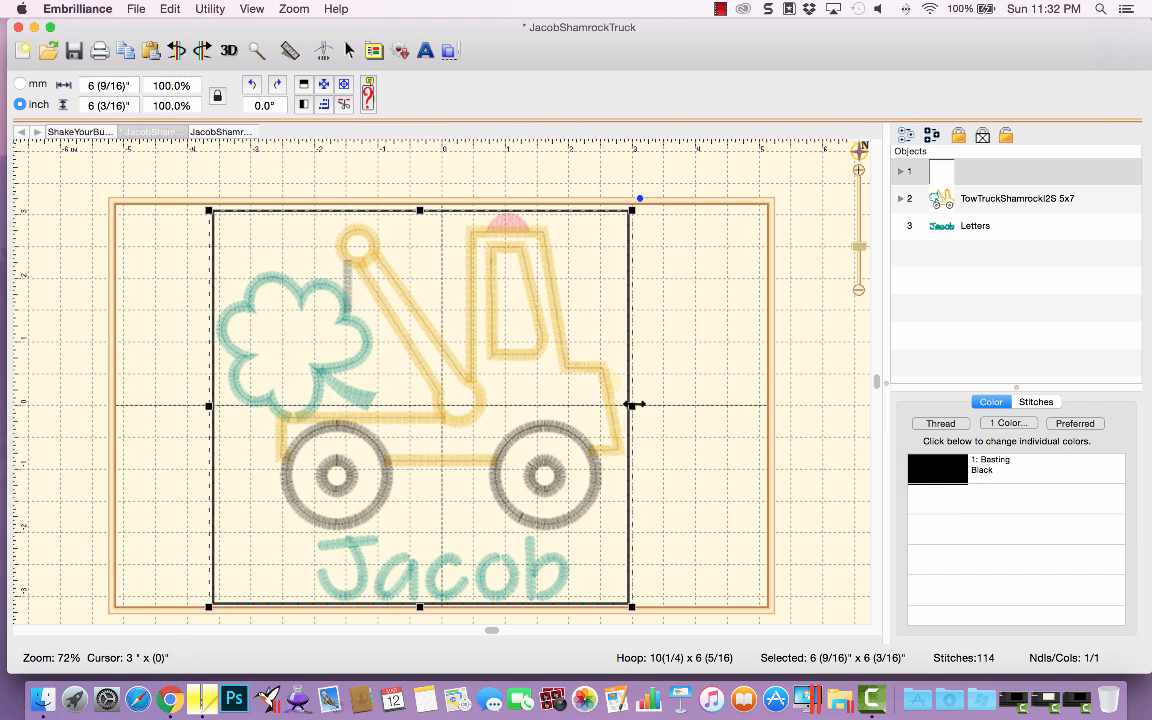
{"action": "left_click_drag", "start_coordinate": [631, 405], "coordinate": [676, 405]}
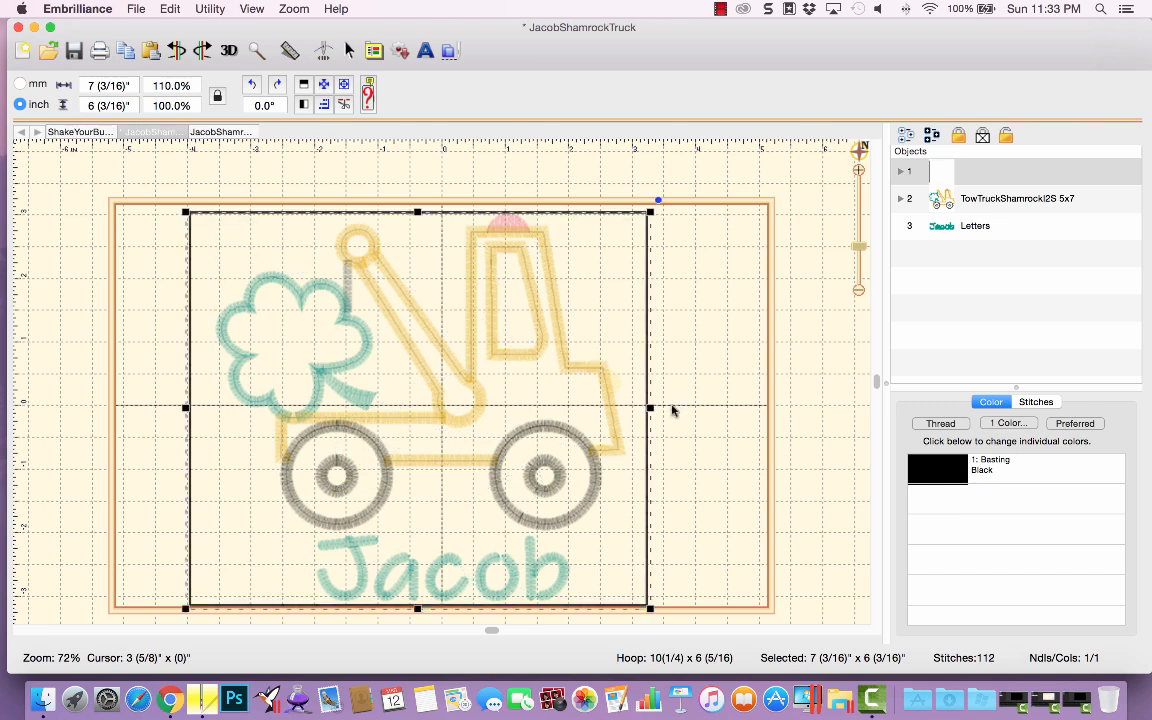
{"action": "left_click", "coordinate": [323, 86]}
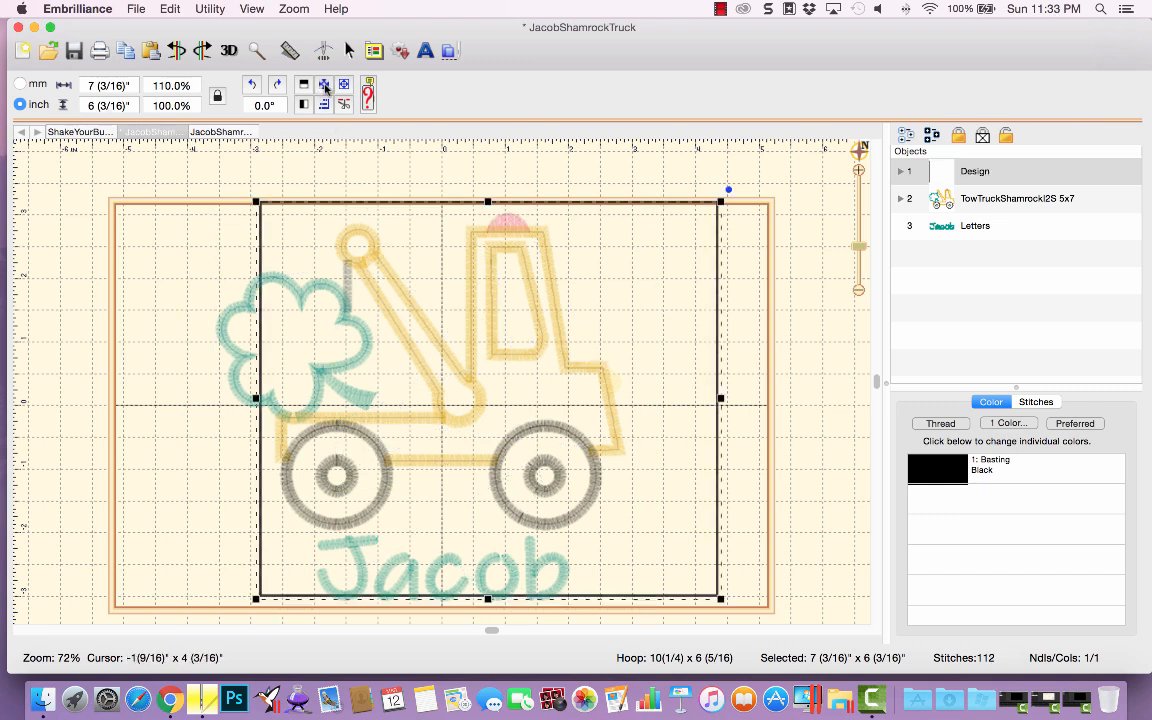
{"action": "left_click", "coordinate": [324, 87]}
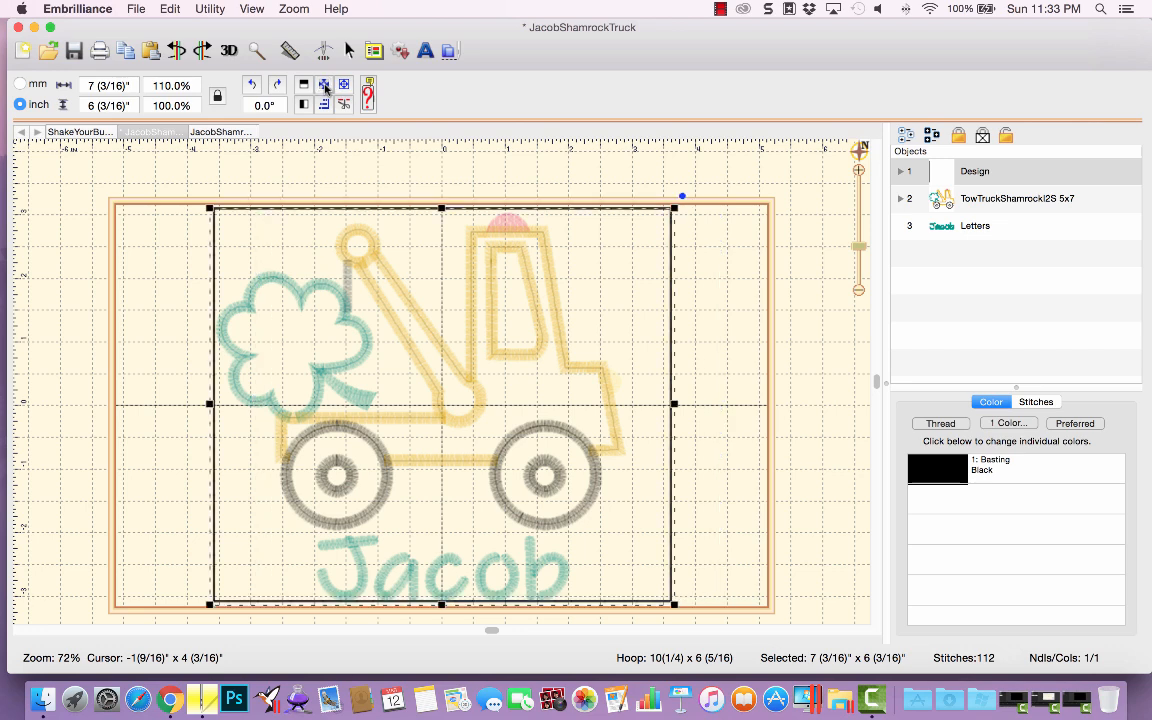
{"action": "left_click", "coordinate": [644, 181]}
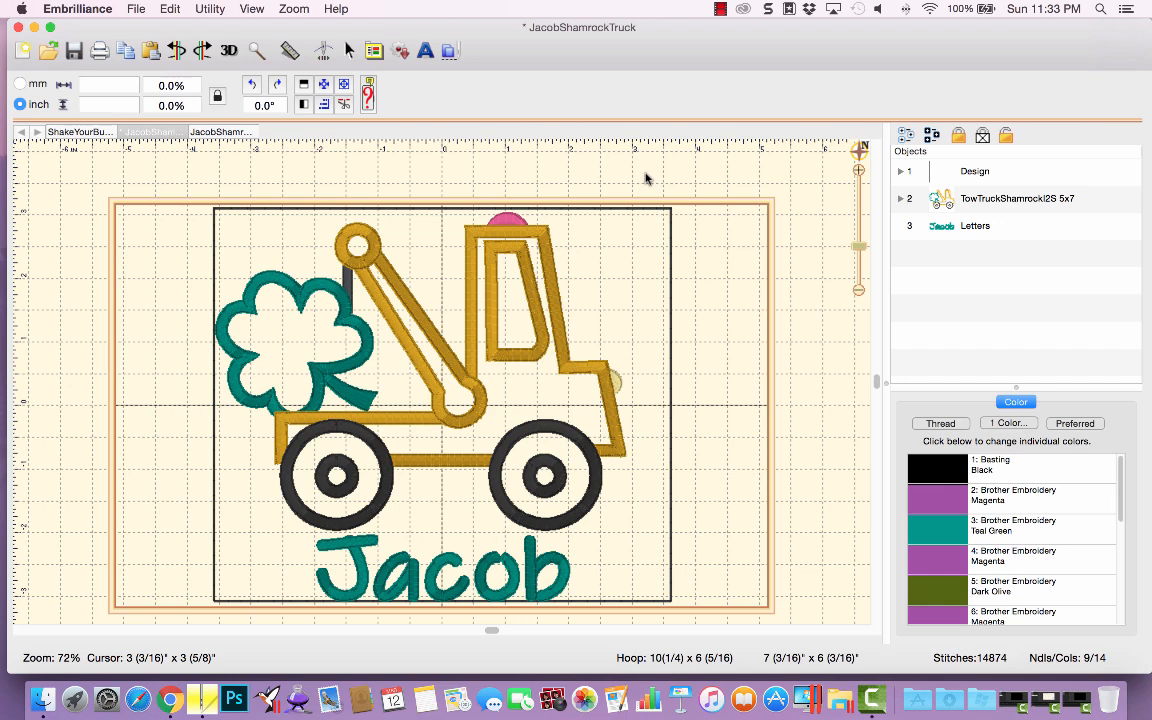
Step: Save the basted design as new stitch and working files in the ##EEM folder, adding Basted to the end of the PES file name
{"action": "left_click", "coordinate": [134, 10]}
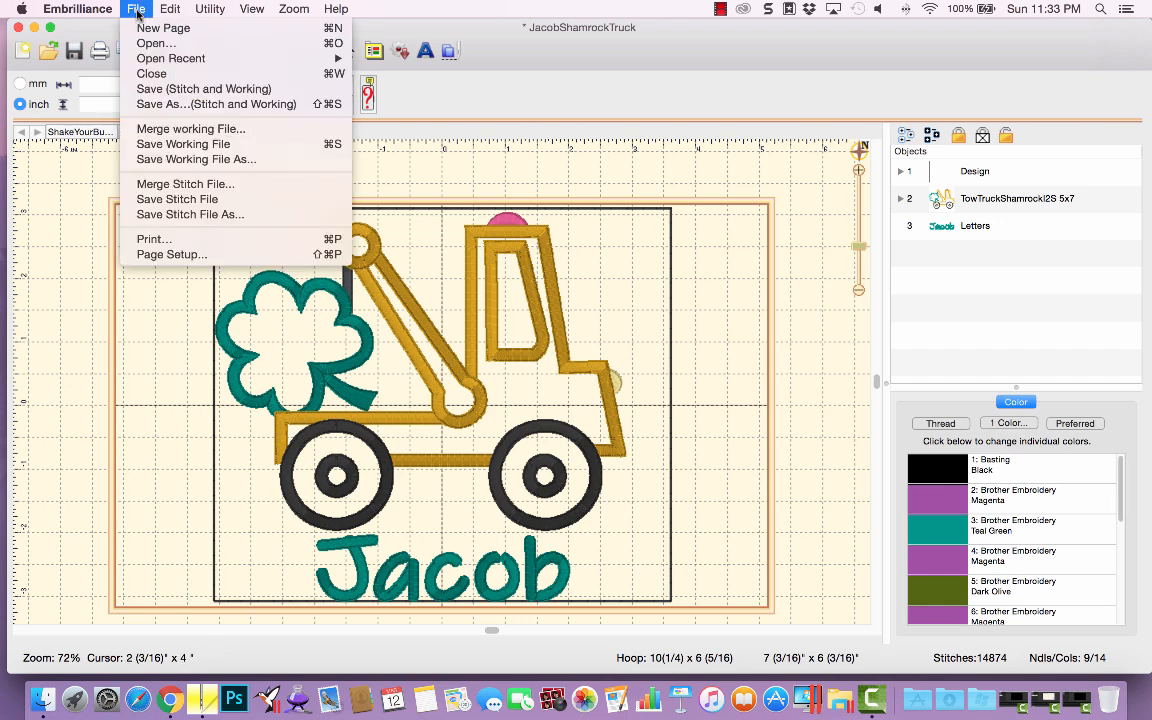
{"action": "left_click", "coordinate": [160, 104]}
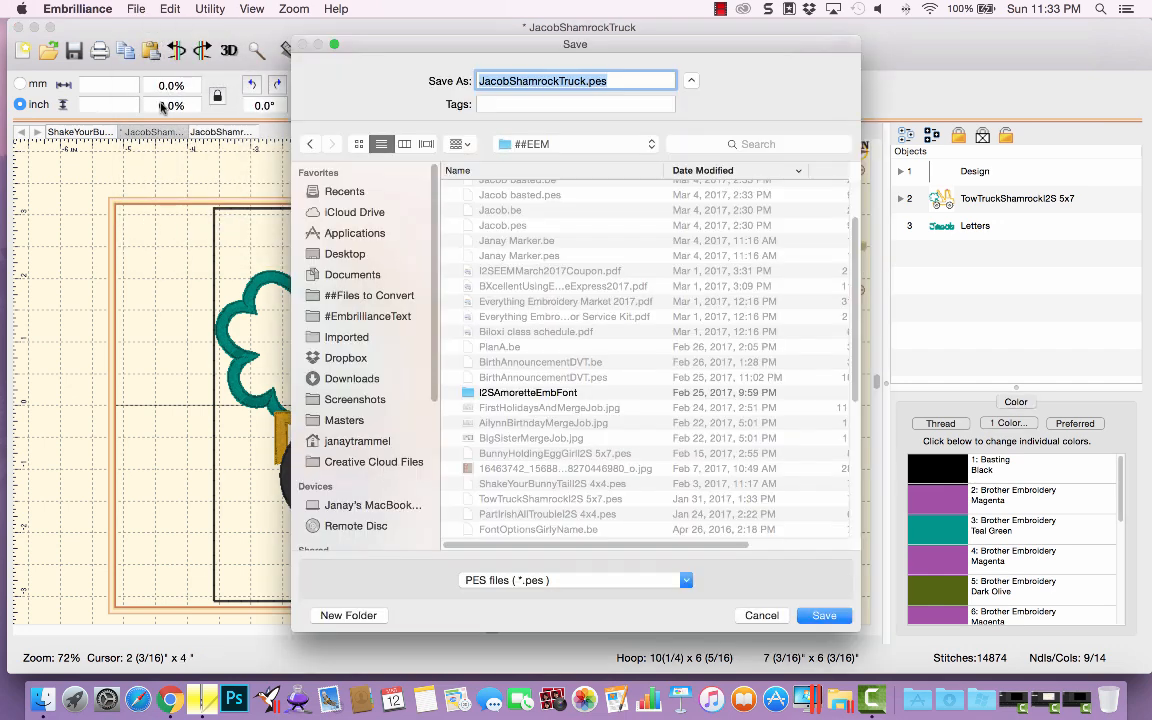
{"action": "left_click", "coordinate": [585, 80]}
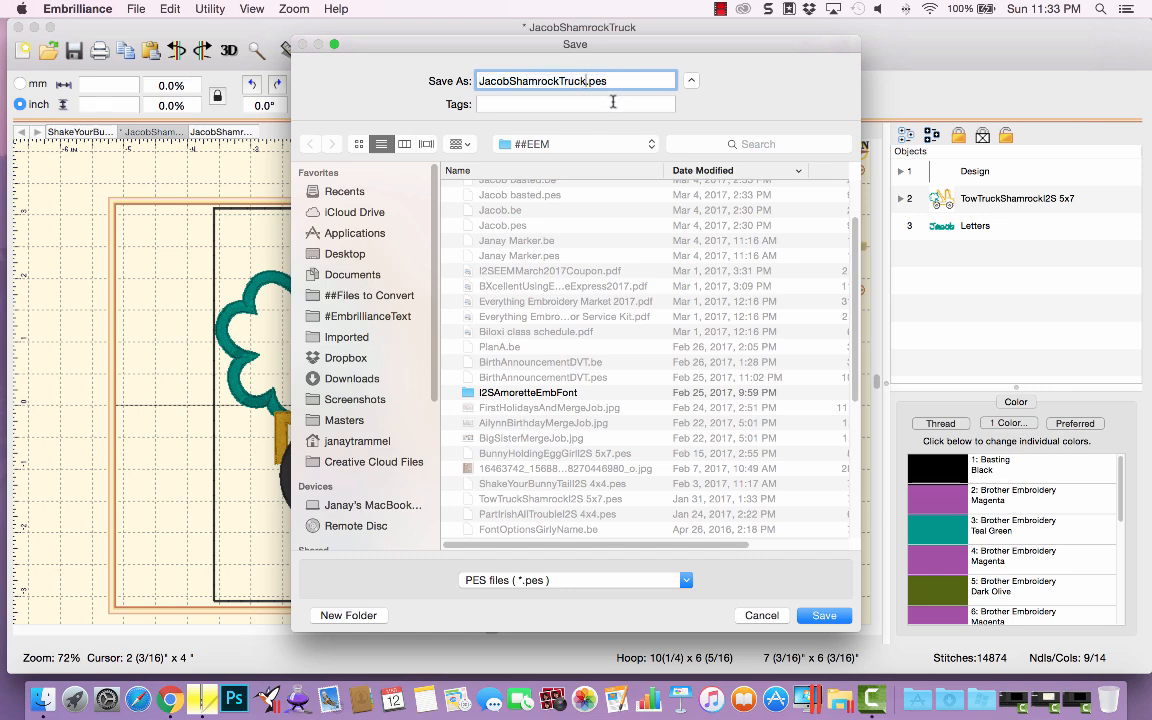
{"action": "type", "text": "Basted"}
{"action": "left_click", "coordinate": [826, 616]}
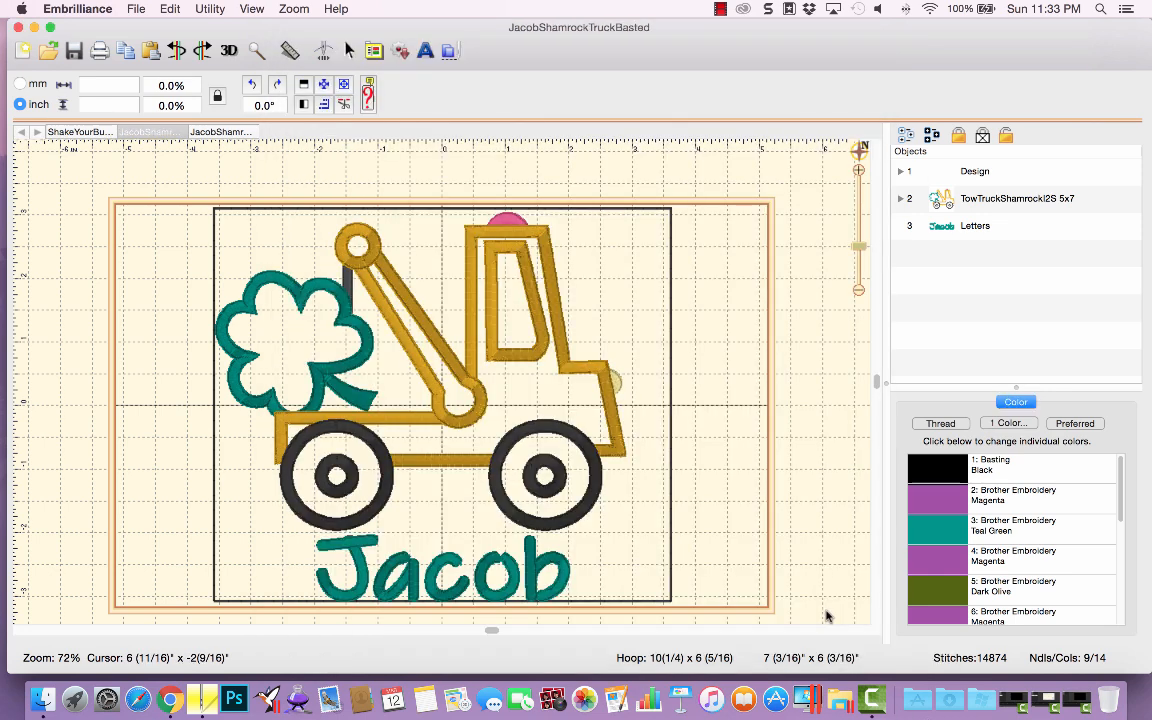
Step: Open the recently saved Basted stitch file and check the color segments inside its single object
{"action": "left_click", "coordinate": [134, 9]}
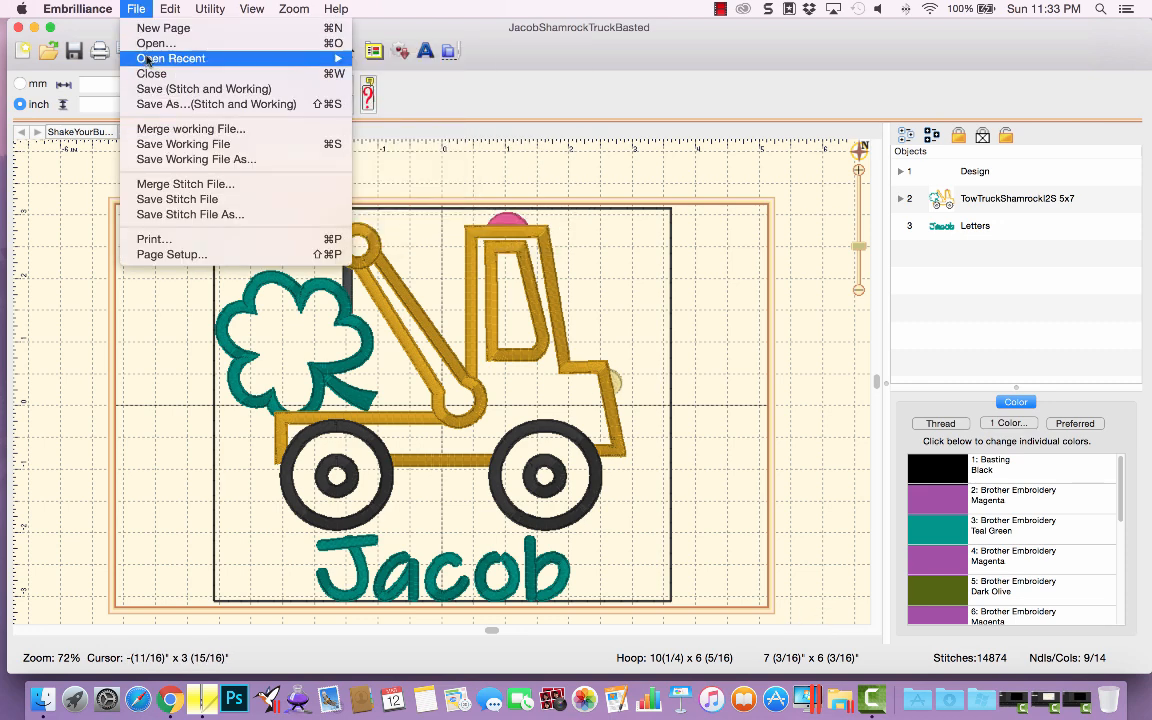
{"action": "mouse_move", "coordinate": [157, 64]}
{"action": "left_click", "coordinate": [420, 76]}
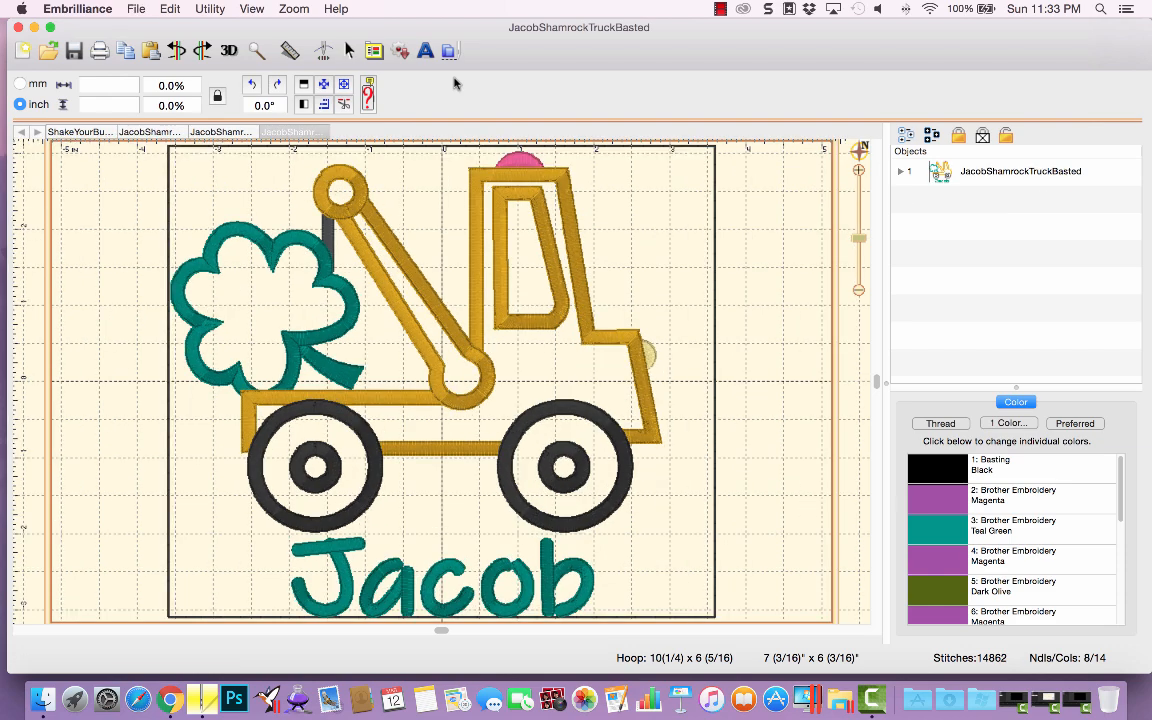
{"action": "left_click_drag", "start_coordinate": [858, 238], "coordinate": [858, 250]}
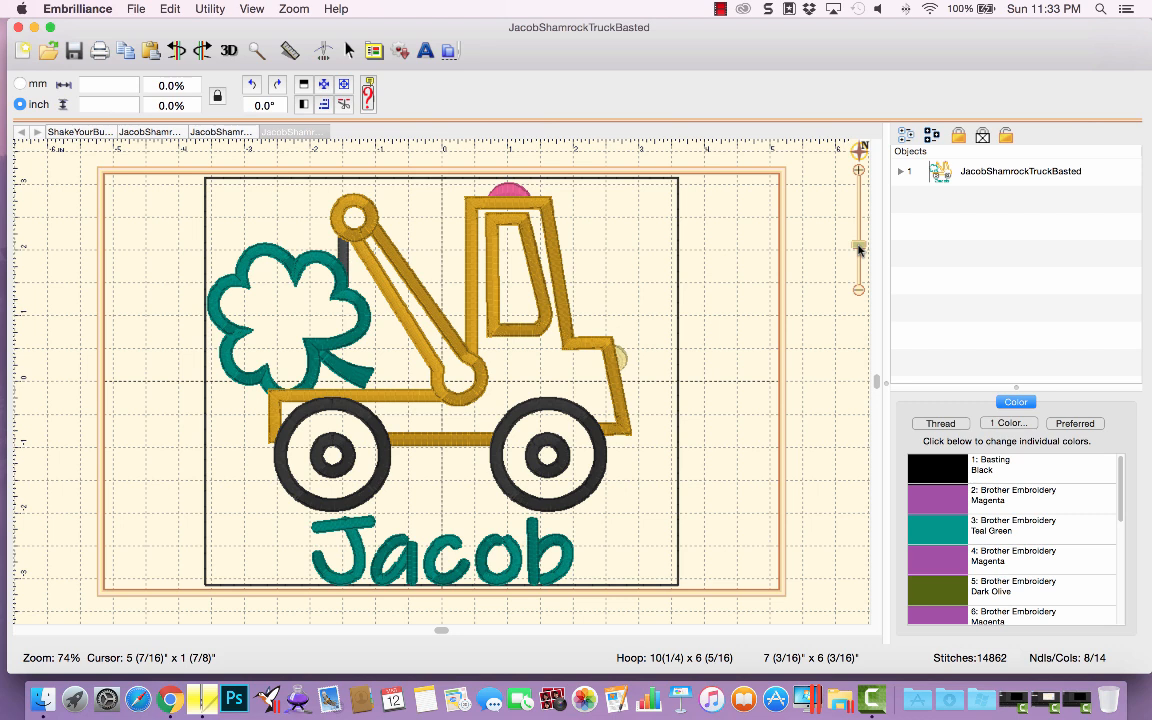
{"action": "left_click", "coordinate": [900, 172]}
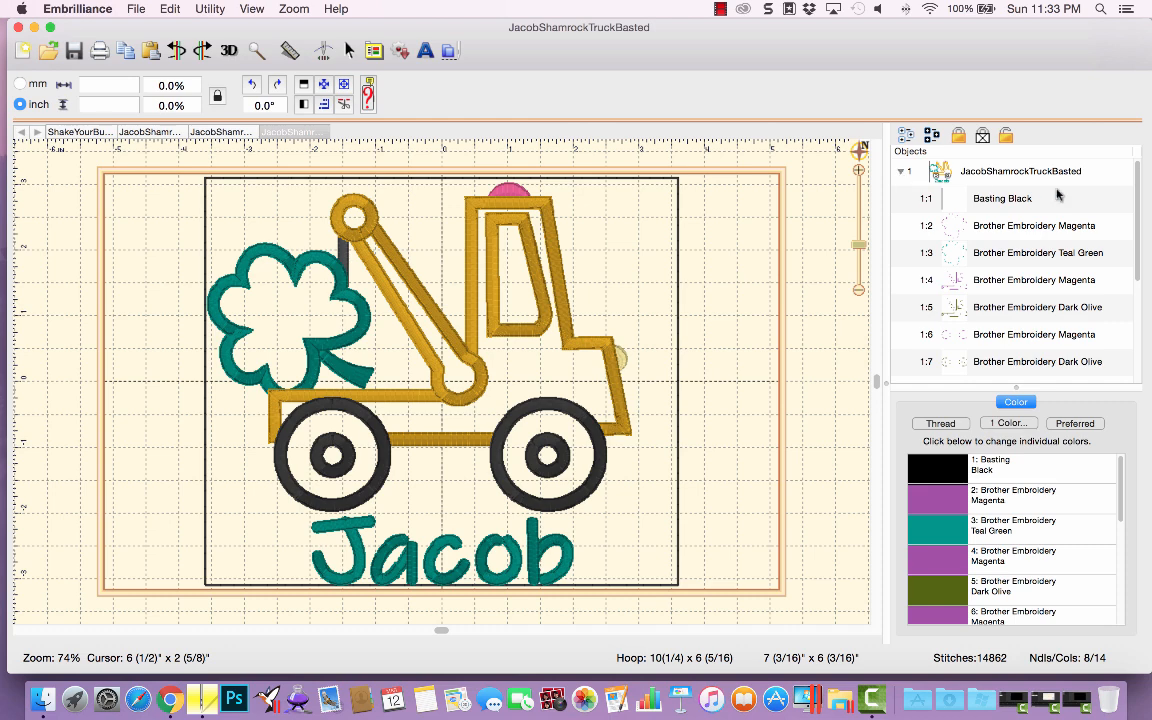
{"action": "left_click", "coordinate": [903, 175]}
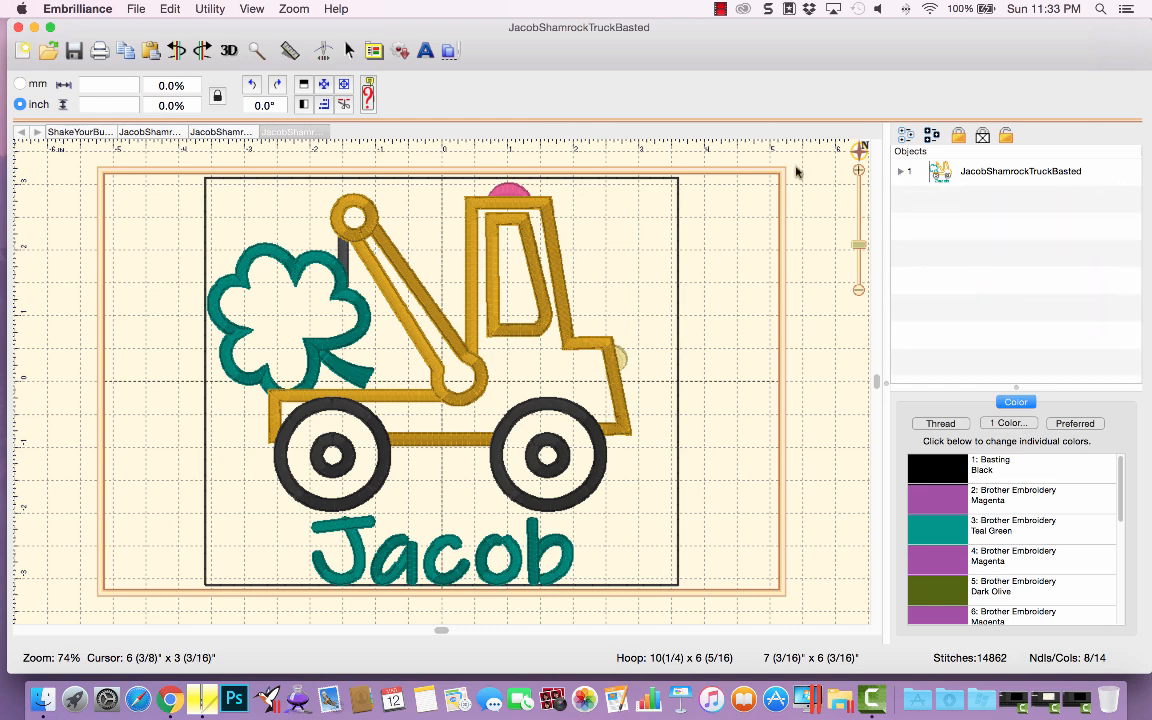
Step: Examine the basting, tow truck and lettering objects in the working file to see which remain editable
{"action": "left_click", "coordinate": [155, 133]}
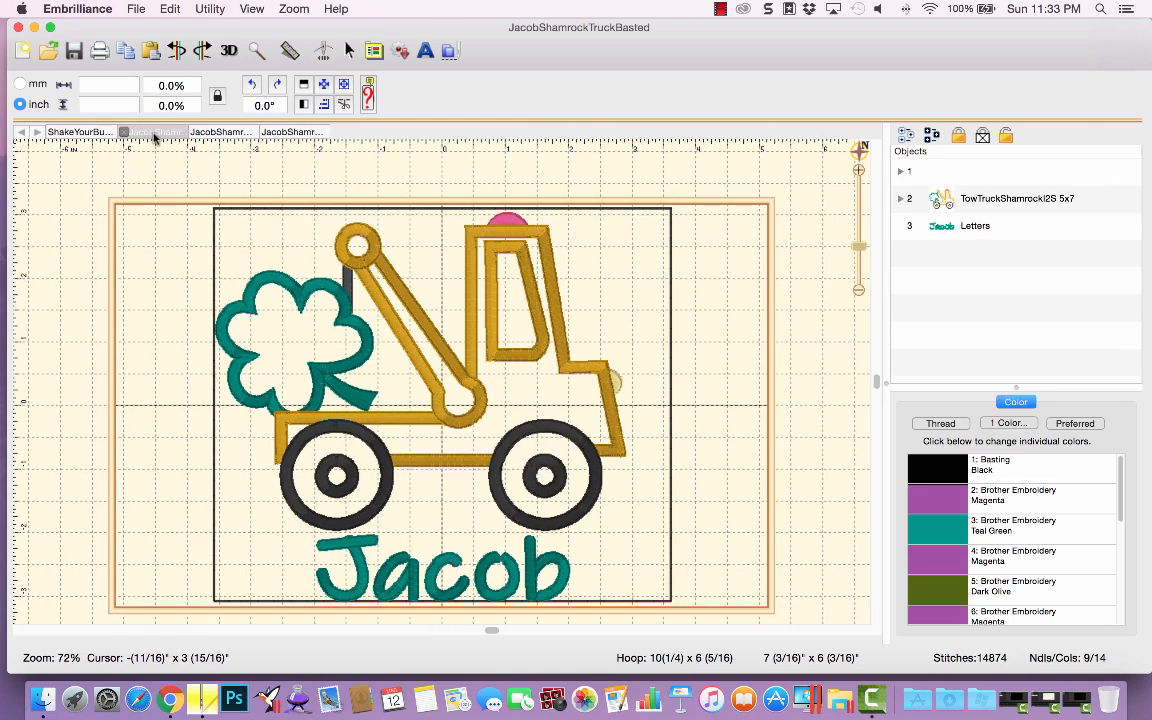
{"action": "left_click", "coordinate": [901, 172]}
{"action": "left_click", "coordinate": [901, 172]}
{"action": "left_click", "coordinate": [901, 199]}
{"action": "left_click", "coordinate": [901, 199]}
{"action": "left_click", "coordinate": [907, 227]}
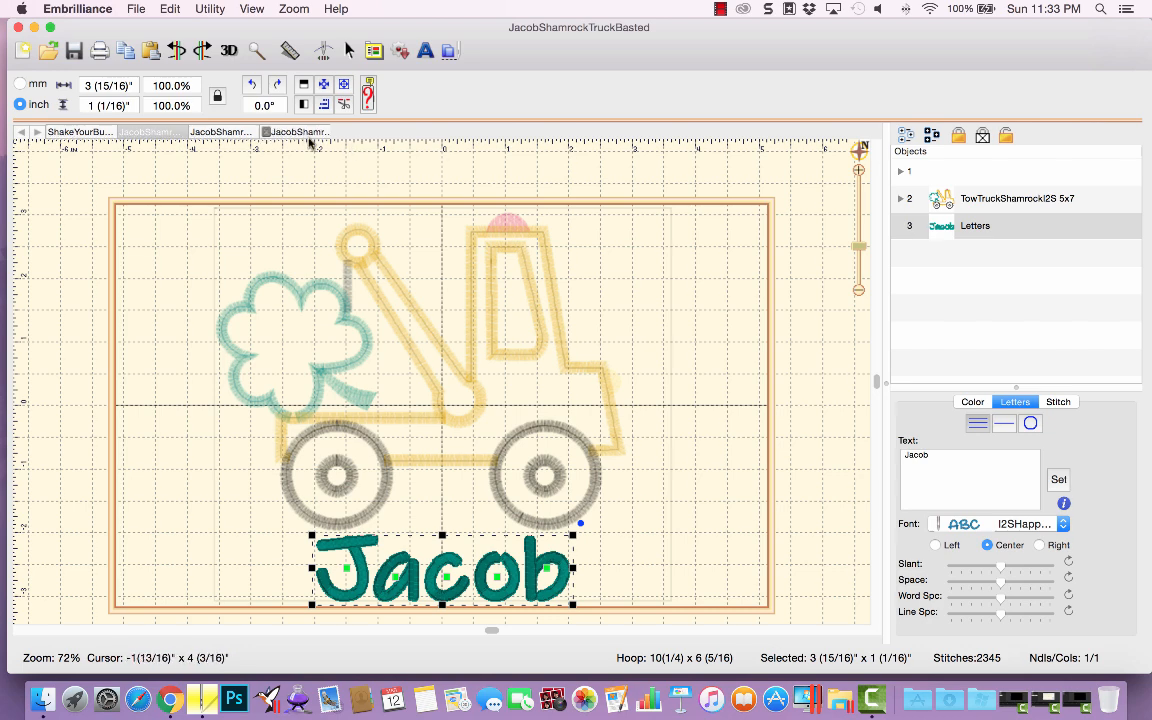
Step: Return to the Basted stitch file and inspect its color segments, including the black basting box
{"action": "left_click", "coordinate": [304, 136]}
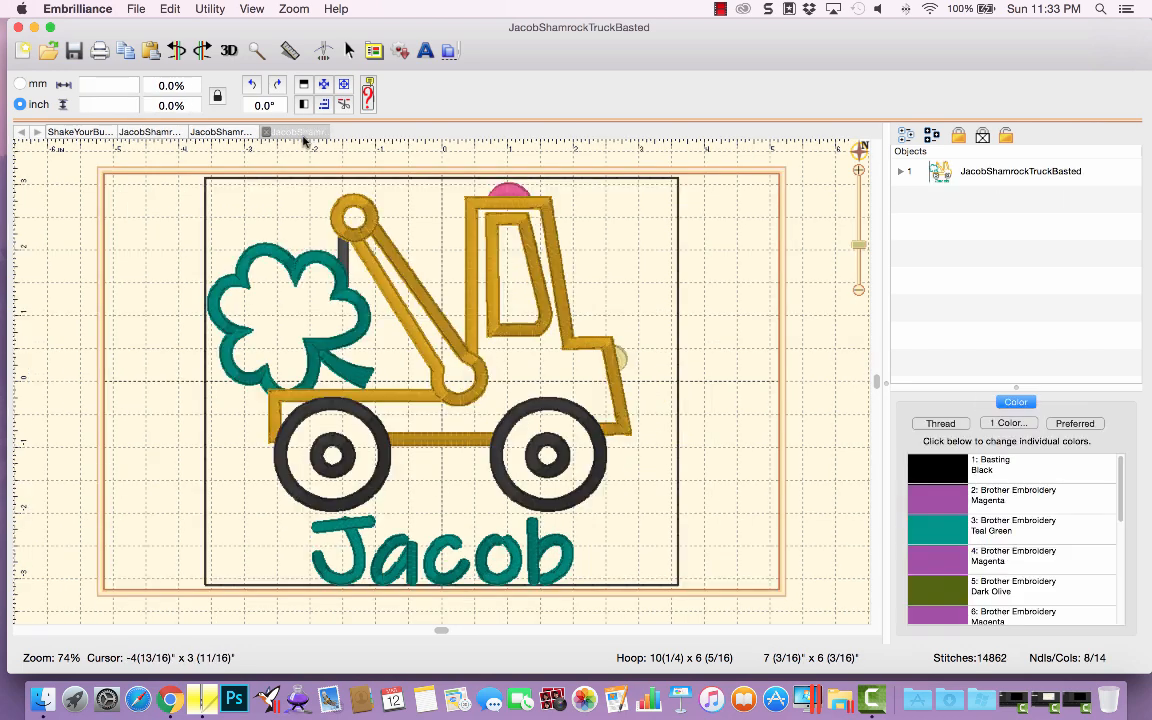
{"action": "left_click", "coordinate": [901, 171]}
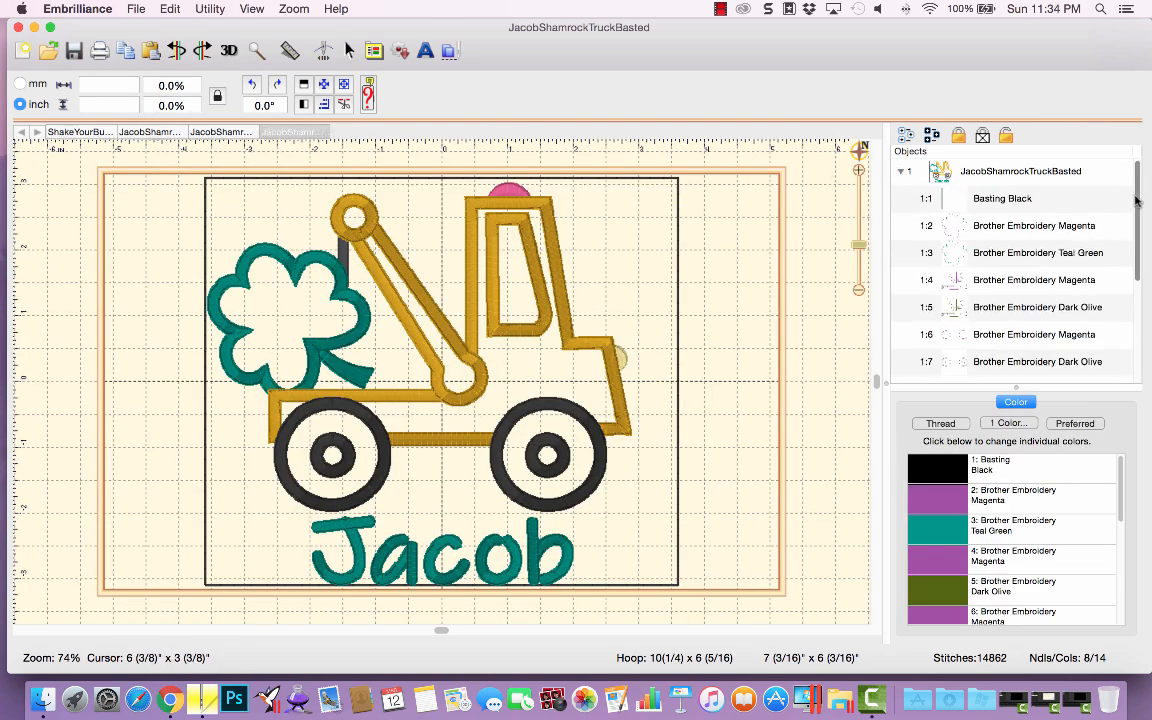
{"action": "left_click_drag", "start_coordinate": [1131, 230], "coordinate": [1142, 323]}
{"action": "scroll", "coordinate": [1142, 323], "scroll_direction": "up", "scroll_amount": 5}
{"action": "left_click", "coordinate": [1001, 200]}
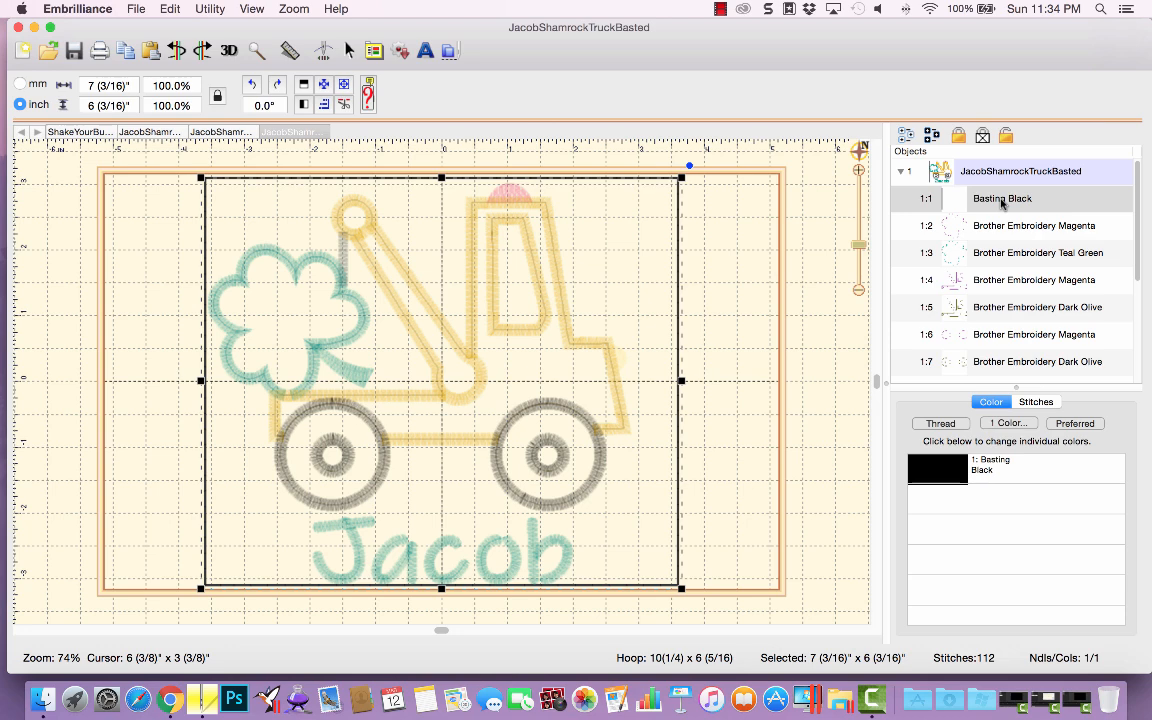
{"action": "left_click", "coordinate": [823, 355]}
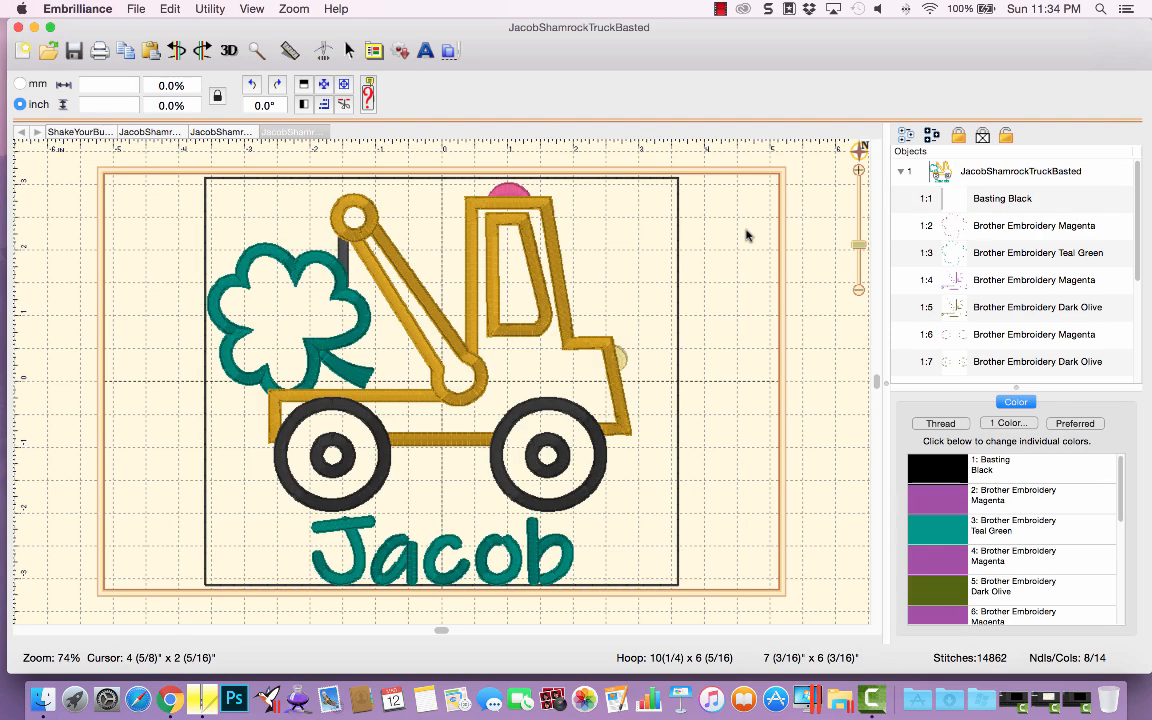